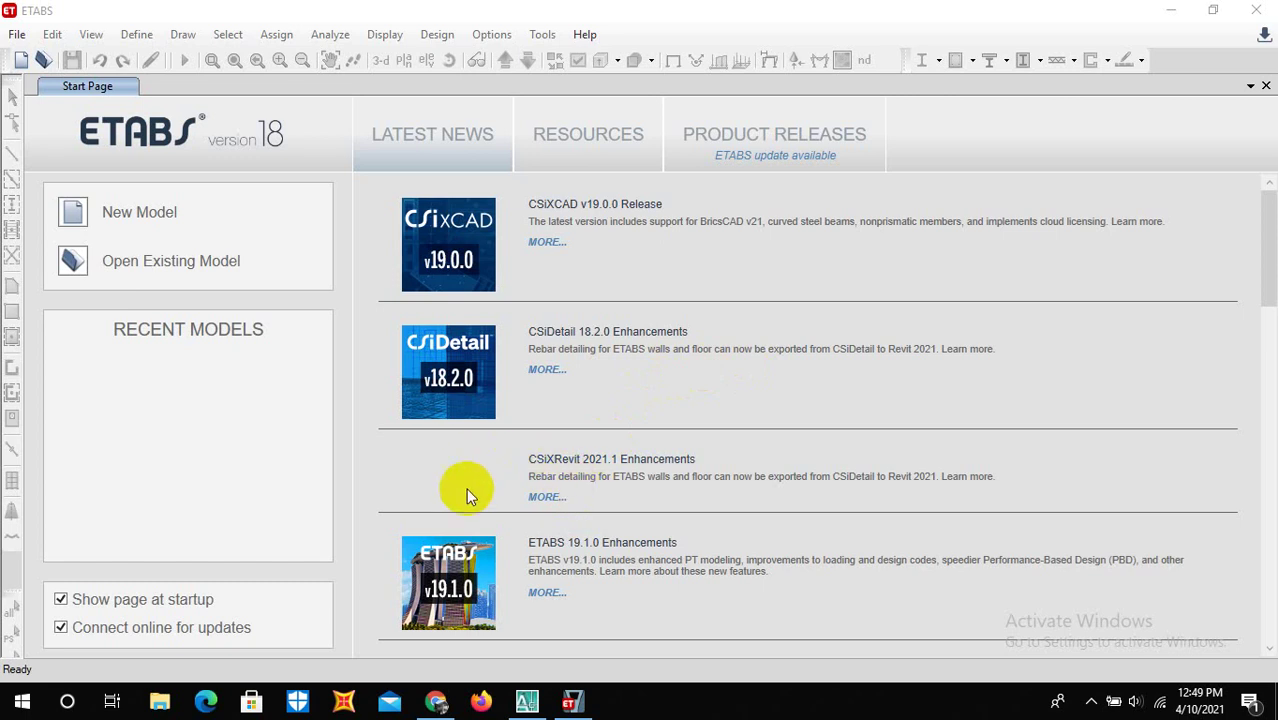
{"action": "scroll", "coordinate": [466, 490], "scroll_direction": "down", "scroll_amount": 3}
{"action": "scroll", "coordinate": [485, 491], "scroll_direction": "up", "scroll_amount": 3}
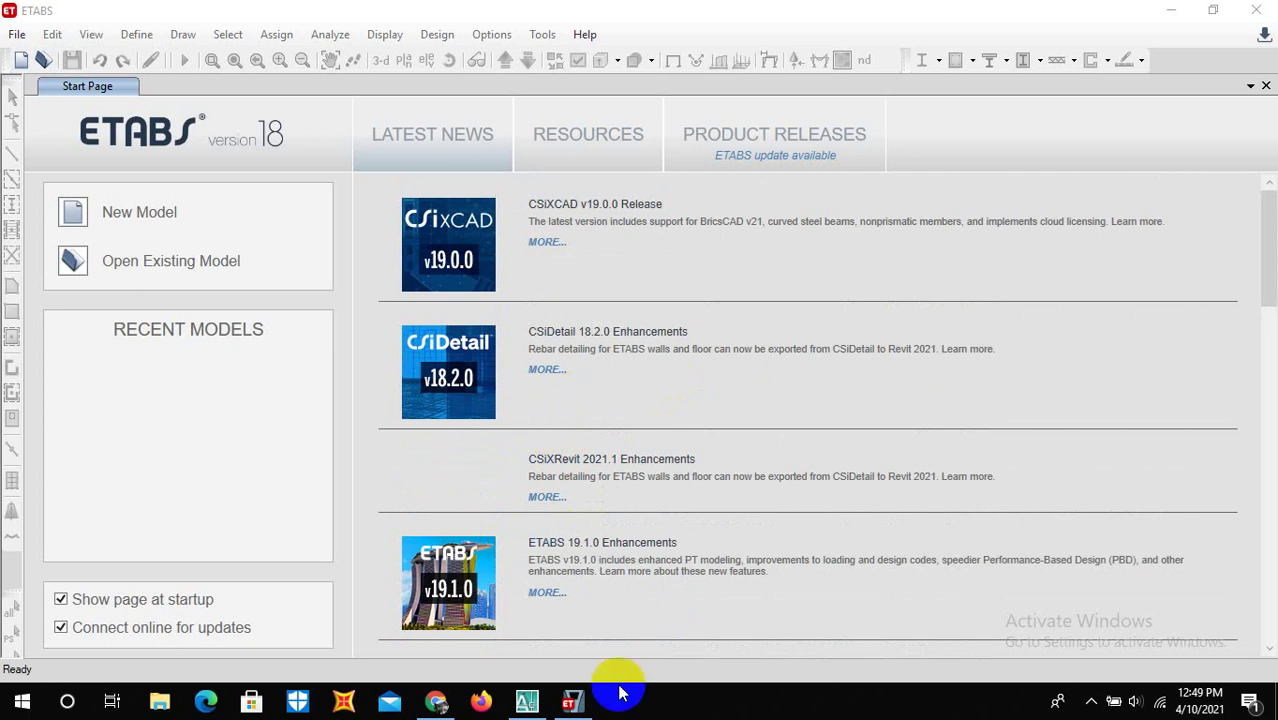
{"action": "left_click", "coordinate": [578, 704]}
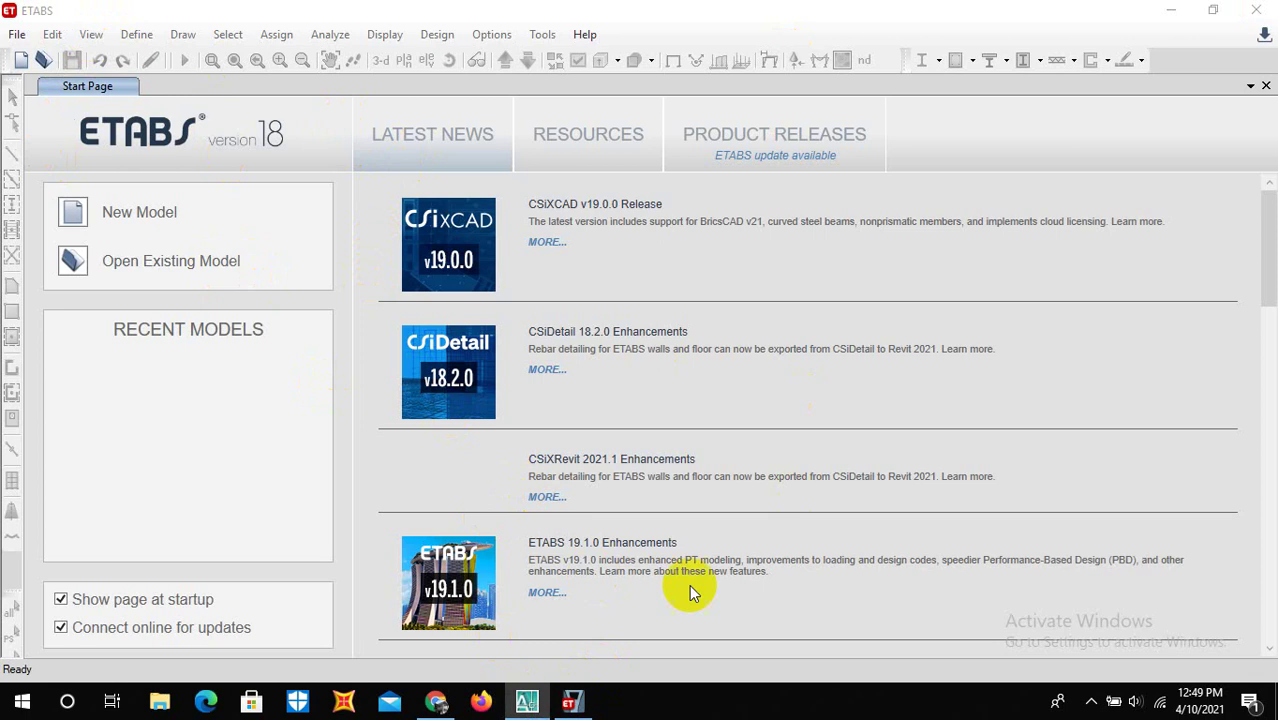
Step: Switch to AutoCAD, look over the floor plans and elevations in the HARISARAN 2 drawing, and return to ETABS
{"action": "left_click", "coordinate": [526, 702]}
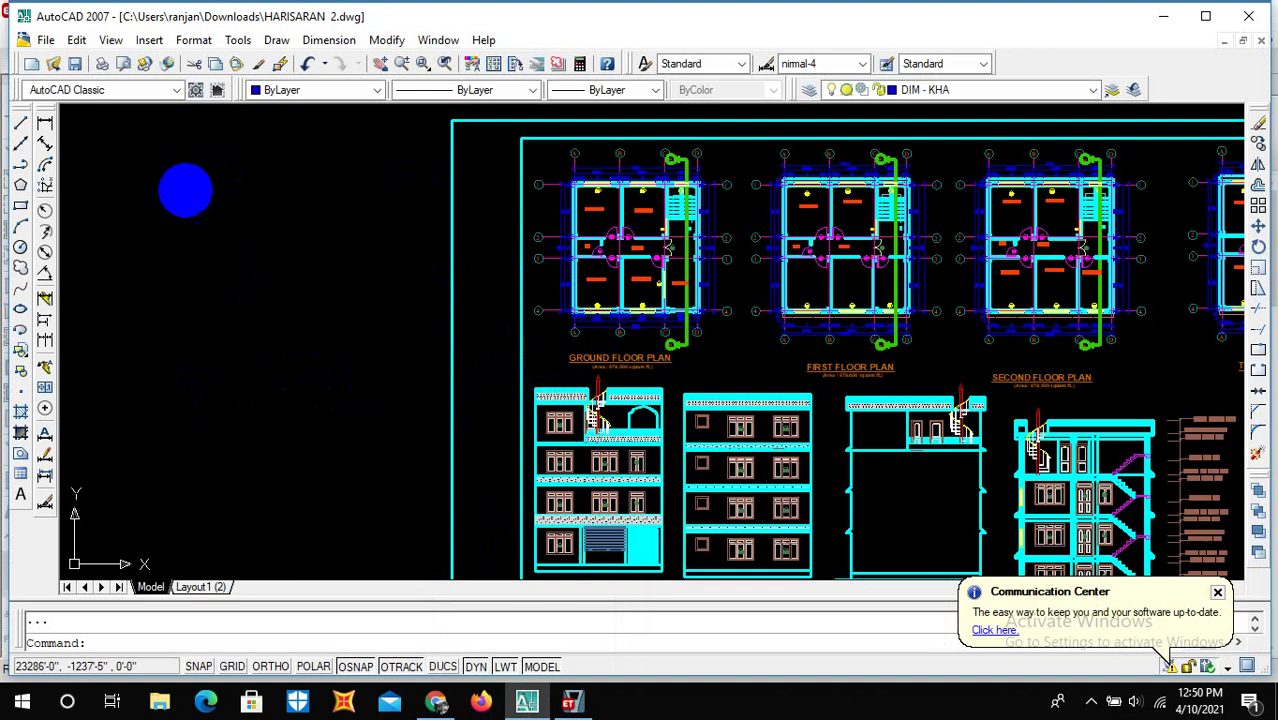
{"action": "scroll", "coordinate": [70, 135], "scroll_direction": "up", "scroll_amount": 2}
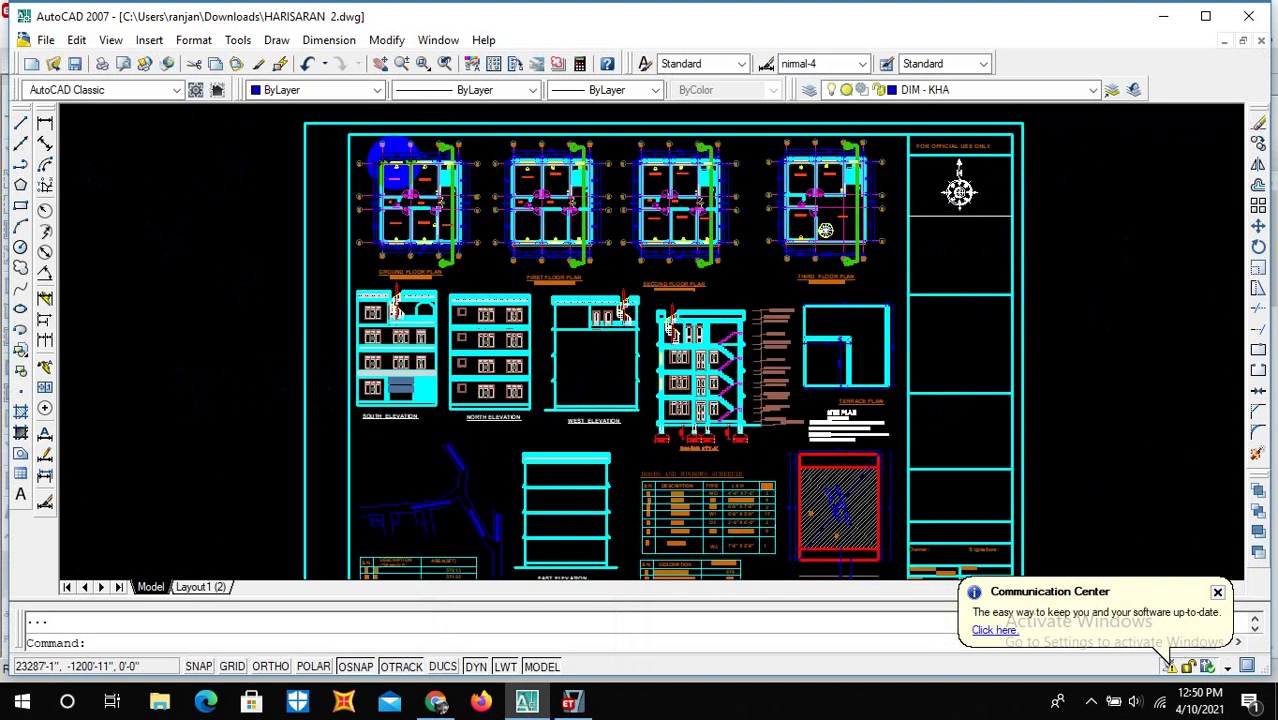
{"action": "scroll", "coordinate": [372, 145], "scroll_direction": "up", "scroll_amount": 3}
{"action": "scroll", "coordinate": [400, 140], "scroll_direction": "down", "scroll_amount": 5}
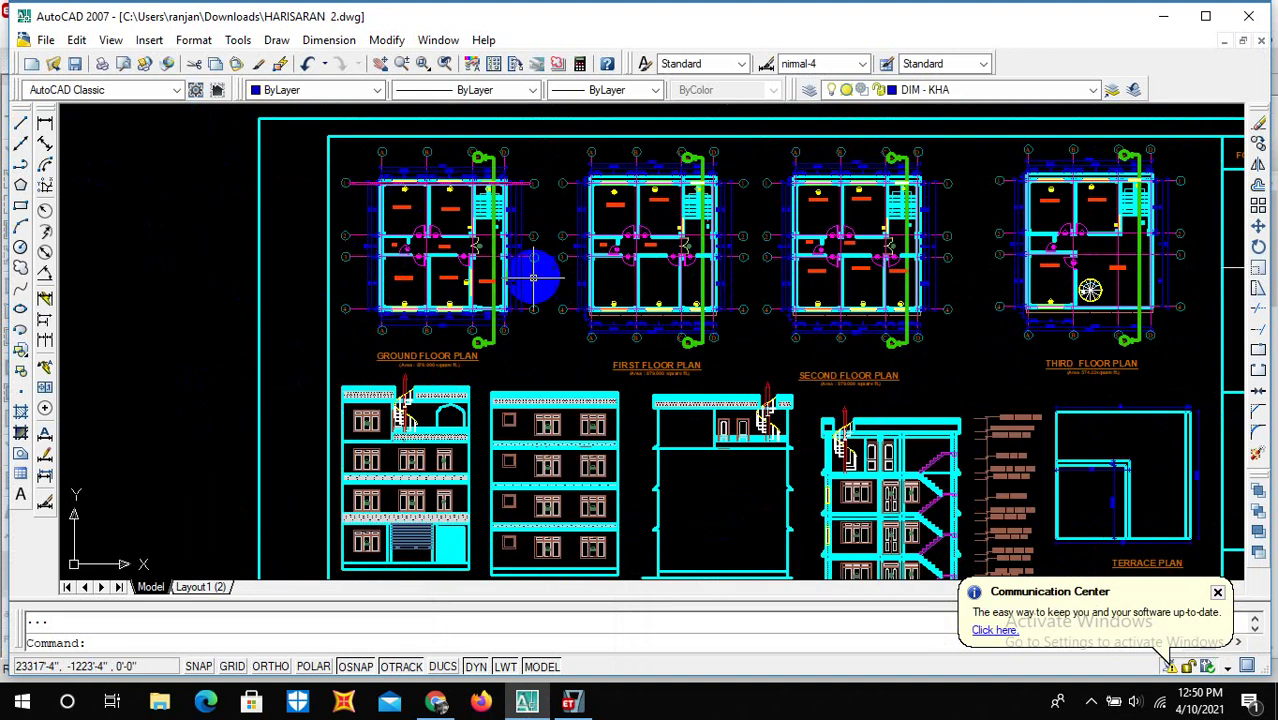
{"action": "scroll", "coordinate": [462, 182], "scroll_direction": "up", "scroll_amount": 2}
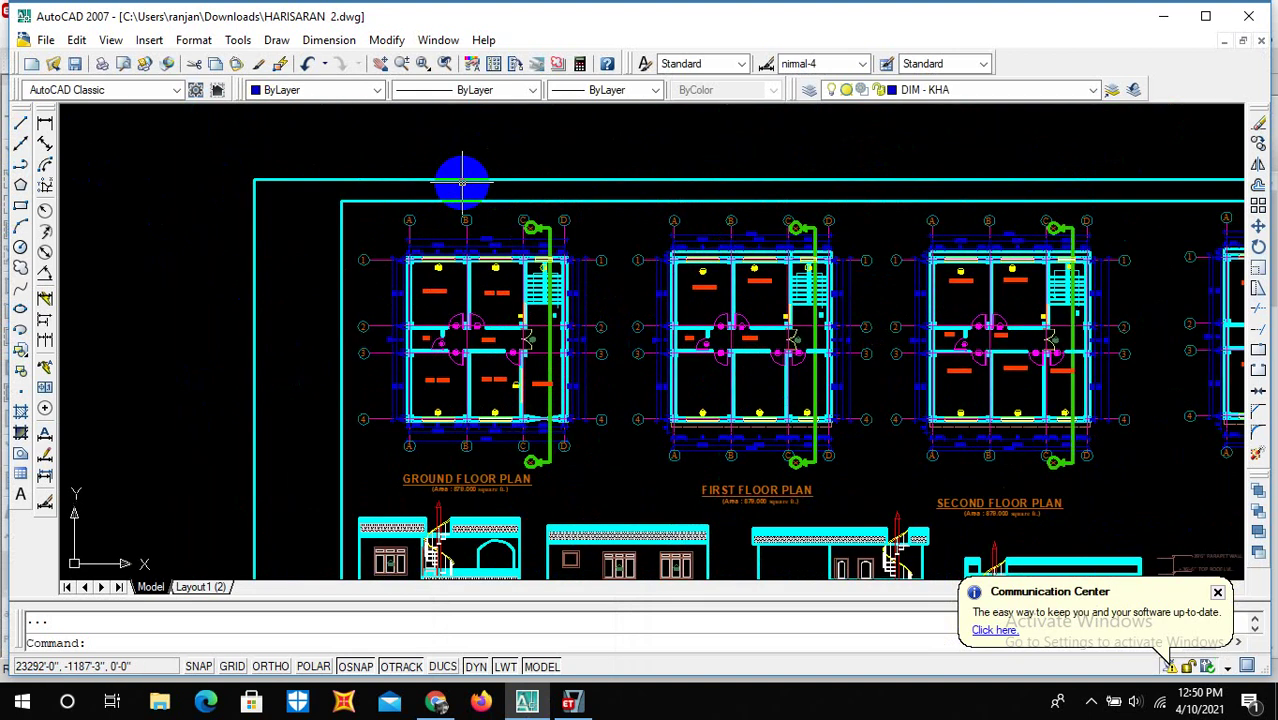
{"action": "left_click", "coordinate": [1163, 16]}
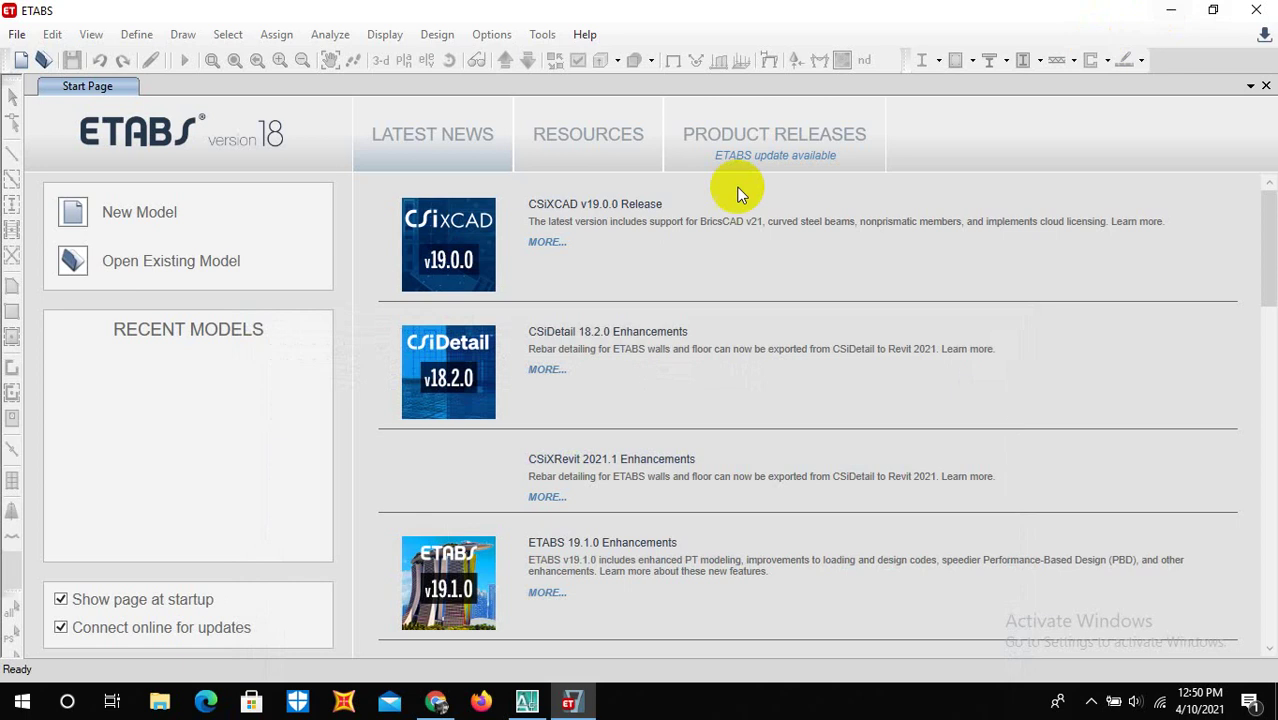
Step: Start a new model initialized with built-in settings and set its display units to Metric SI
{"action": "left_click", "coordinate": [16, 37]}
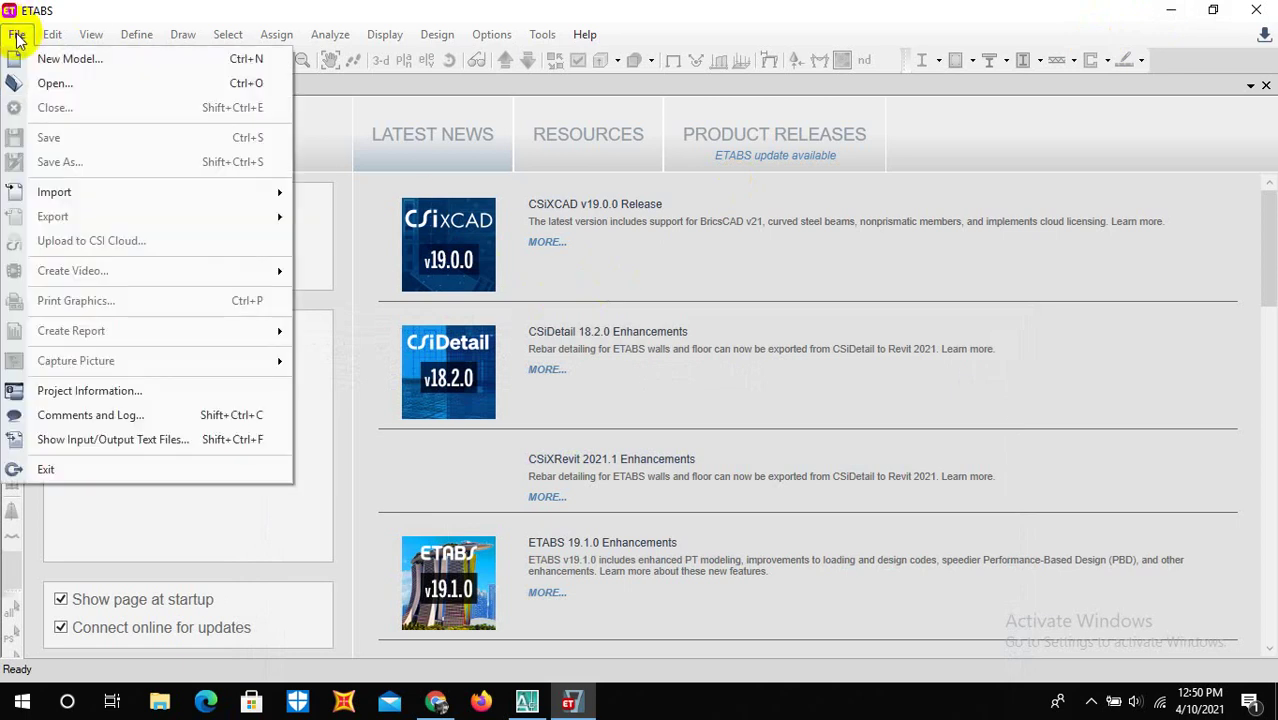
{"action": "left_click", "coordinate": [20, 34]}
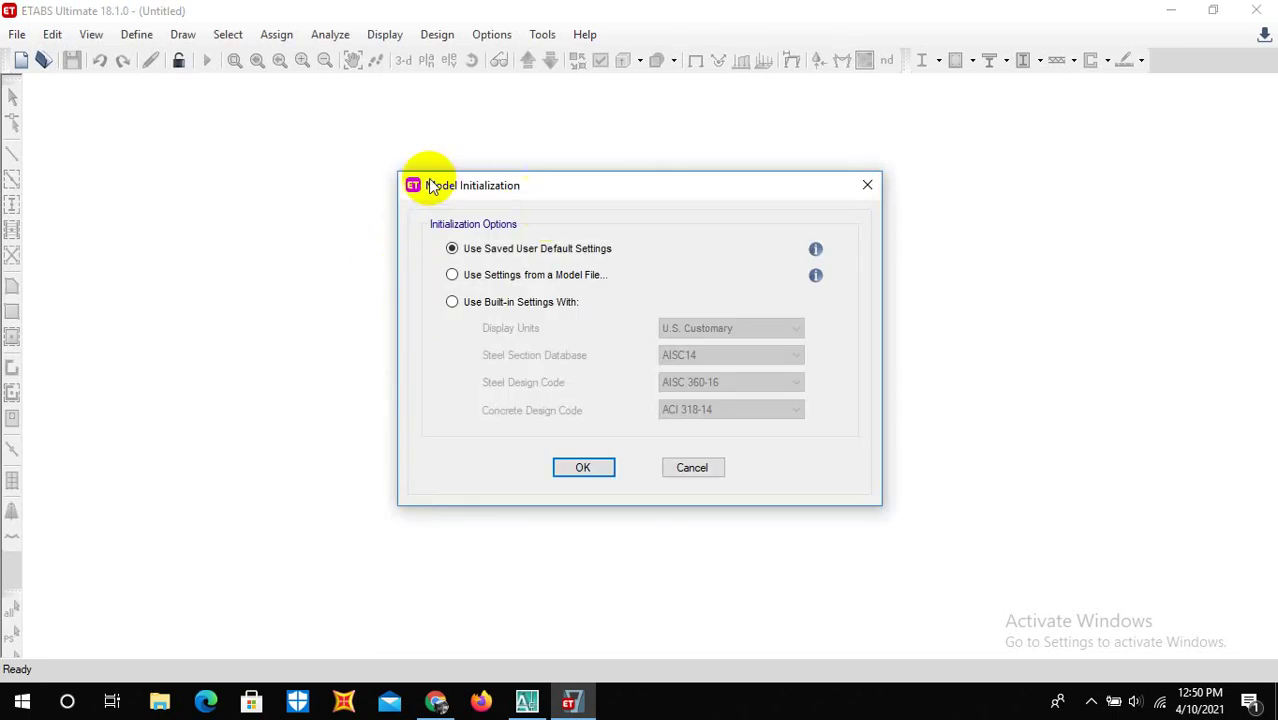
{"action": "left_click", "coordinate": [452, 303]}
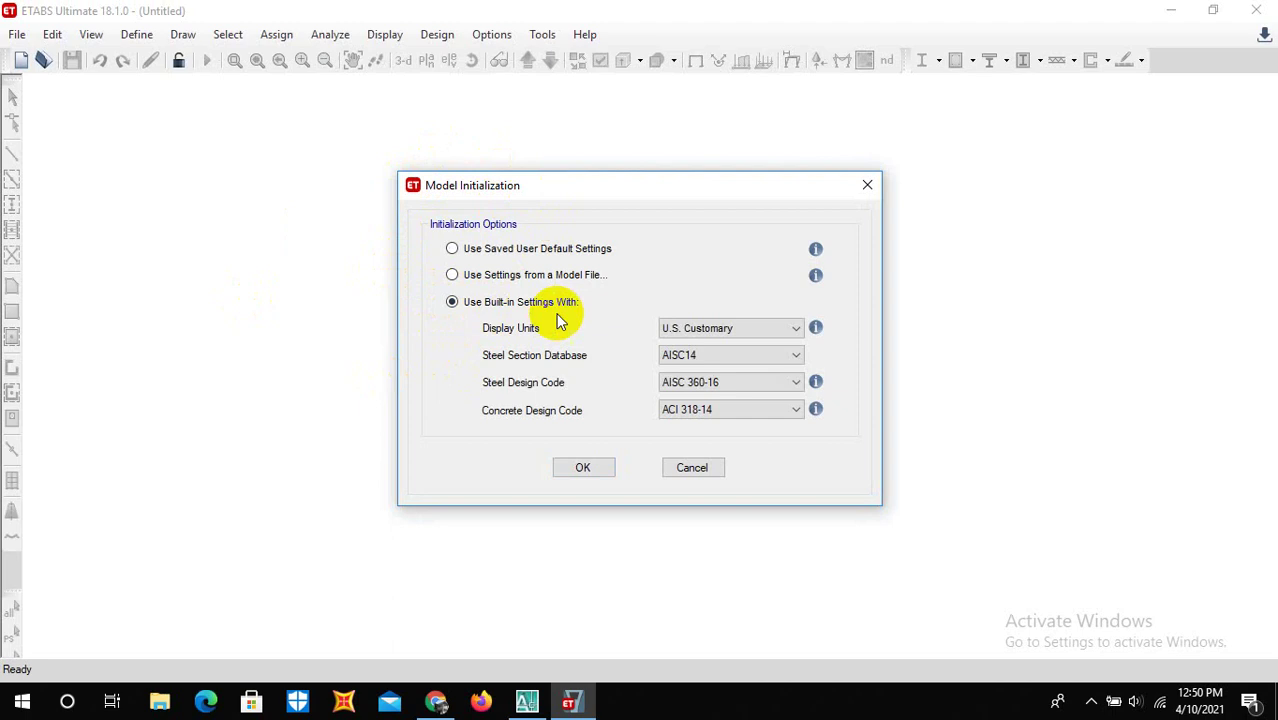
{"action": "left_click", "coordinate": [729, 330]}
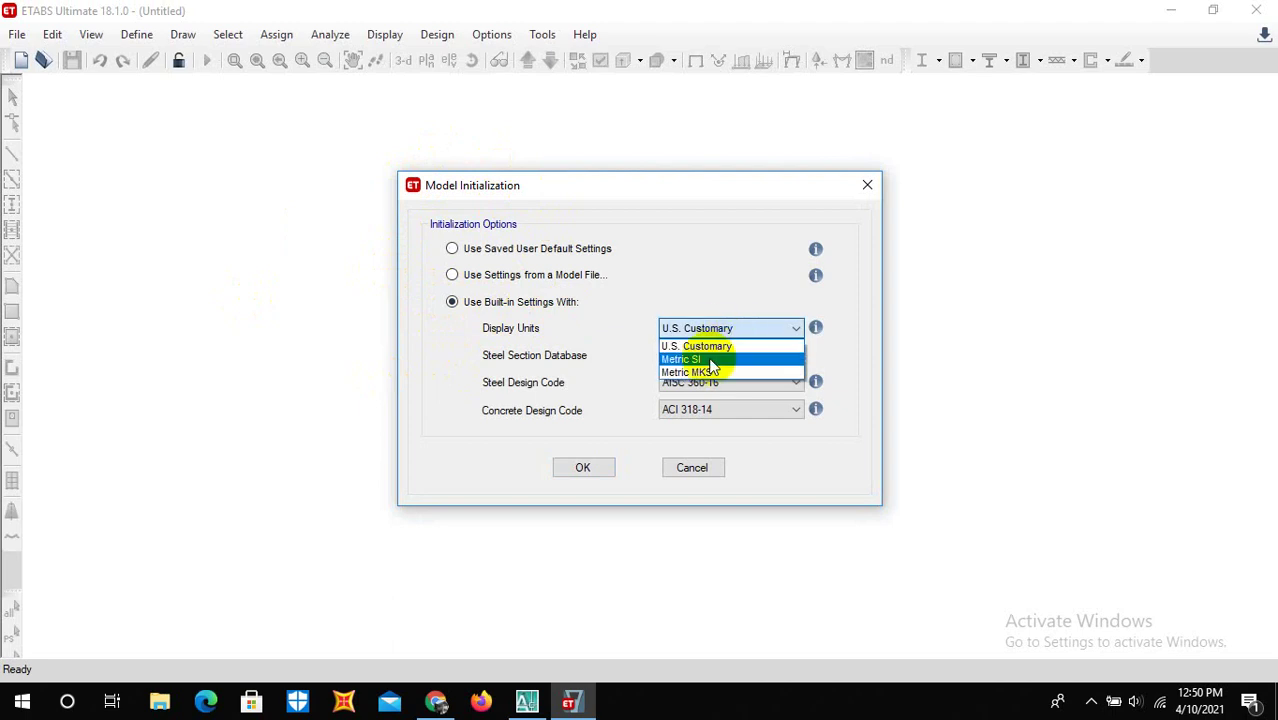
{"action": "left_click", "coordinate": [708, 360]}
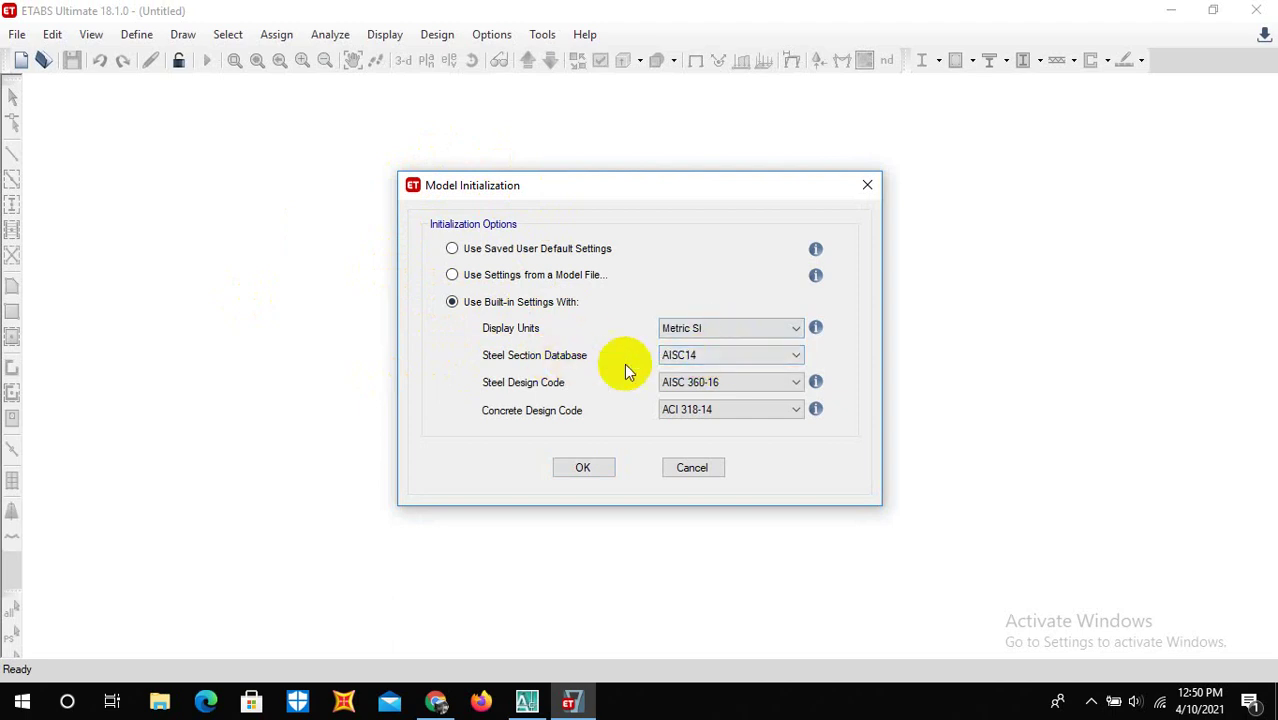
Step: Choose the Indian steel section database, IS 800:2007 and IS 456:2000 as design codes, and create the model from the Grid Only template
{"action": "left_click", "coordinate": [713, 358]}
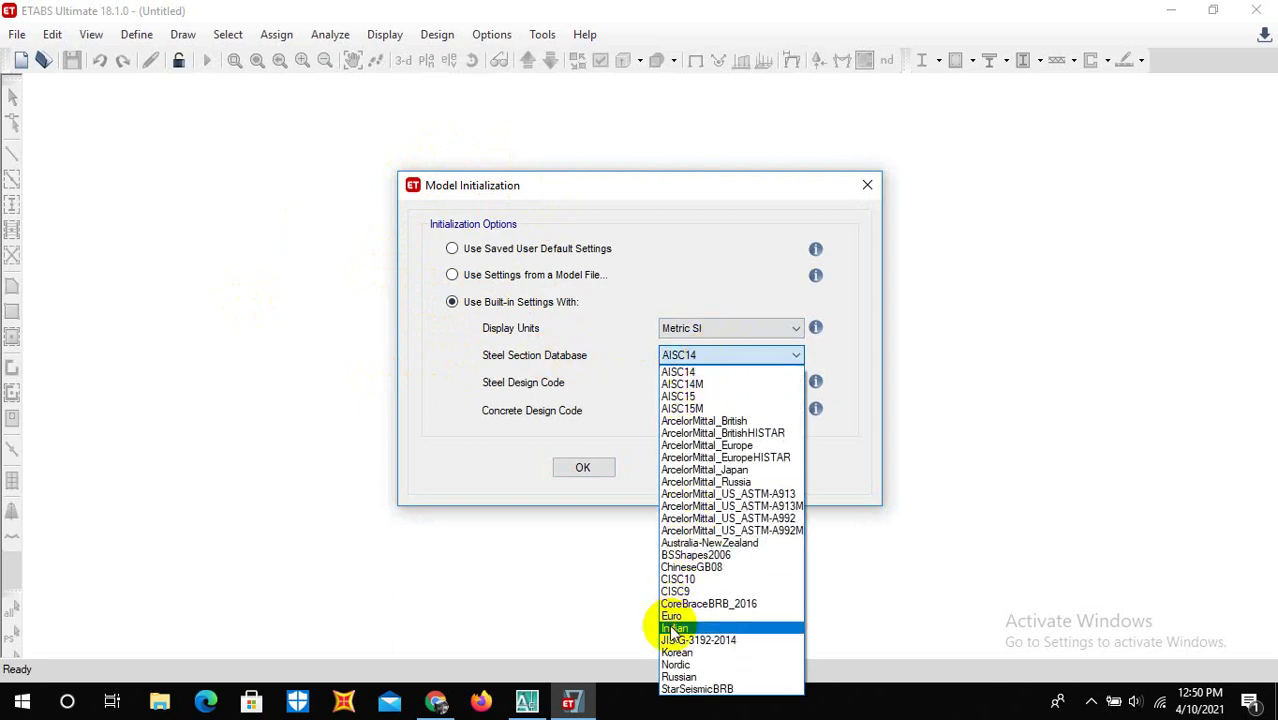
{"action": "left_click", "coordinate": [669, 624]}
{"action": "left_click", "coordinate": [712, 384]}
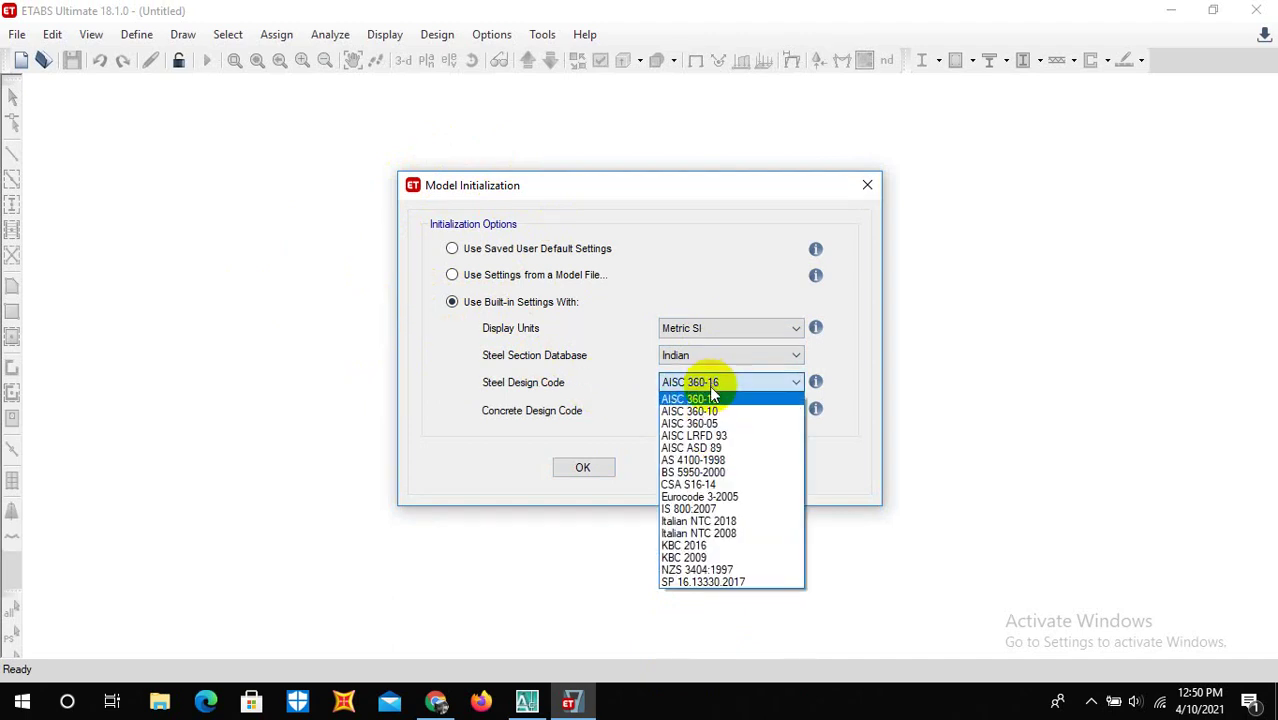
{"action": "left_click", "coordinate": [684, 507]}
{"action": "left_click", "coordinate": [720, 411]}
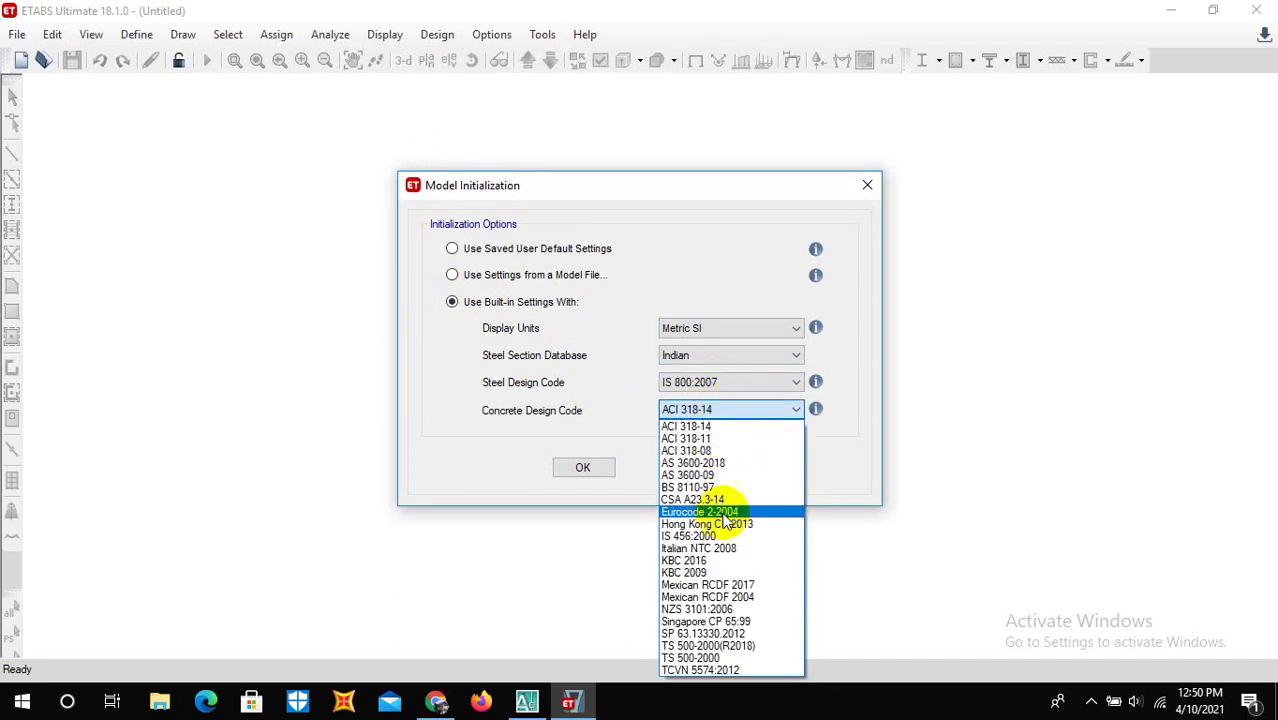
{"action": "left_click", "coordinate": [692, 536]}
{"action": "left_click", "coordinate": [578, 467]}
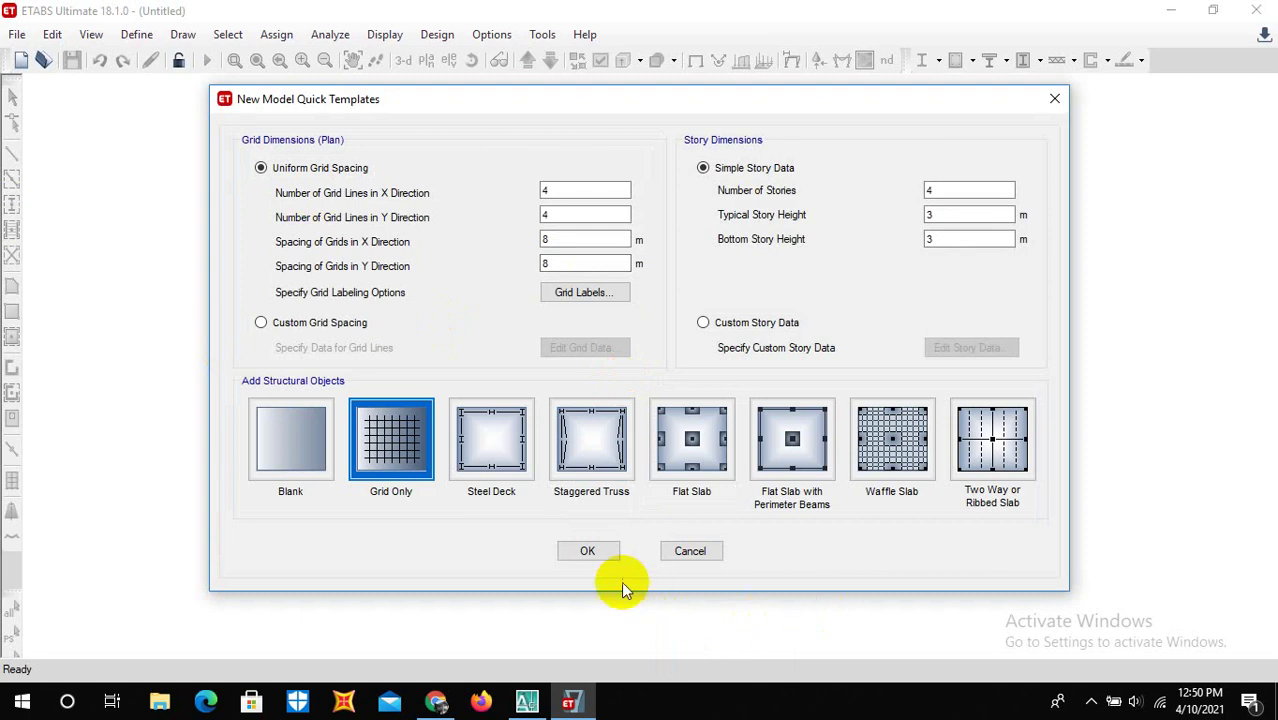
{"action": "left_click", "coordinate": [602, 553]}
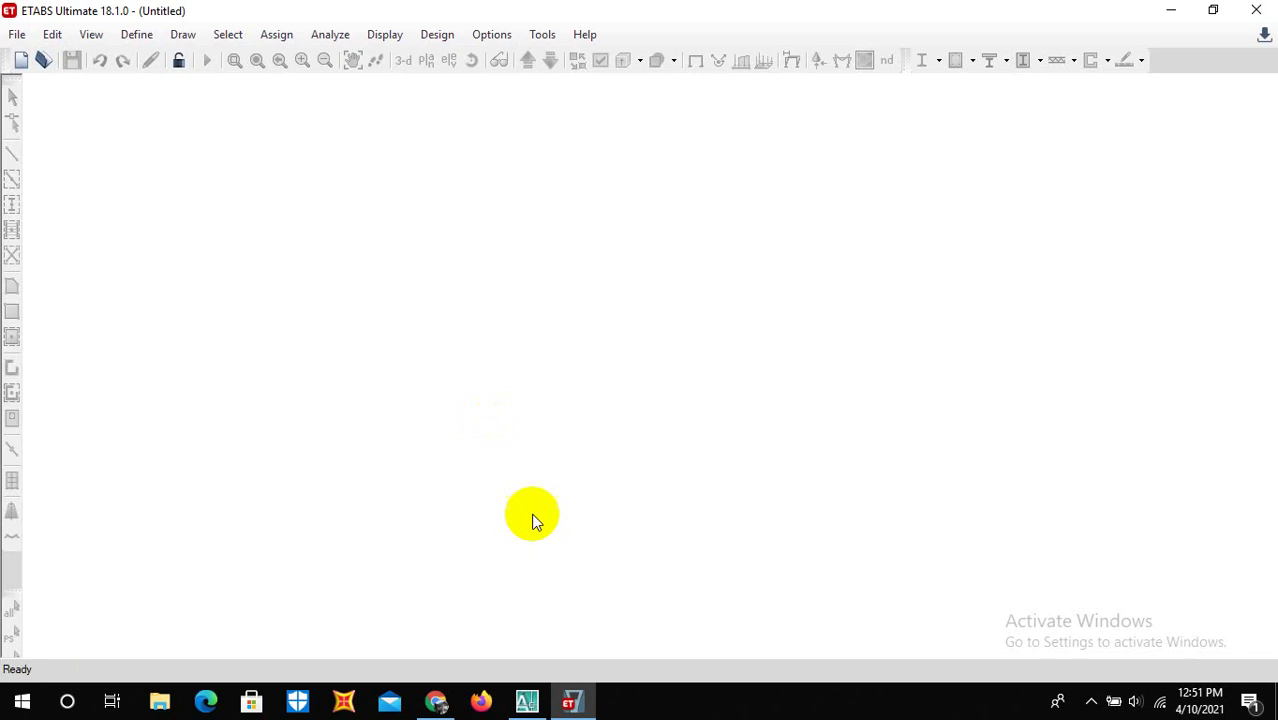
Step: Switch to AutoCAD and examine the spacings between grid lines A to D on the ground floor plan
{"action": "mouse_move", "coordinate": [529, 708]}
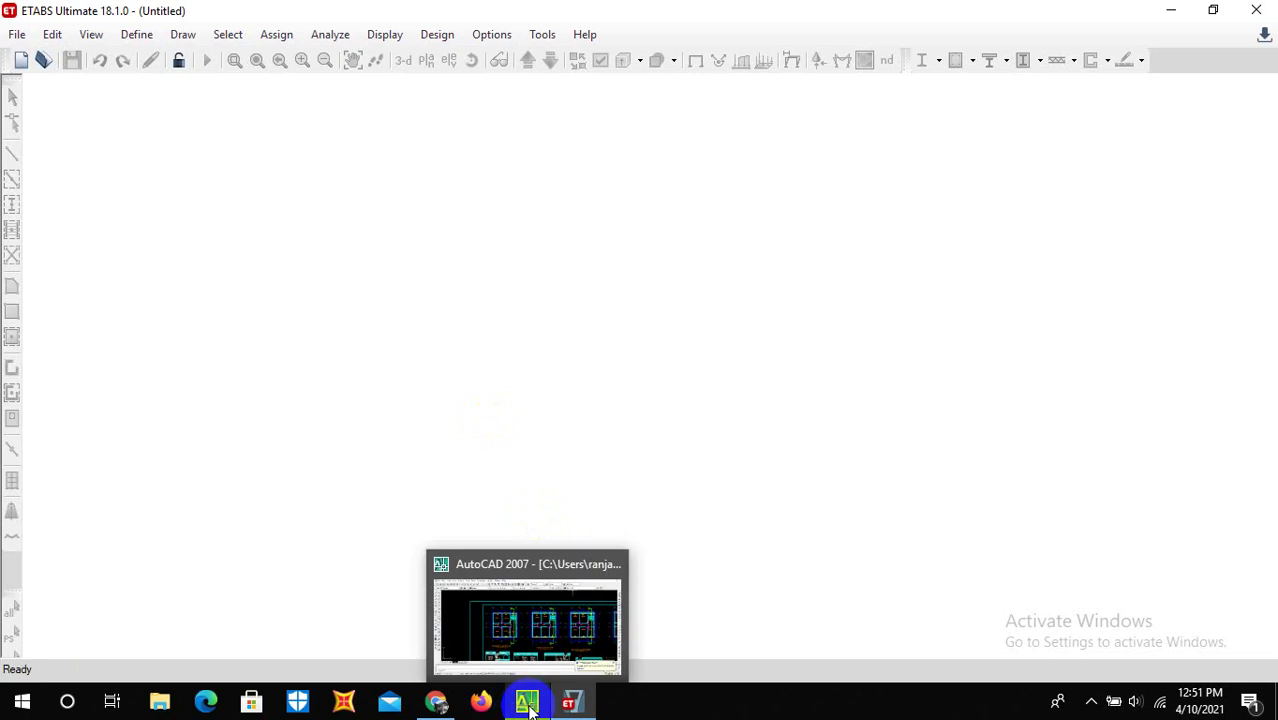
{"action": "left_click", "coordinate": [533, 640]}
{"action": "scroll", "coordinate": [600, 280], "scroll_direction": "down", "scroll_amount": 3}
{"action": "scroll", "coordinate": [563, 286], "scroll_direction": "up", "scroll_amount": 3}
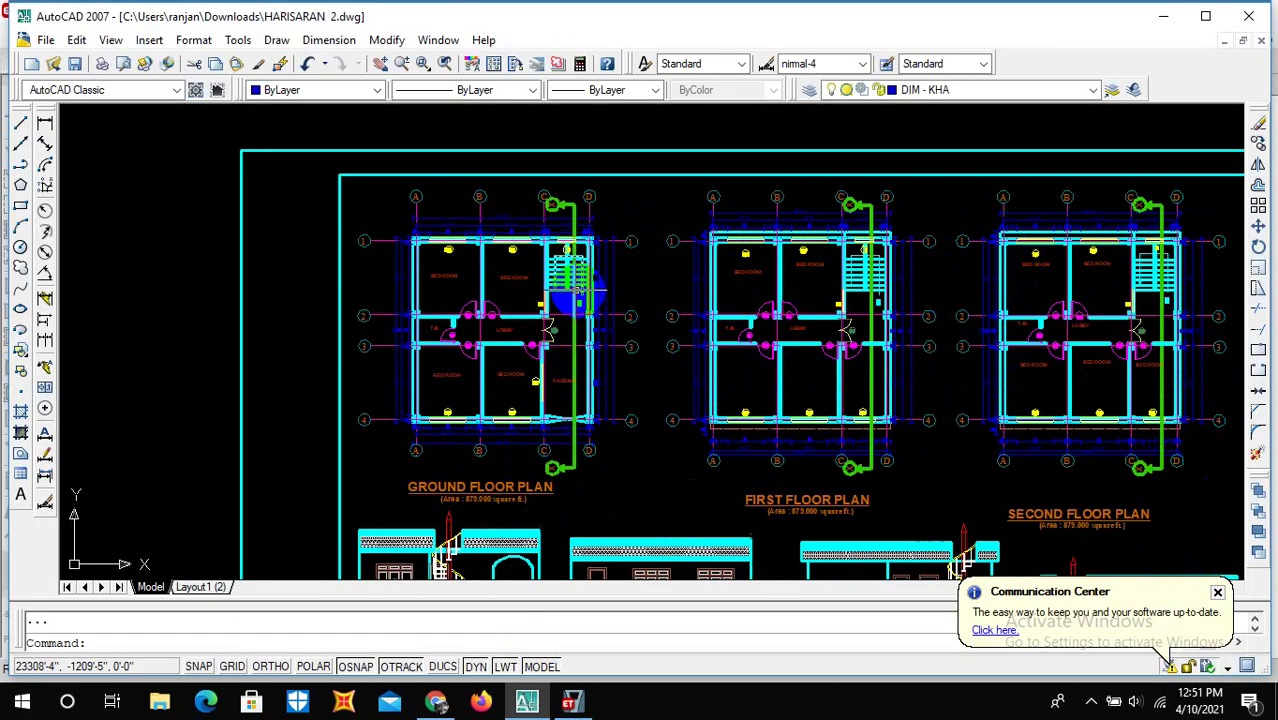
{"action": "scroll", "coordinate": [522, 234], "scroll_direction": "up", "scroll_amount": 3}
{"action": "scroll", "coordinate": [497, 370], "scroll_direction": "down", "scroll_amount": 3}
{"action": "scroll", "coordinate": [497, 380], "scroll_direction": "up", "scroll_amount": 4}
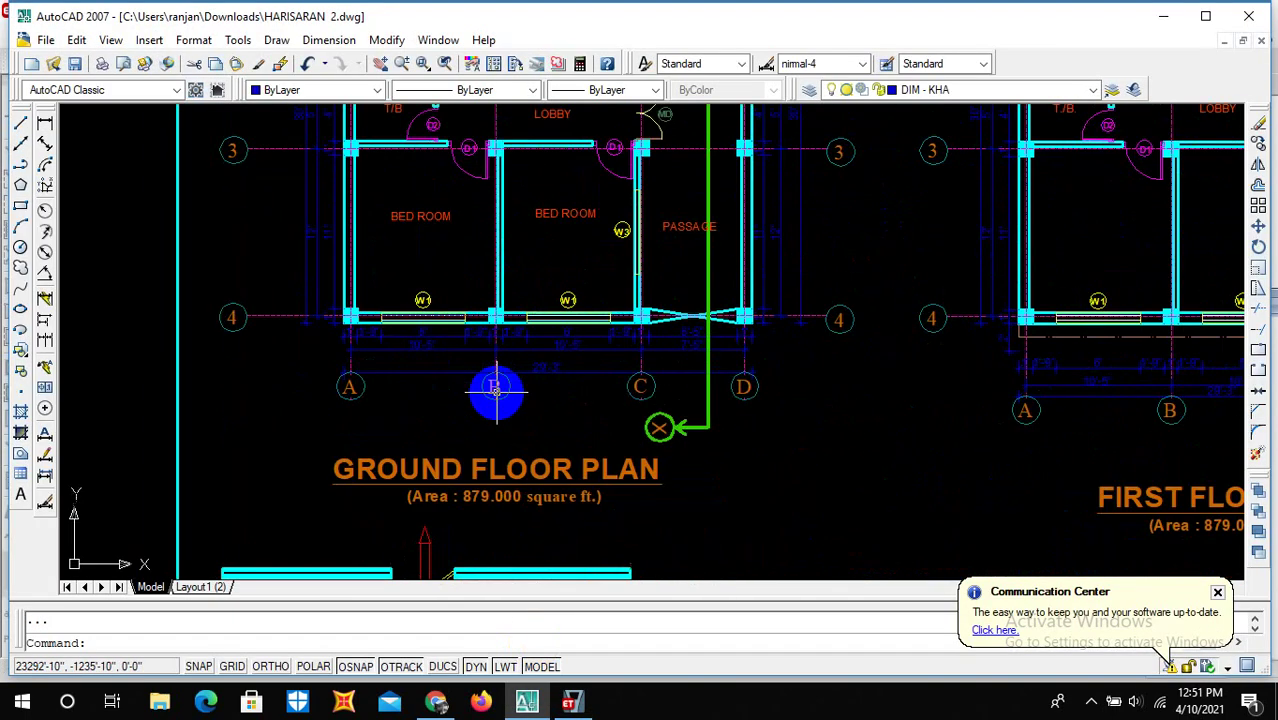
{"action": "scroll", "coordinate": [380, 295], "scroll_direction": "up", "scroll_amount": 2}
{"action": "scroll", "coordinate": [400, 352], "scroll_direction": "up", "scroll_amount": 2}
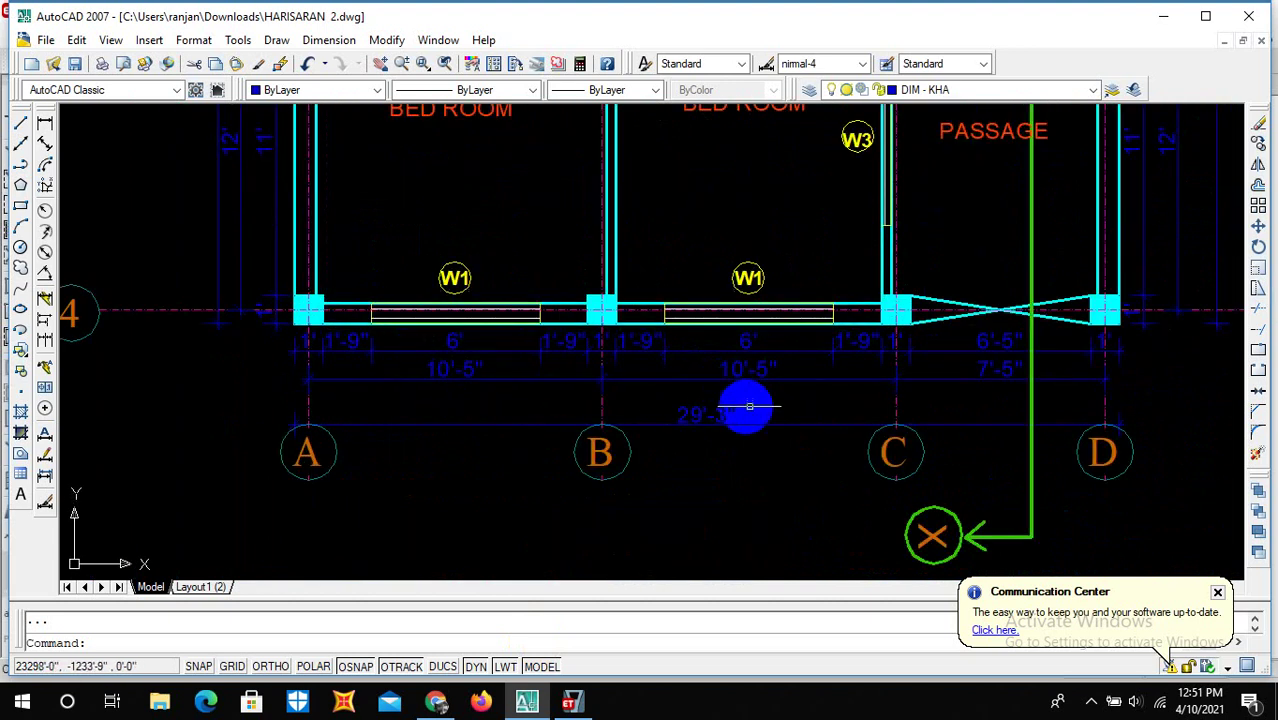
{"action": "scroll", "coordinate": [750, 445], "scroll_direction": "down", "scroll_amount": 2}
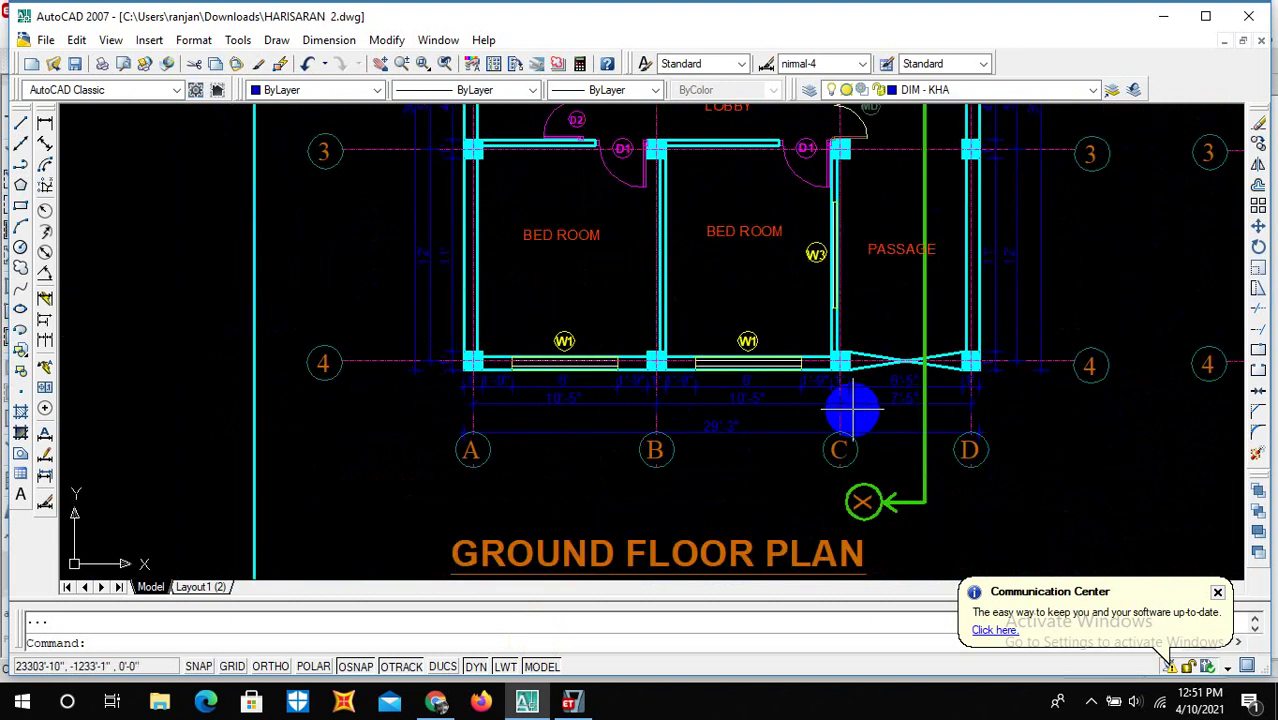
{"action": "scroll", "coordinate": [710, 410], "scroll_direction": "up", "scroll_amount": 3}
{"action": "scroll", "coordinate": [482, 424], "scroll_direction": "down", "scroll_amount": 2}
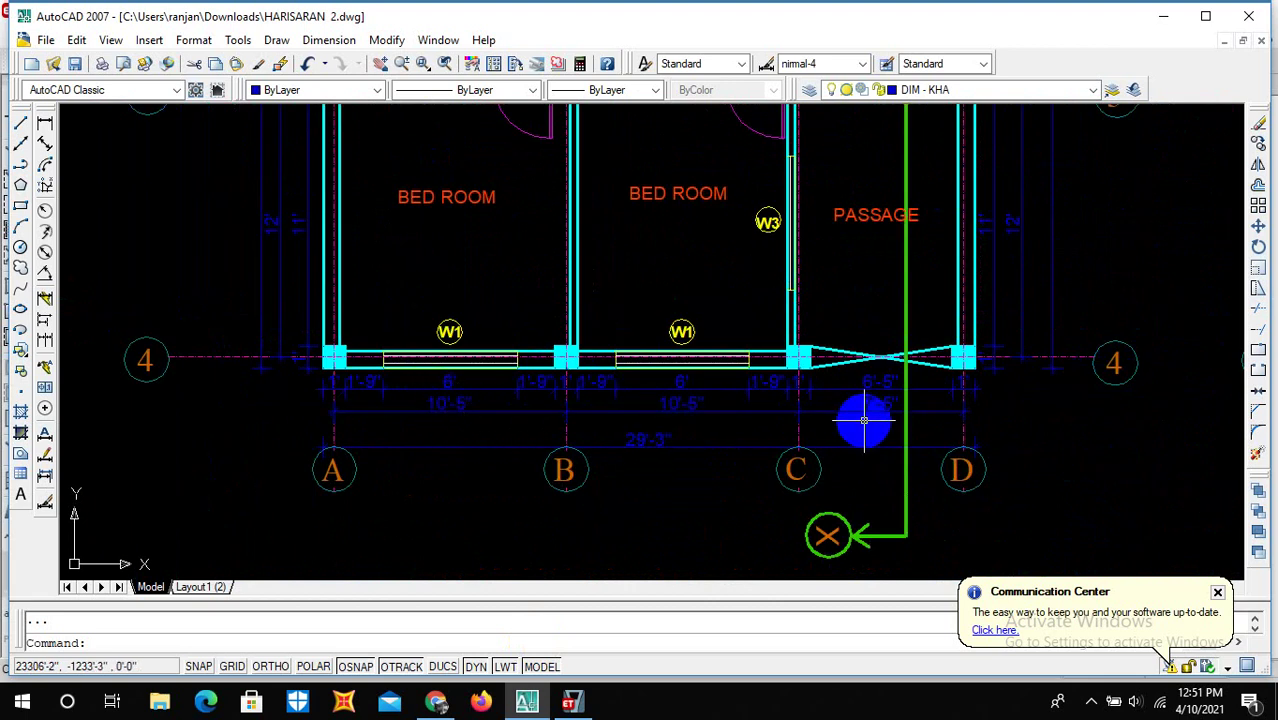
Step: Examine the spacings between grid lines 1 to 4 on the ground floor plan and return to ETABS
{"action": "scroll", "coordinate": [830, 478], "scroll_direction": "down", "scroll_amount": 3}
{"action": "scroll", "coordinate": [620, 365], "scroll_direction": "up", "scroll_amount": 4}
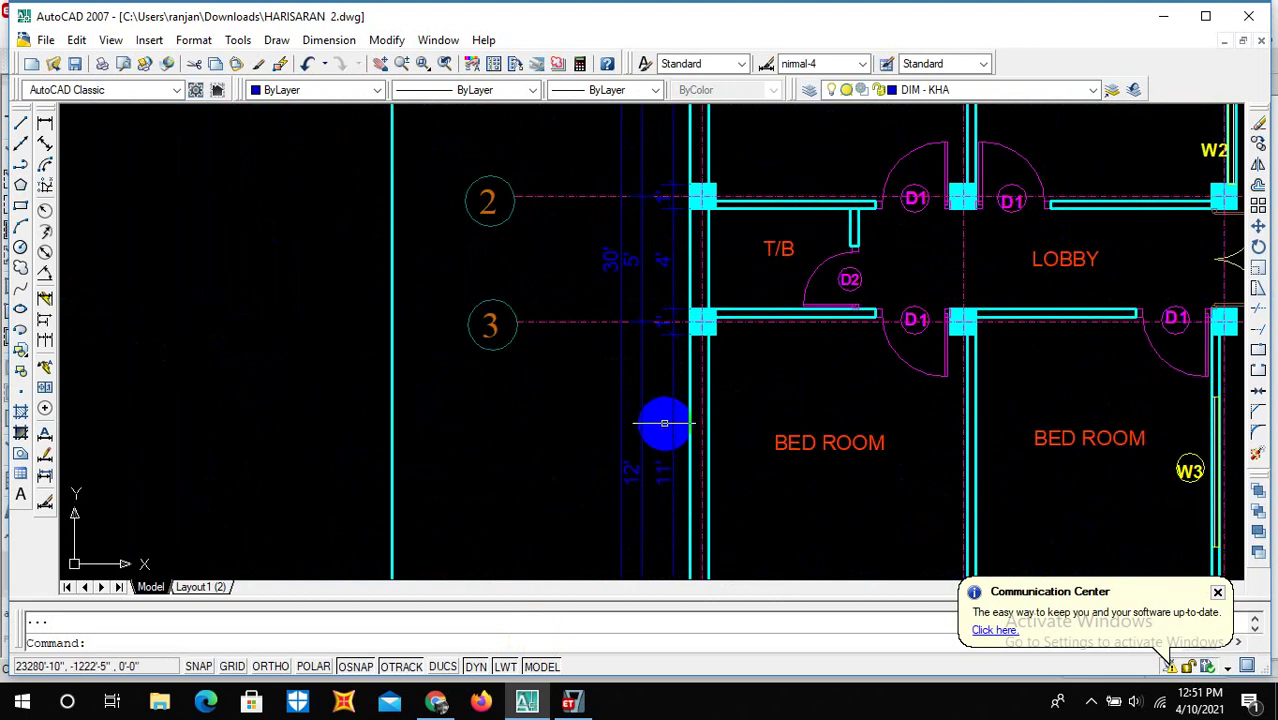
{"action": "scroll", "coordinate": [657, 425], "scroll_direction": "down", "scroll_amount": 2}
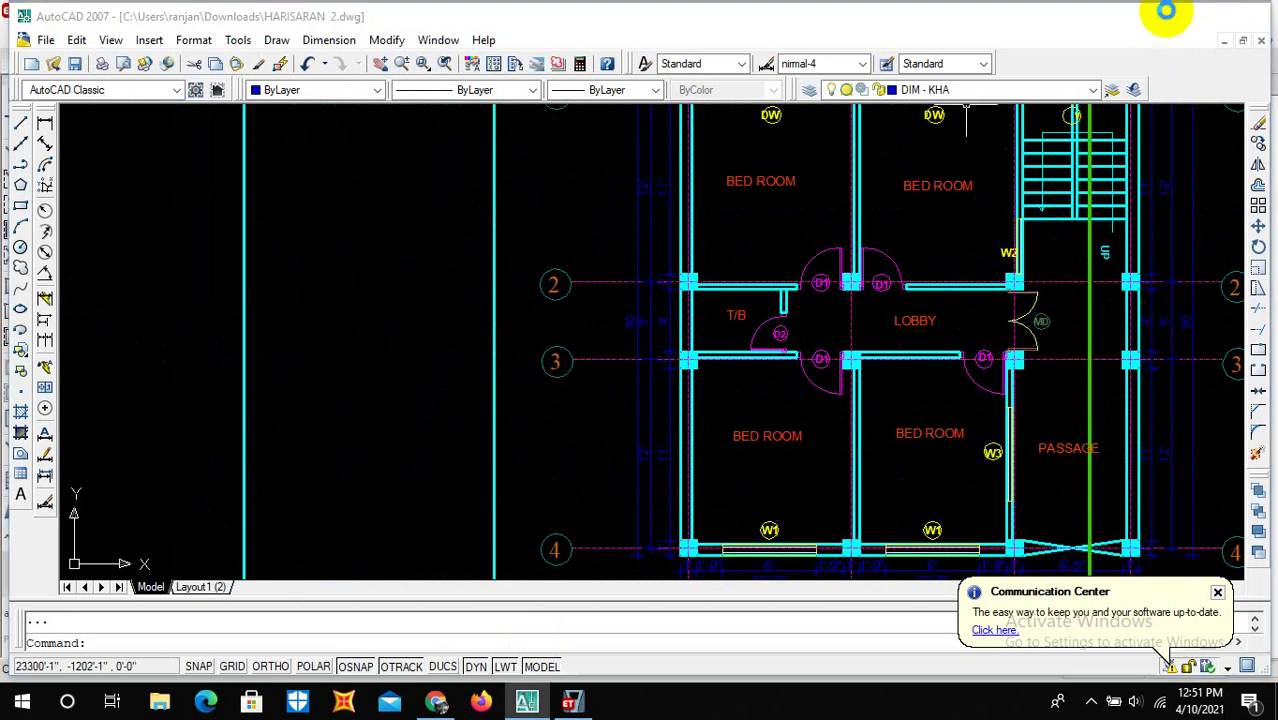
{"action": "left_click", "coordinate": [1168, 18]}
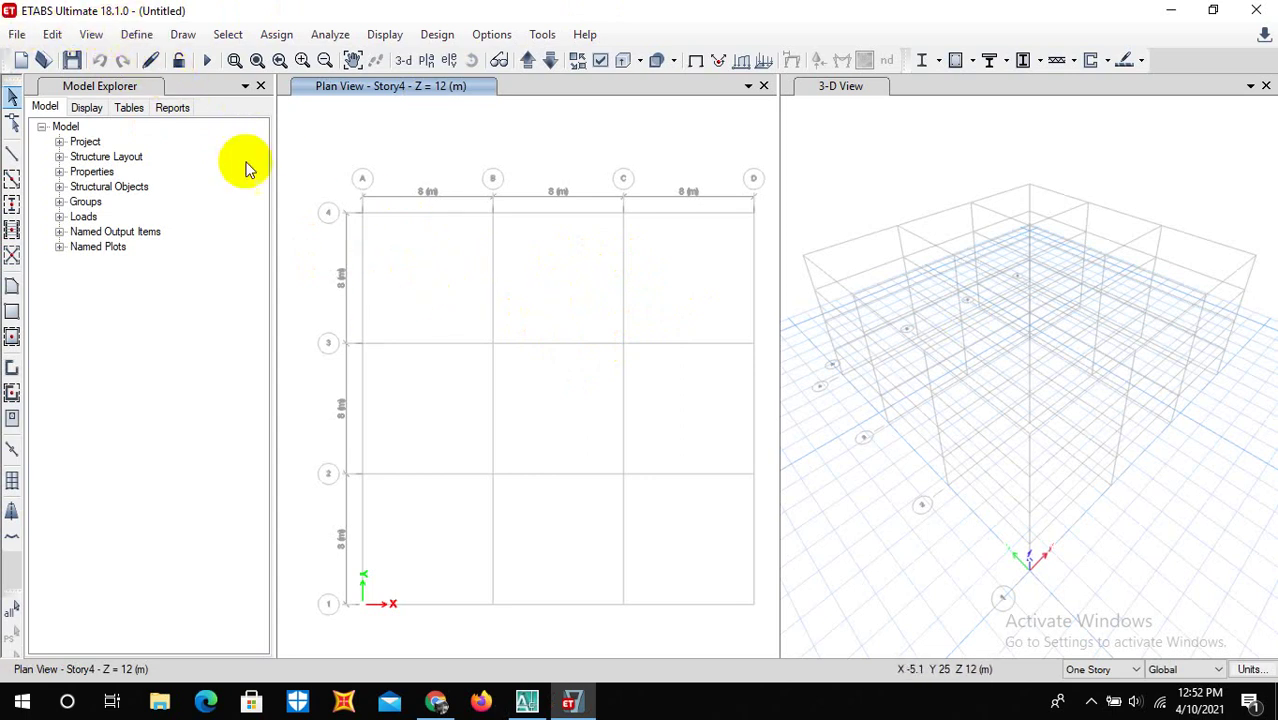
Step: Add a concrete material for the India region with Indian standard and grade M20, keeping its default property data
{"action": "left_click", "coordinate": [137, 34]}
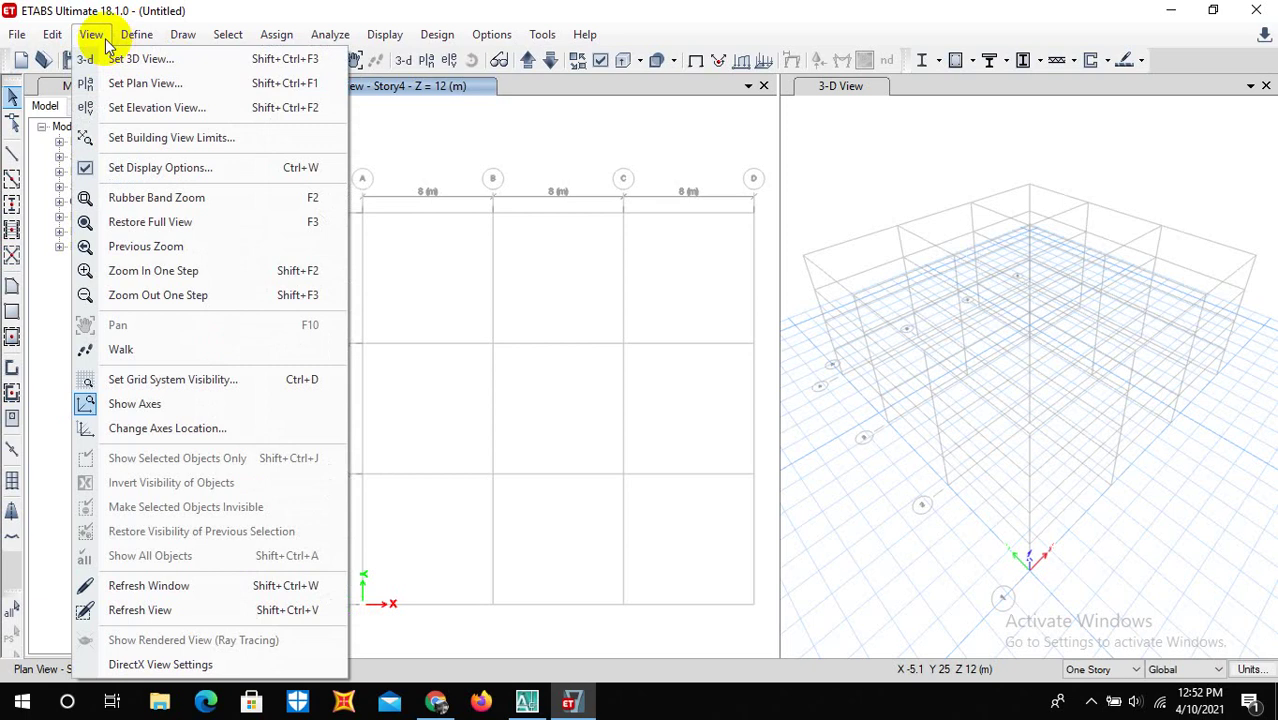
{"action": "left_click", "coordinate": [137, 34]}
{"action": "left_click", "coordinate": [137, 34]}
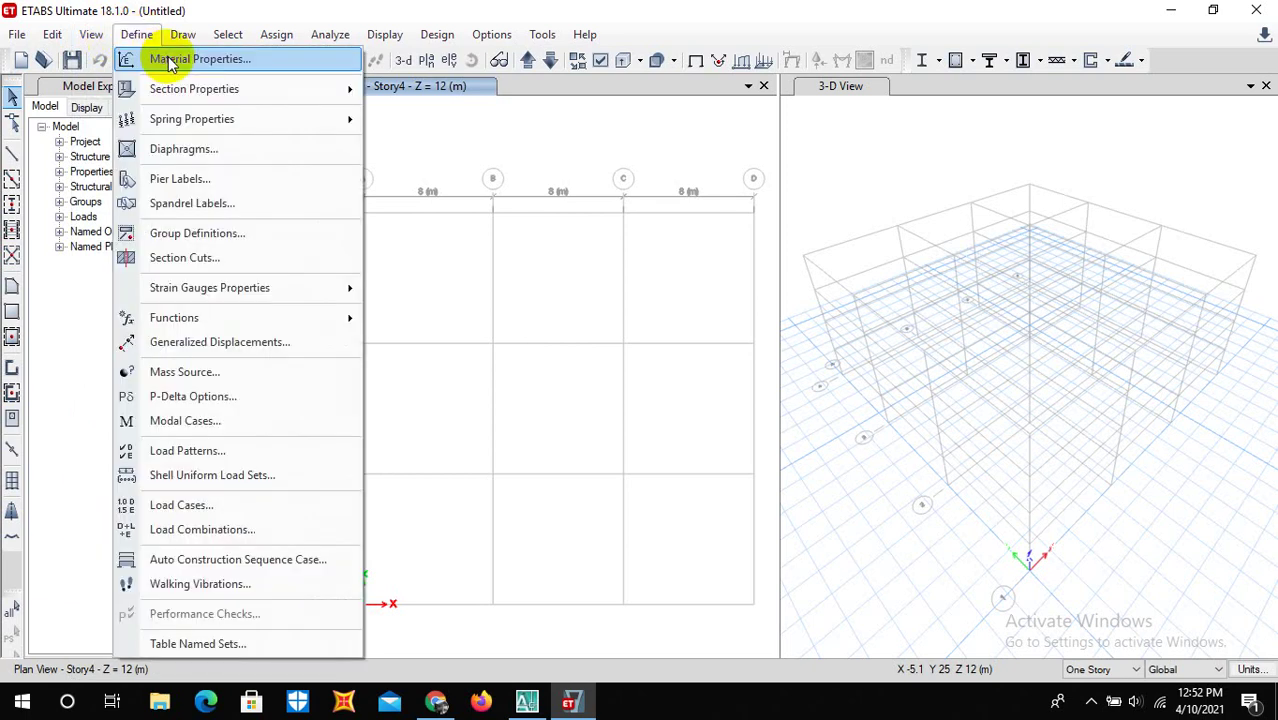
{"action": "left_click", "coordinate": [168, 60]}
{"action": "left_click", "coordinate": [750, 248]}
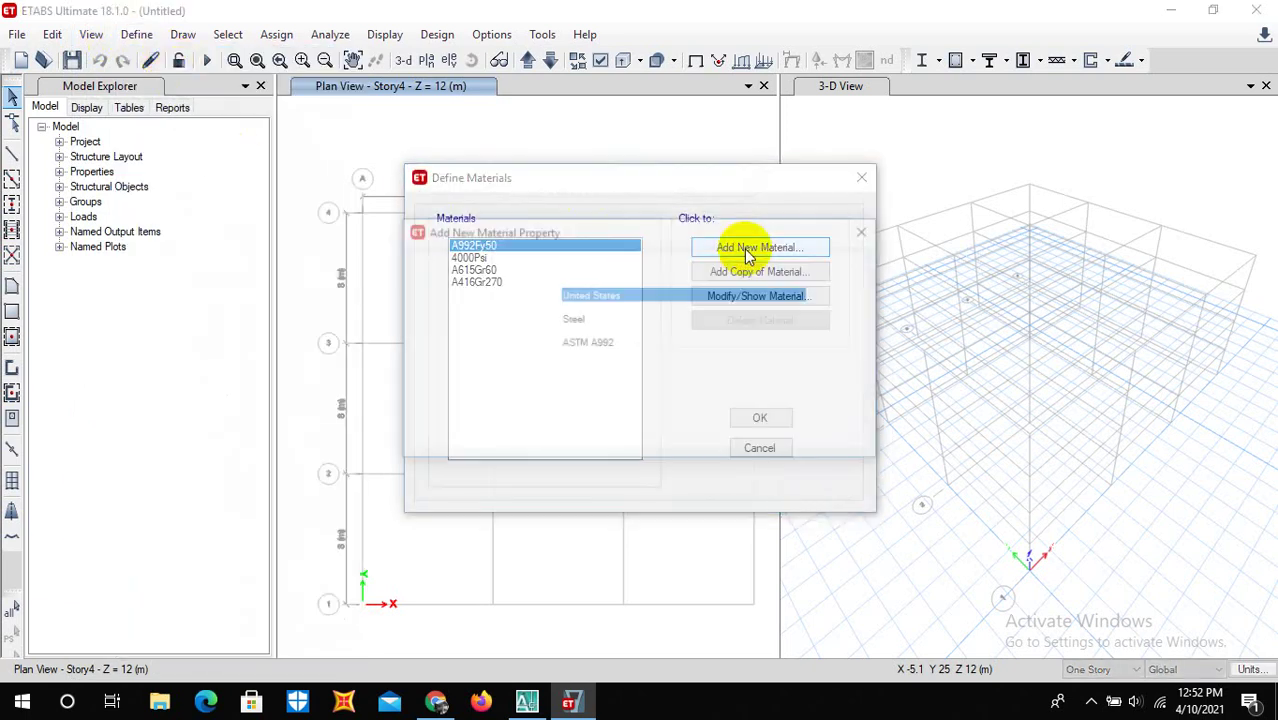
{"action": "left_click", "coordinate": [642, 292]}
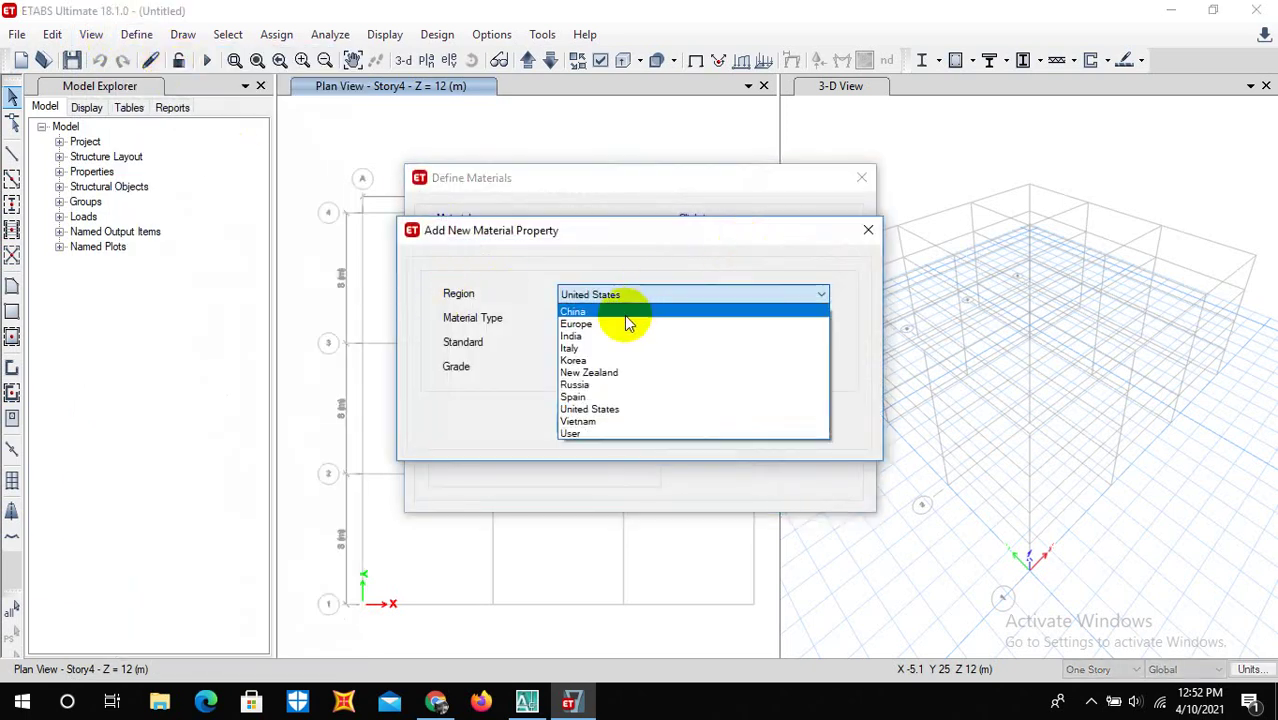
{"action": "left_click", "coordinate": [575, 336]}
{"action": "left_click", "coordinate": [580, 319]}
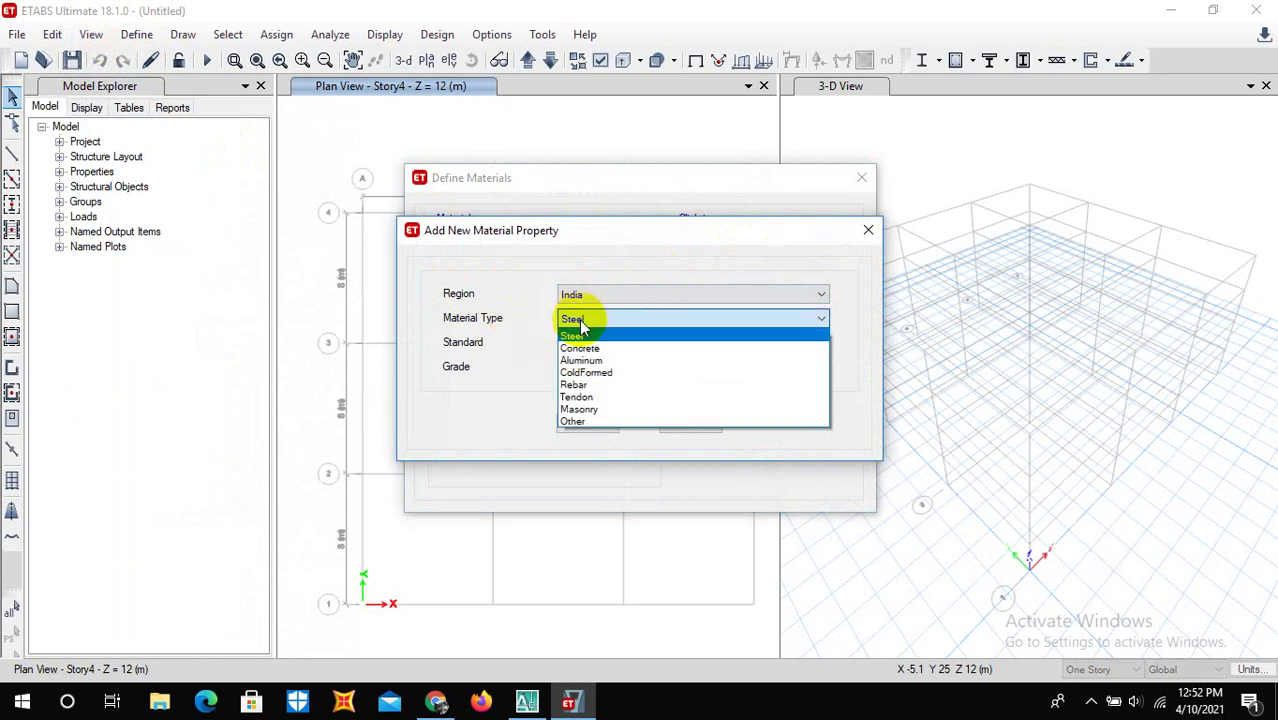
{"action": "left_click", "coordinate": [585, 349]}
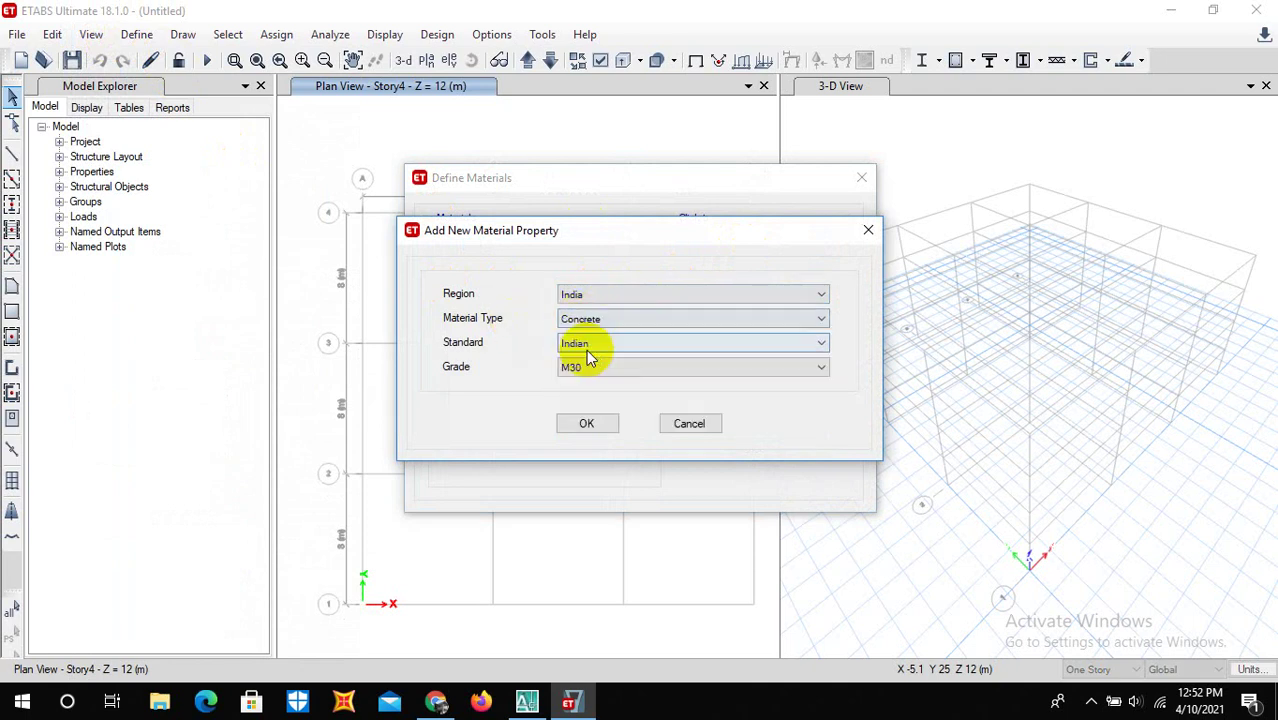
{"action": "left_click", "coordinate": [603, 368]}
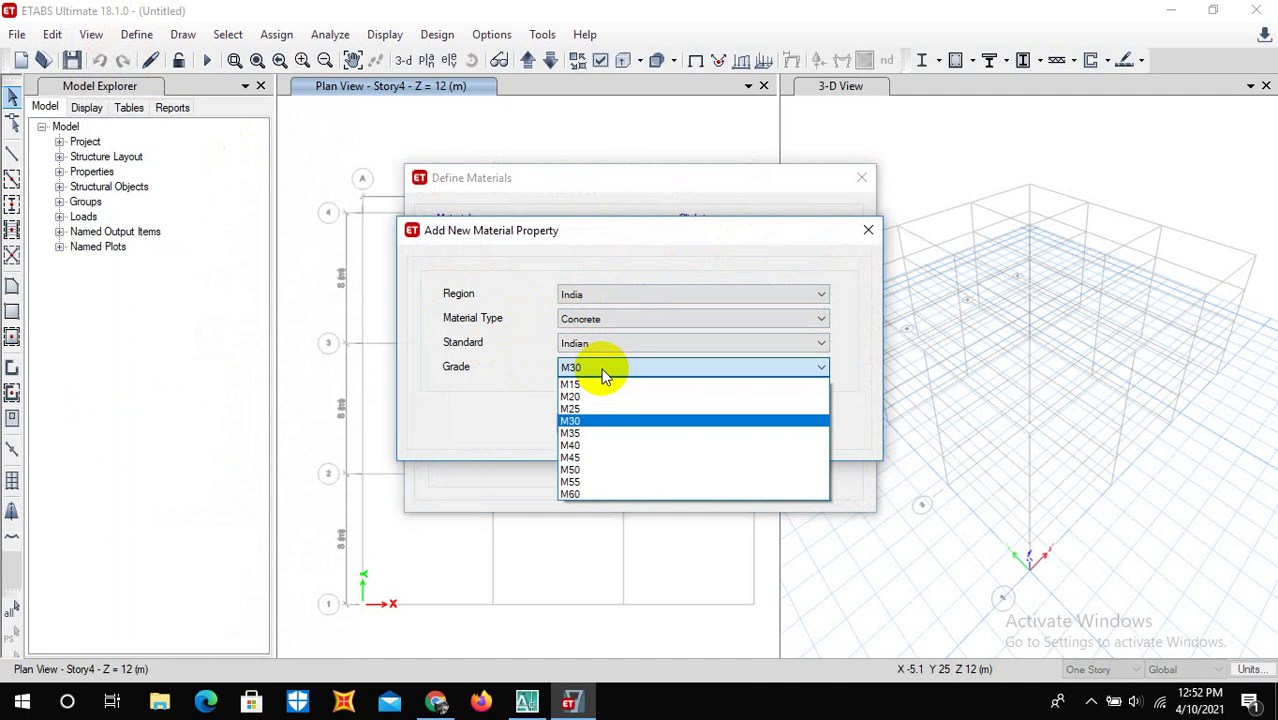
{"action": "left_click", "coordinate": [588, 397]}
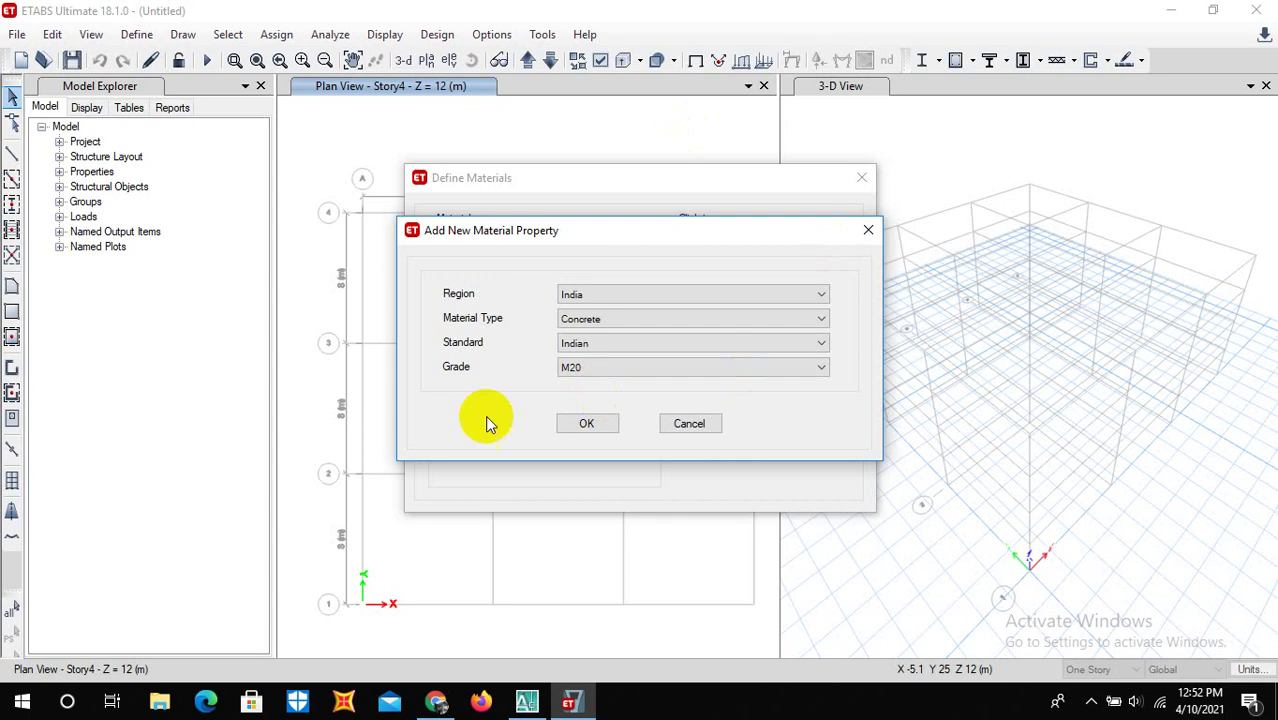
{"action": "left_click", "coordinate": [572, 427]}
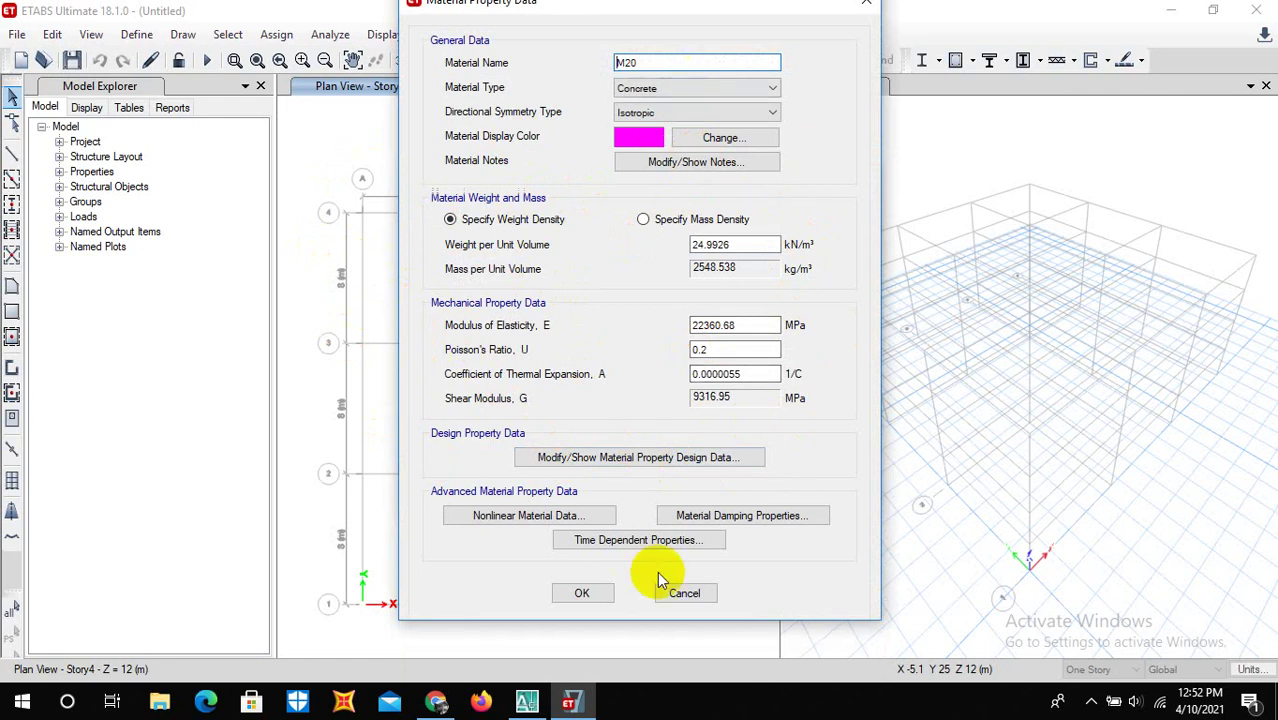
{"action": "left_click", "coordinate": [583, 594]}
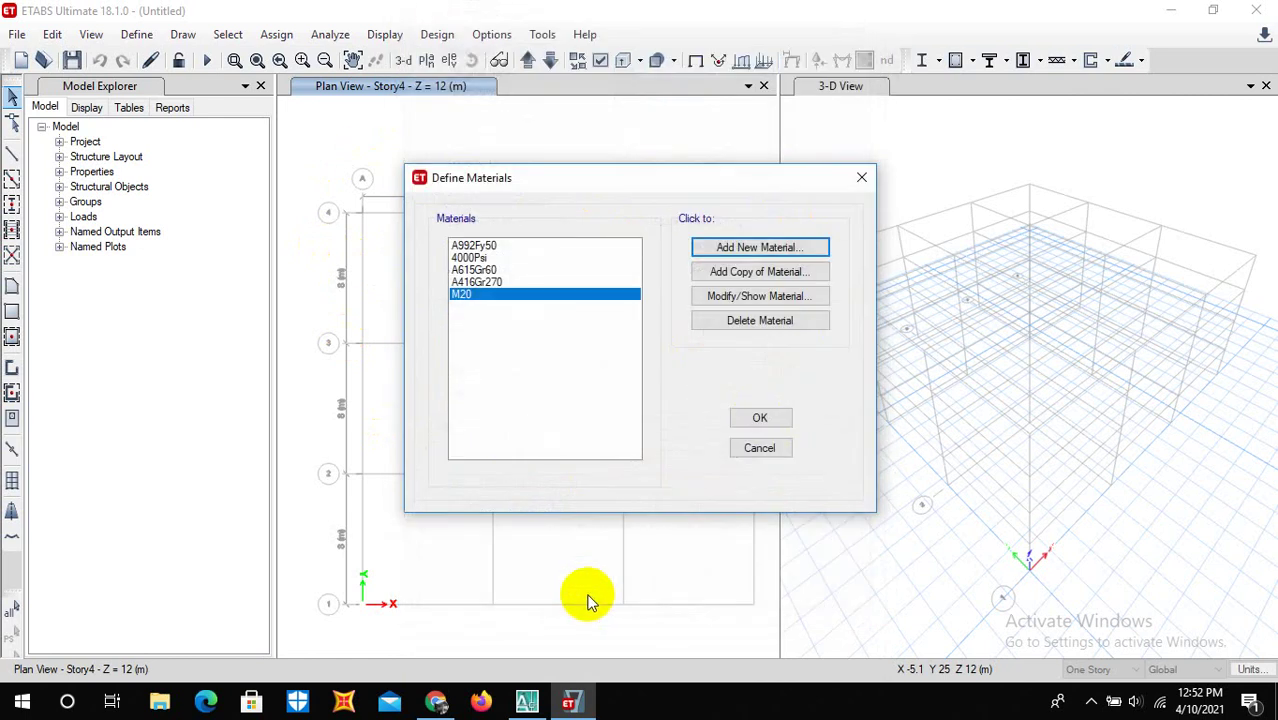
Step: Add an Indian-standard rebar material of HYSD Grade 500 and accept the materials list
{"action": "left_click", "coordinate": [745, 249]}
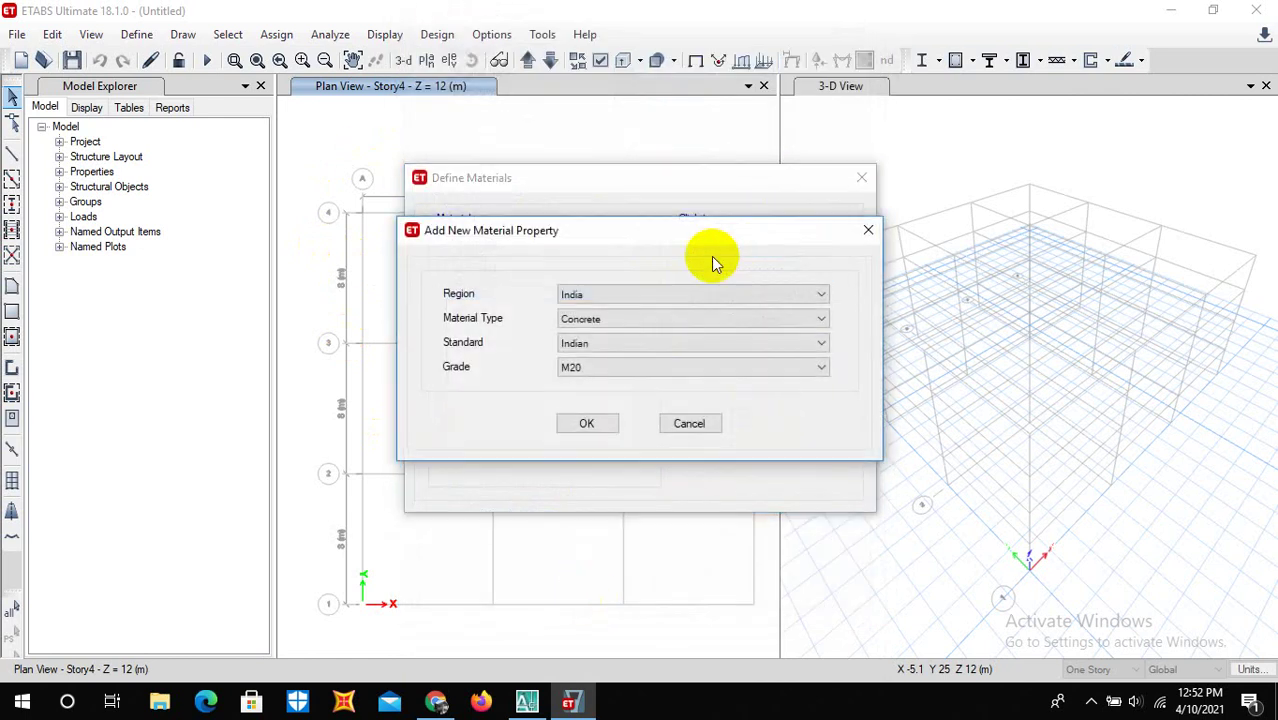
{"action": "left_click", "coordinate": [610, 320]}
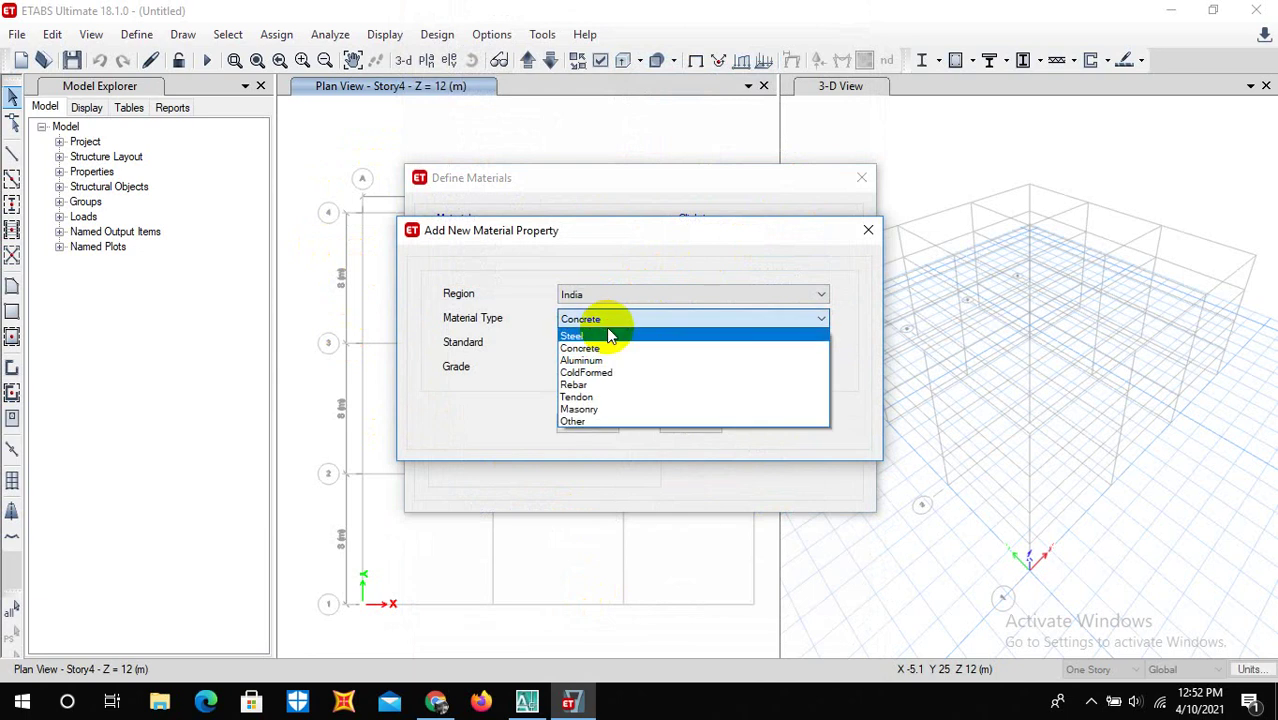
{"action": "left_click", "coordinate": [590, 385]}
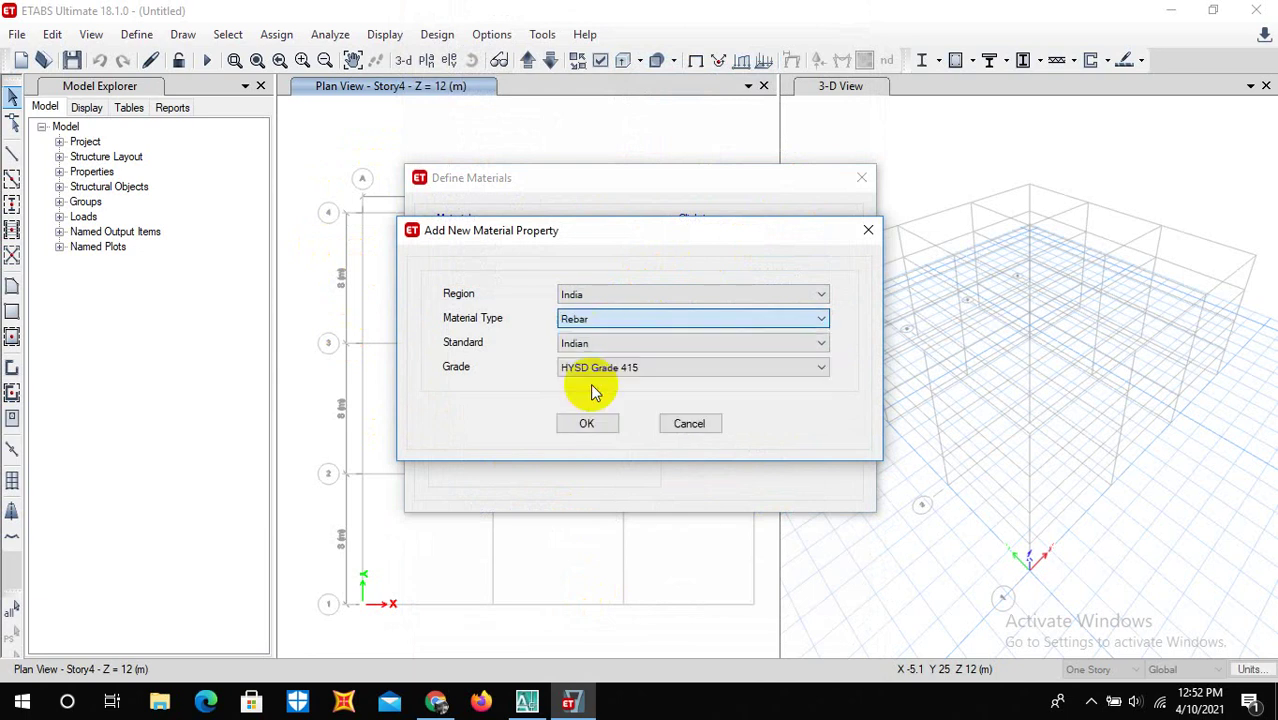
{"action": "left_click", "coordinate": [575, 370]}
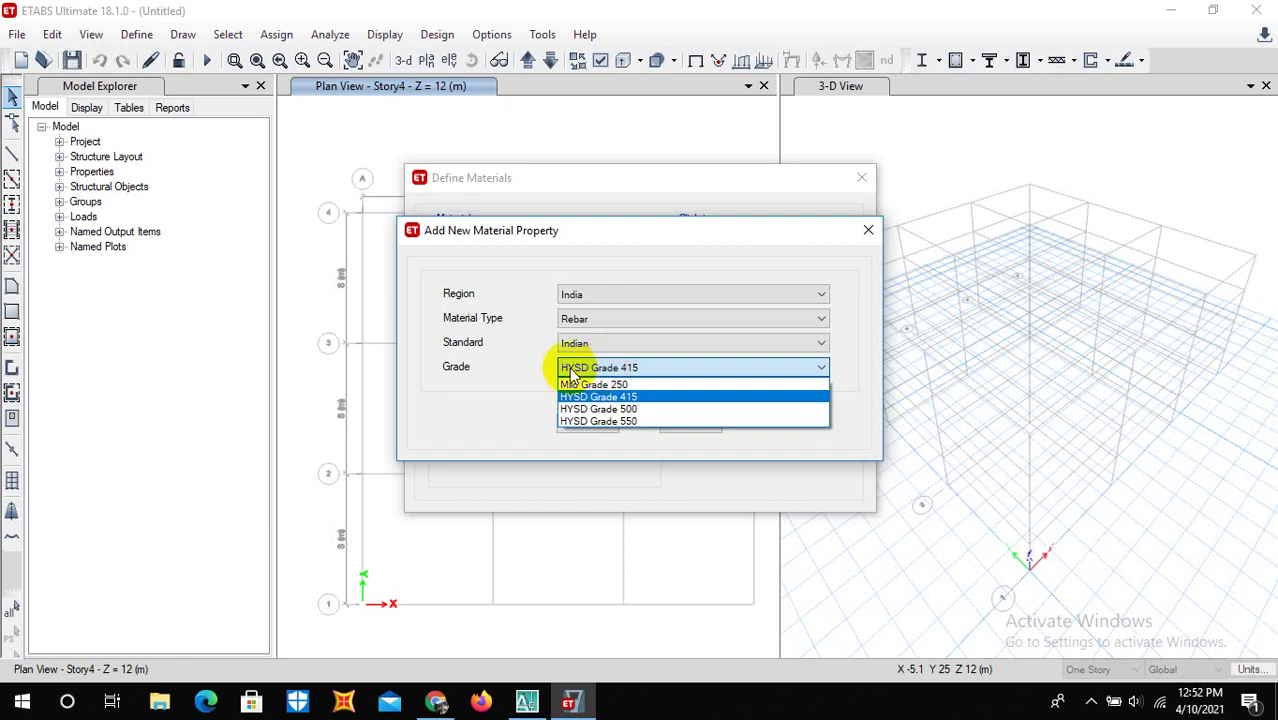
{"action": "left_click", "coordinate": [626, 409]}
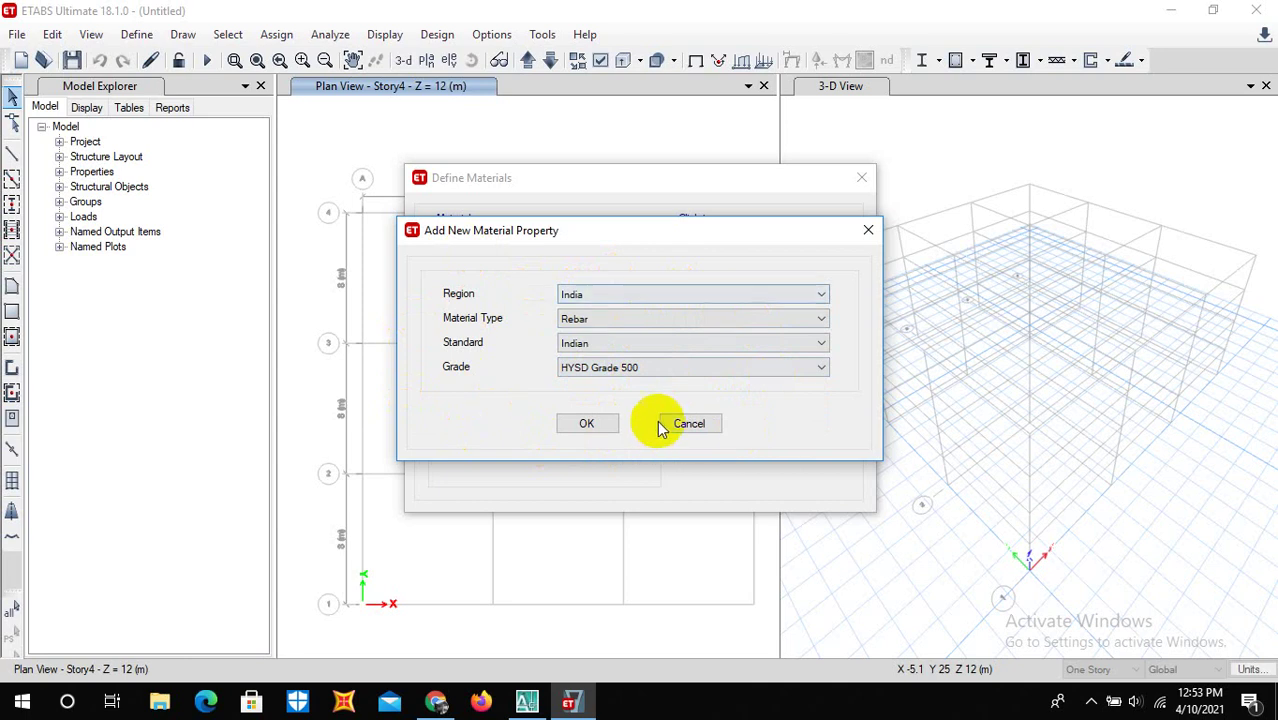
{"action": "left_click", "coordinate": [588, 424]}
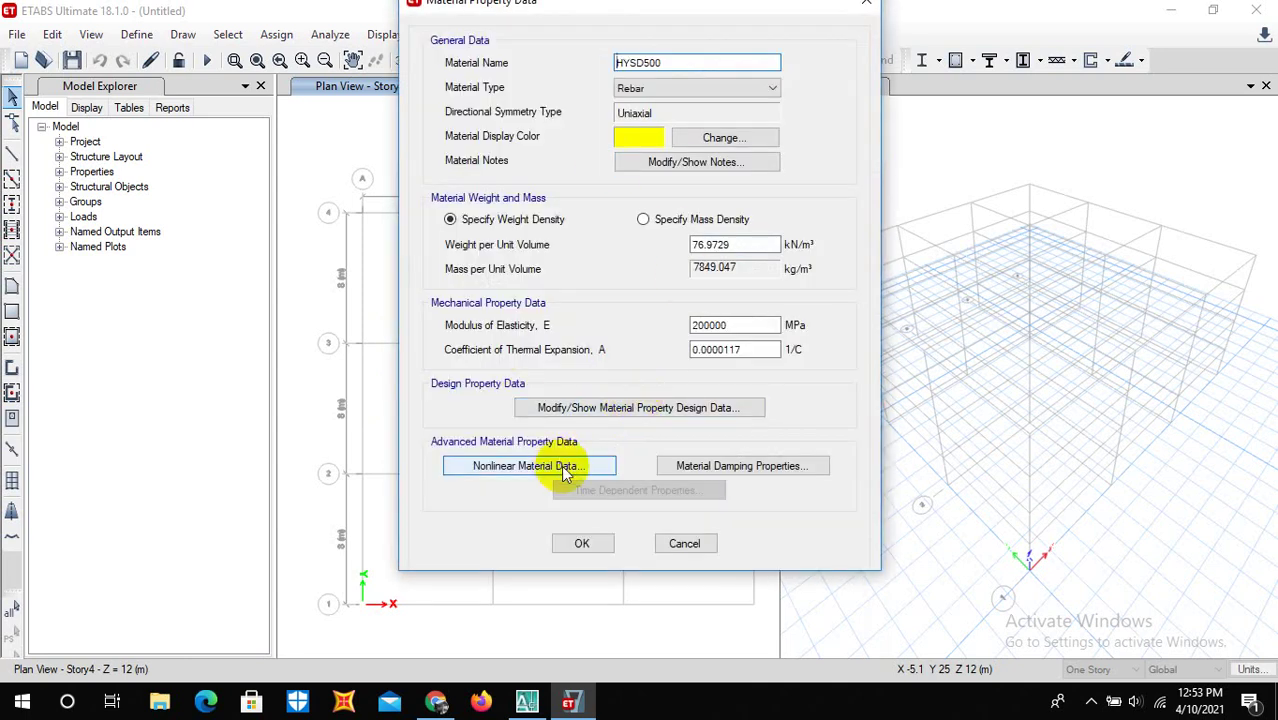
{"action": "left_click", "coordinate": [582, 543]}
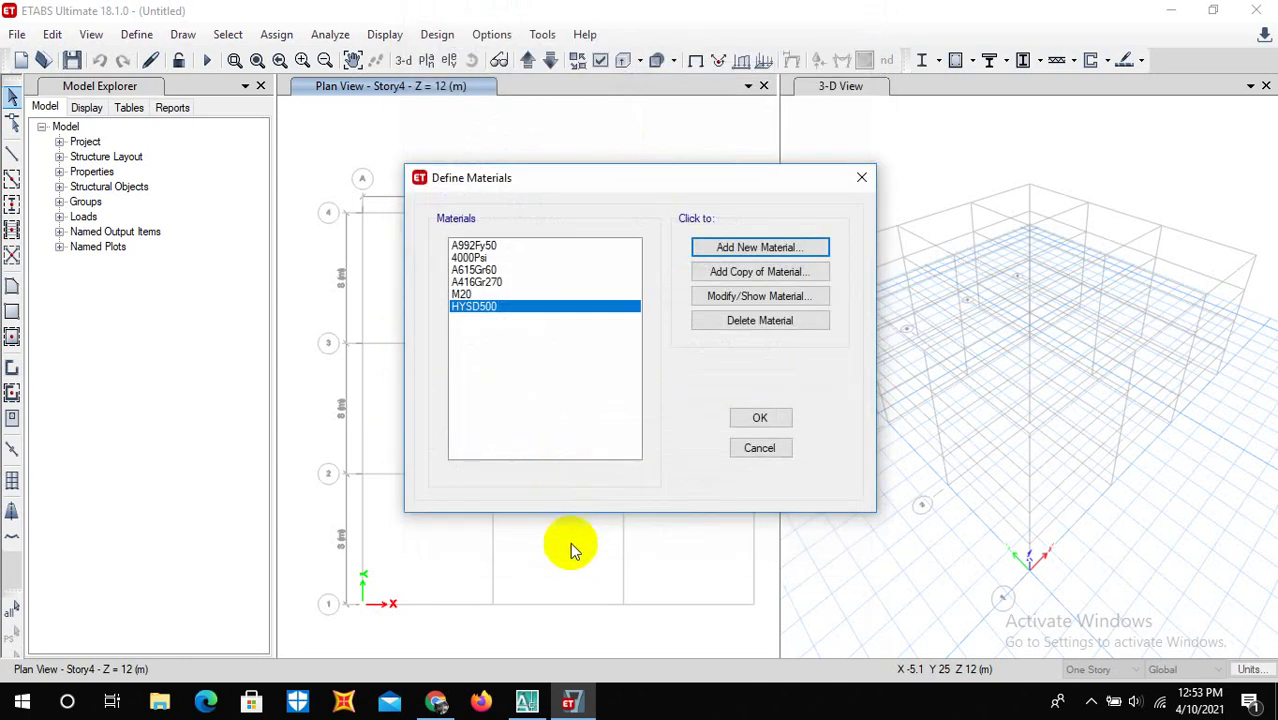
{"action": "left_click", "coordinate": [745, 425]}
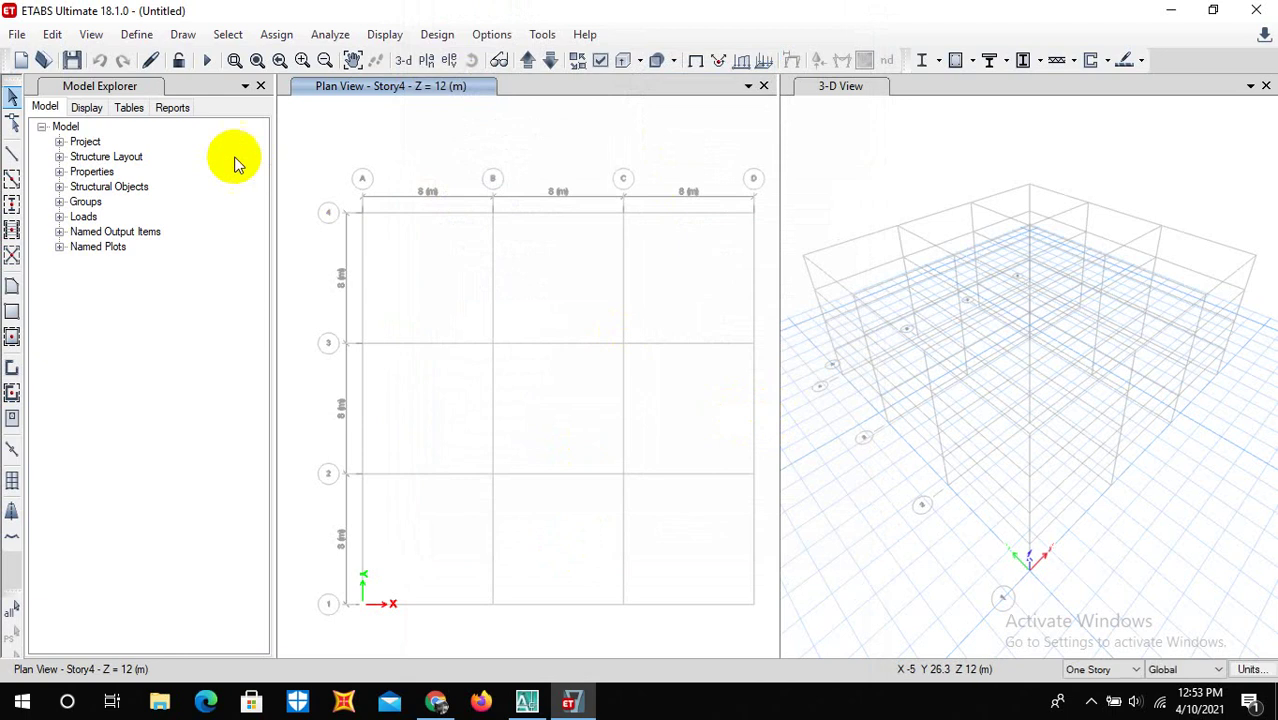
Step: Delete the default frame sections from A-CompBm to SteelCol together in the frame properties
{"action": "left_click", "coordinate": [126, 40]}
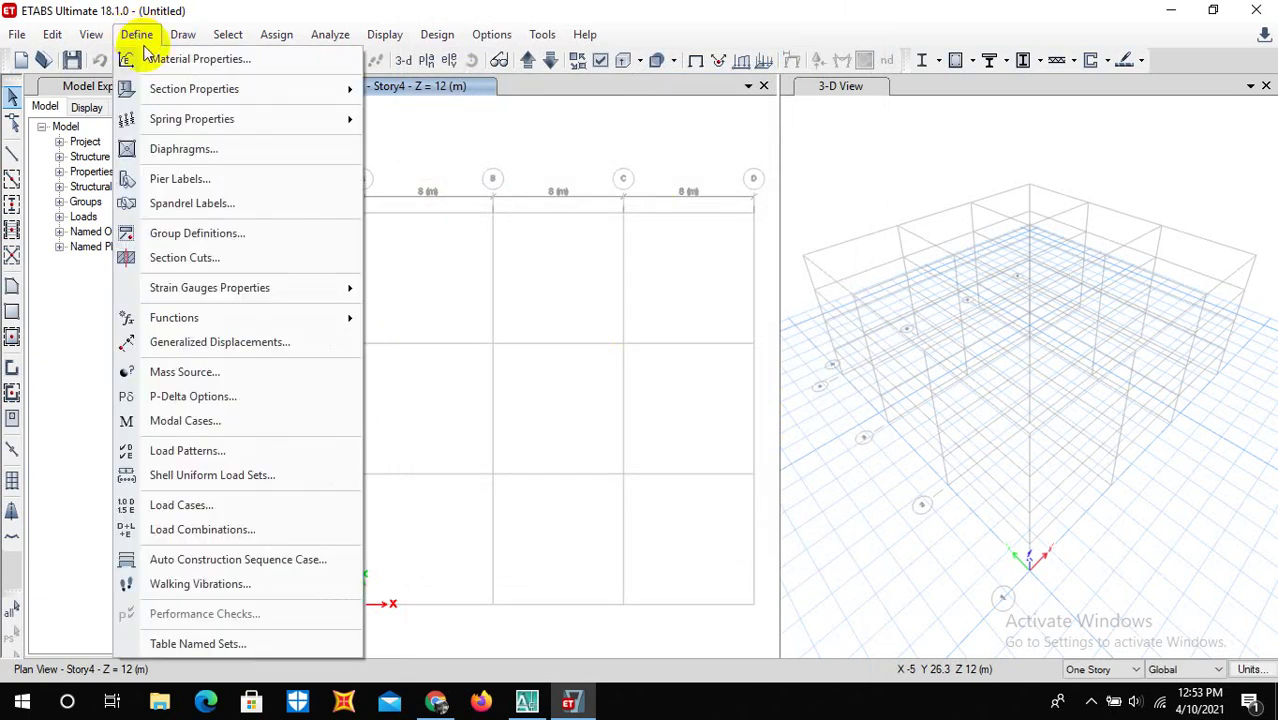
{"action": "mouse_move", "coordinate": [157, 92]}
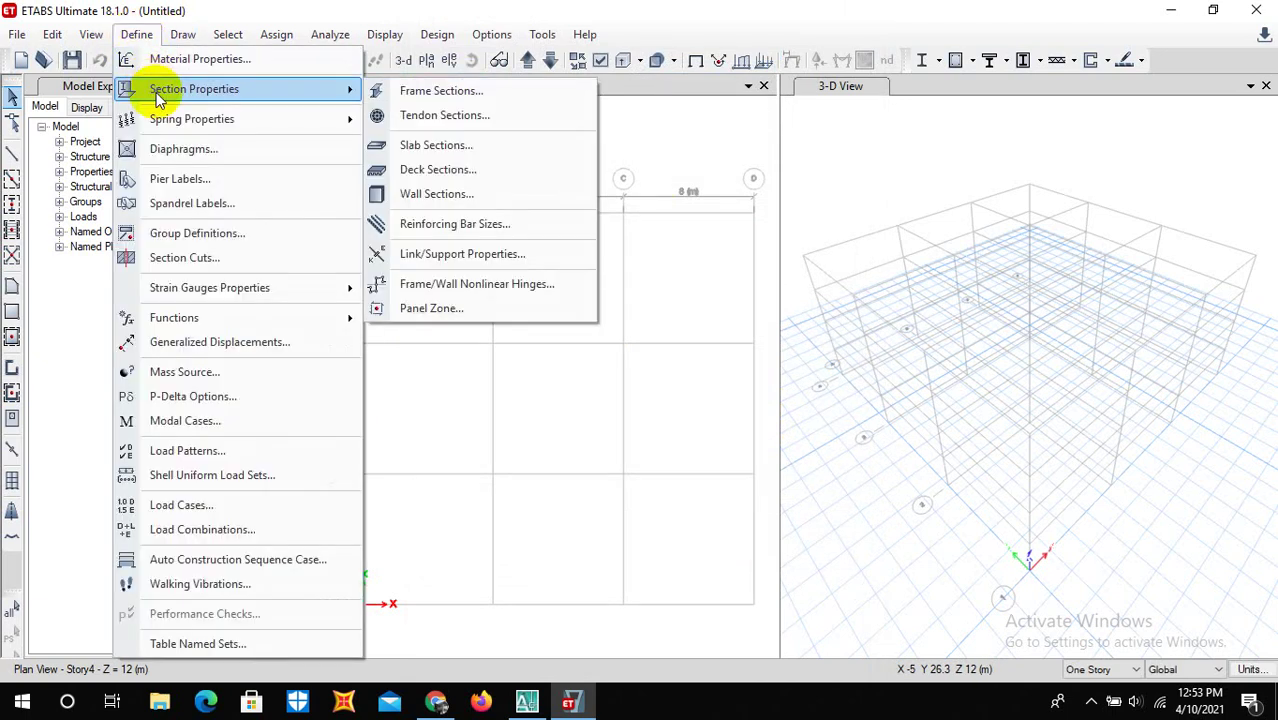
{"action": "left_click", "coordinate": [442, 90]}
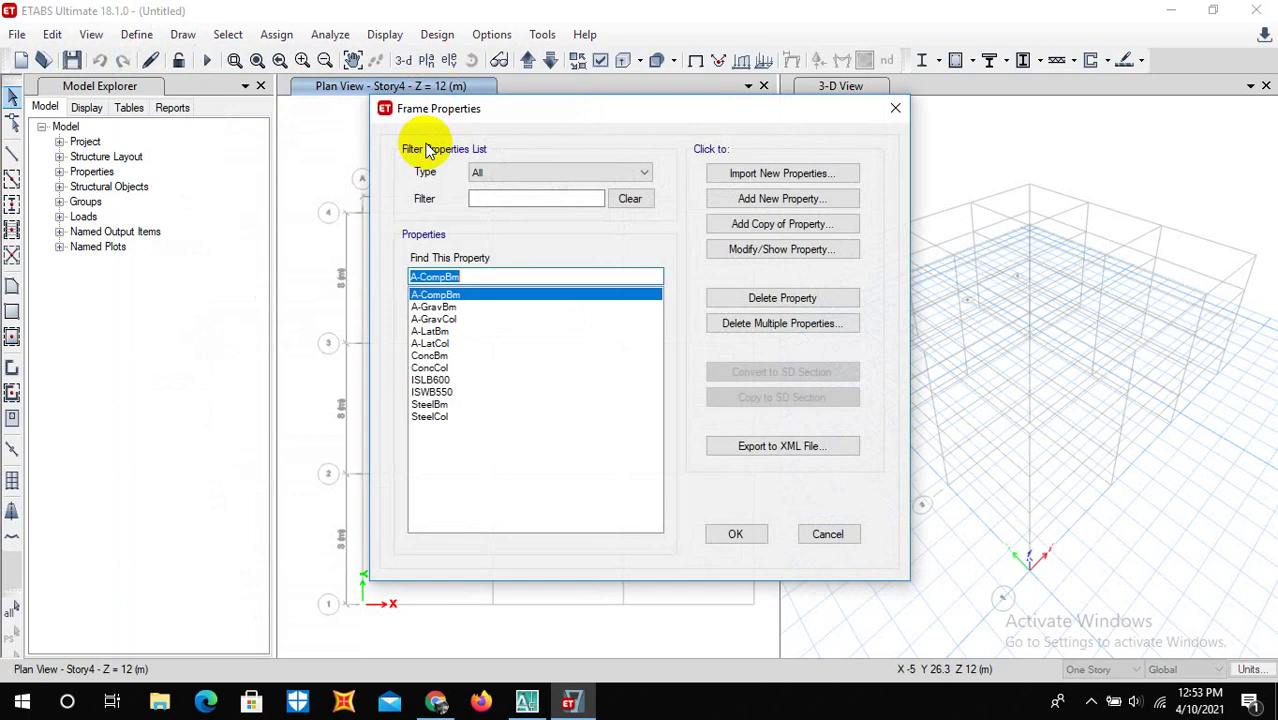
{"action": "left_click", "coordinate": [784, 328]}
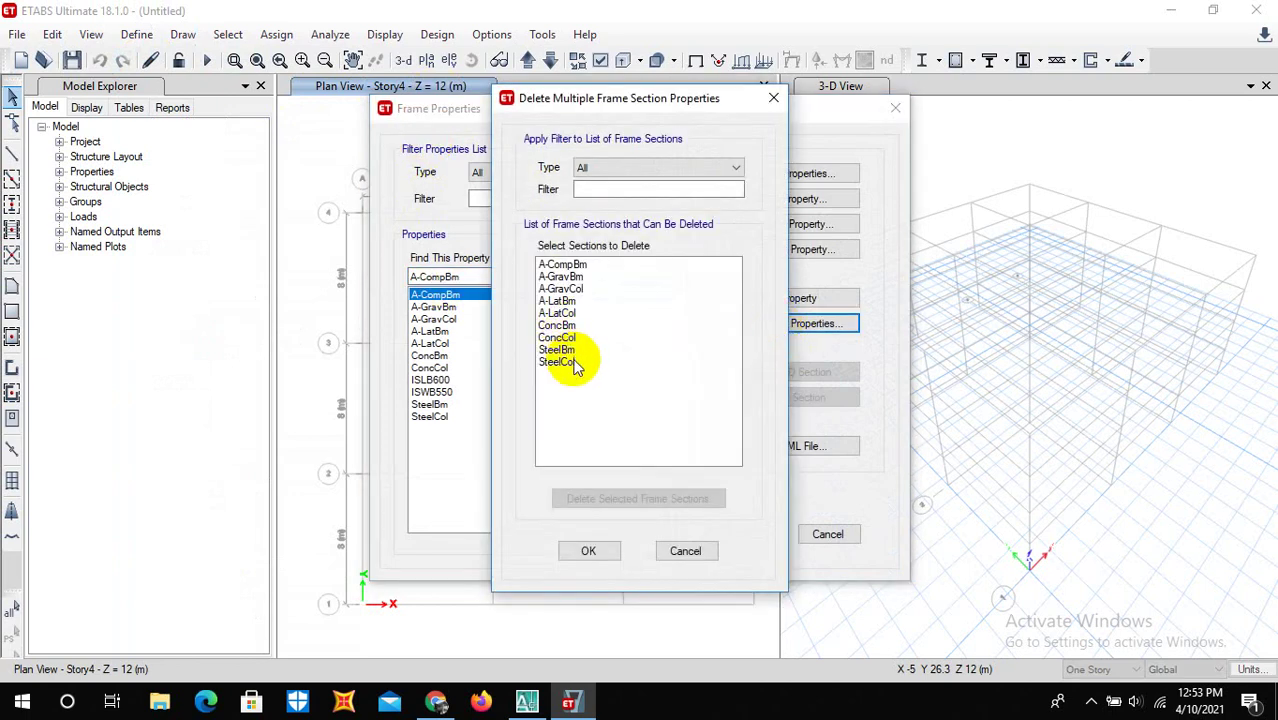
{"action": "left_click_drag", "start_coordinate": [571, 362], "coordinate": [545, 268]}
{"action": "left_click", "coordinate": [586, 497]}
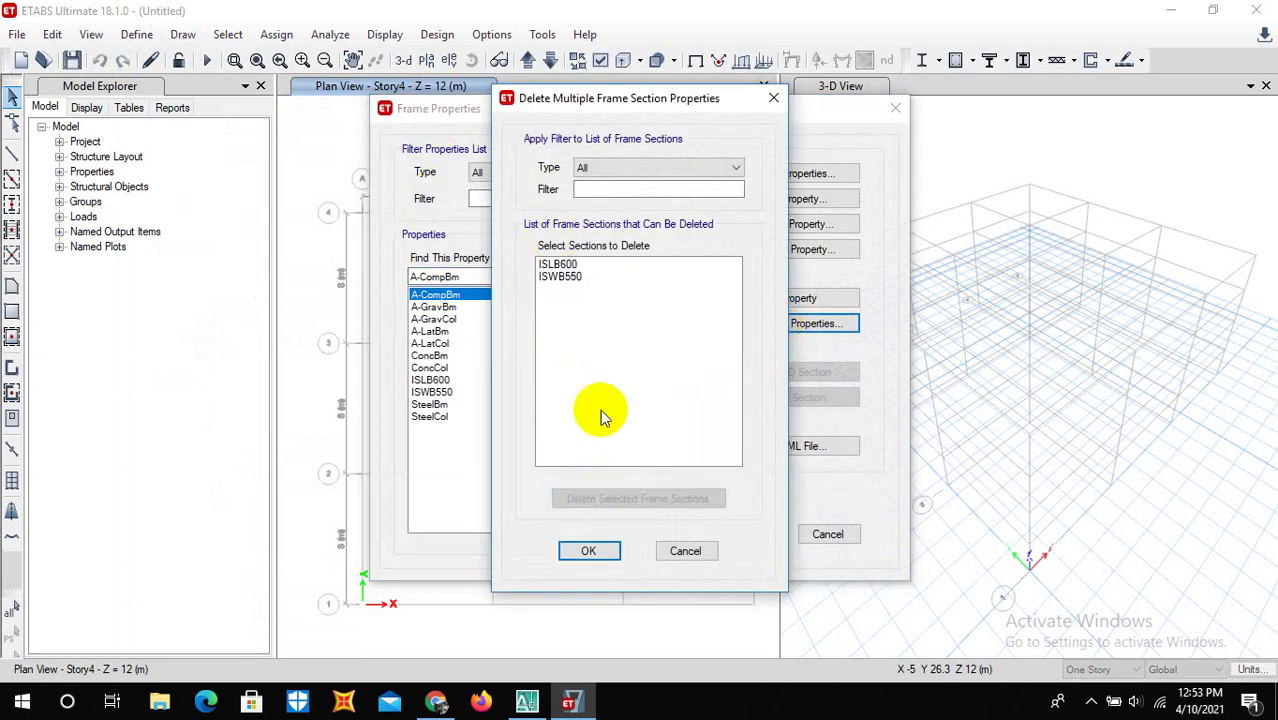
{"action": "left_click", "coordinate": [590, 549]}
Step: Delete the ISWB550 steel section from the frame properties
{"action": "left_click", "coordinate": [465, 306]}
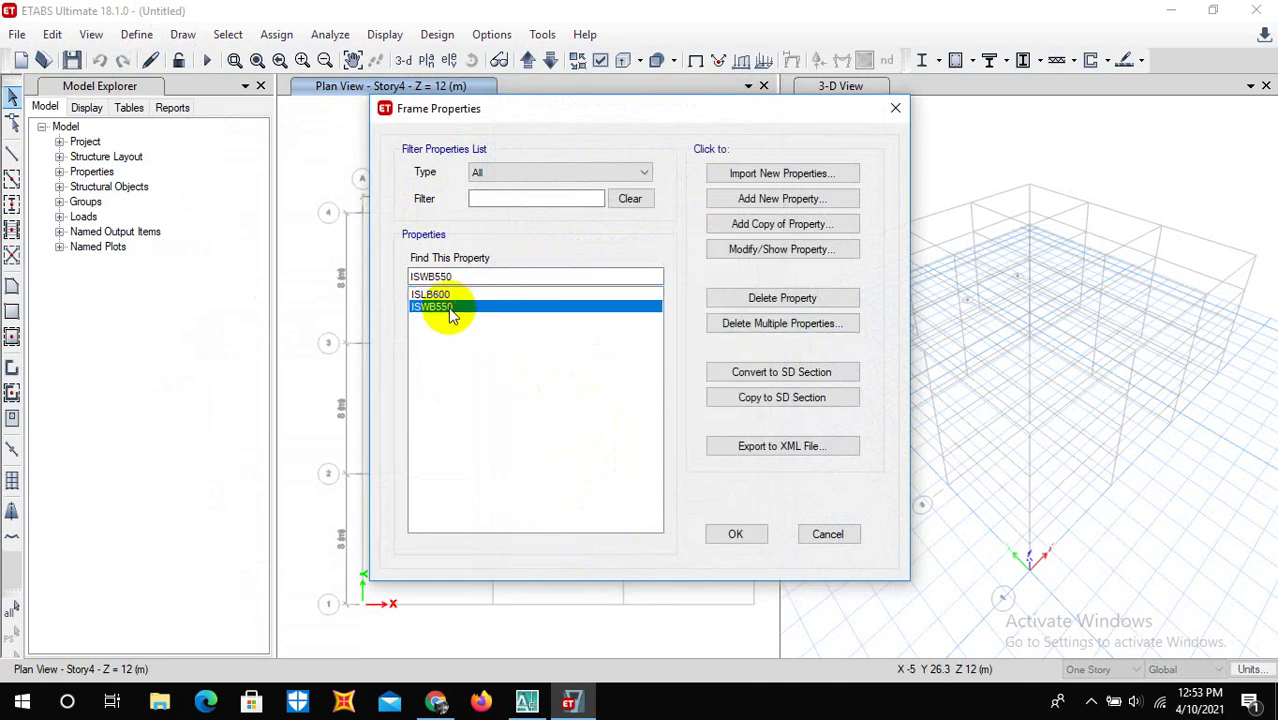
{"action": "left_click", "coordinate": [740, 298]}
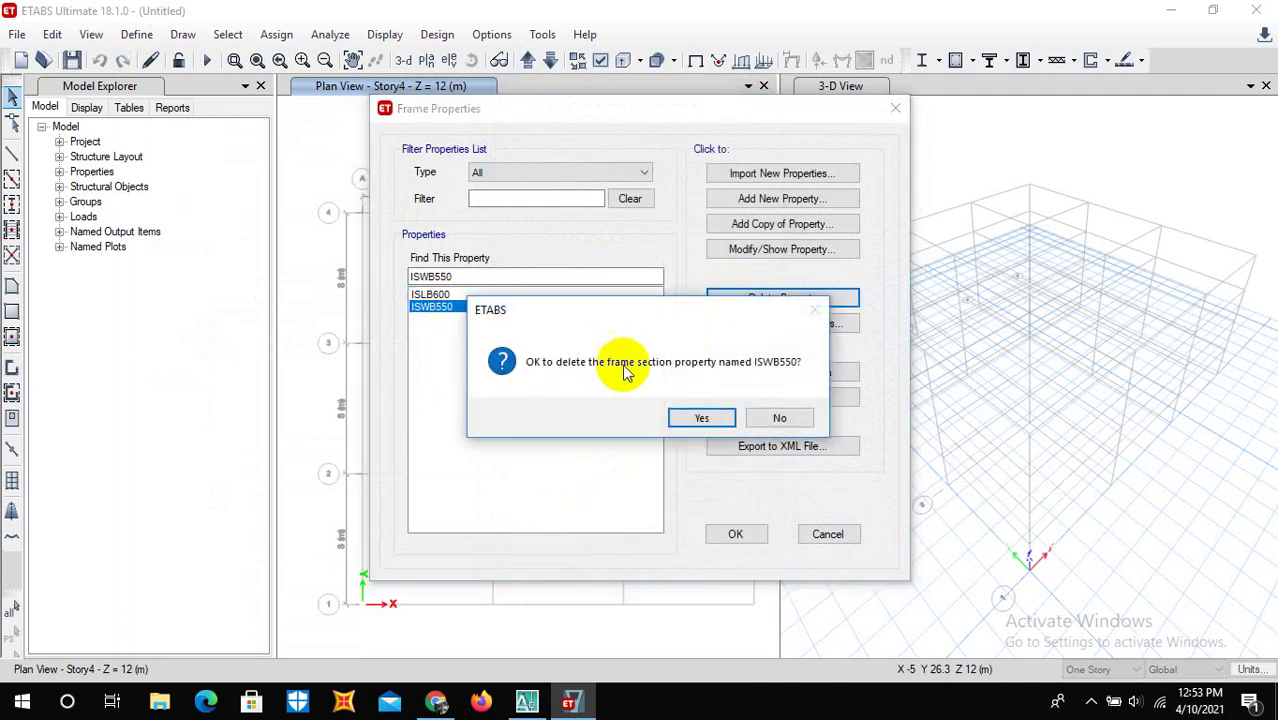
{"action": "left_click", "coordinate": [699, 418]}
Step: Add a concrete rectangular frame section named "column" with M20 as its material
{"action": "left_click", "coordinate": [756, 207]}
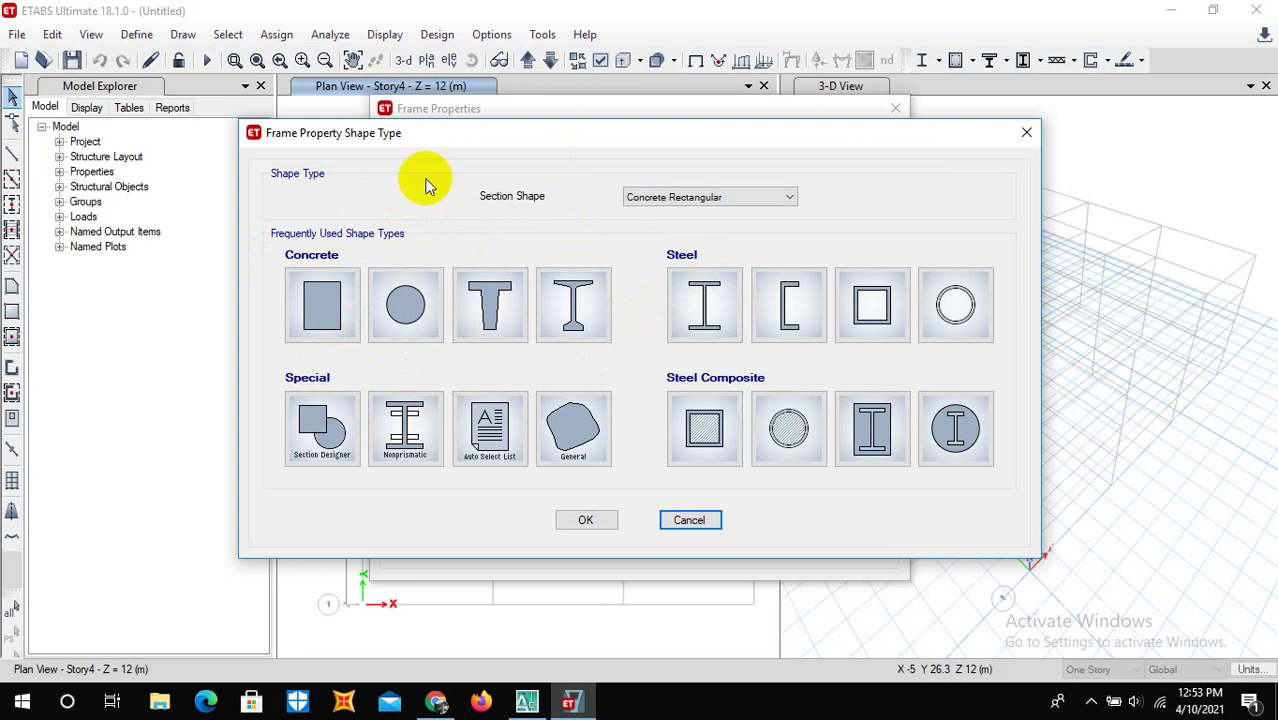
{"action": "left_click", "coordinate": [313, 312]}
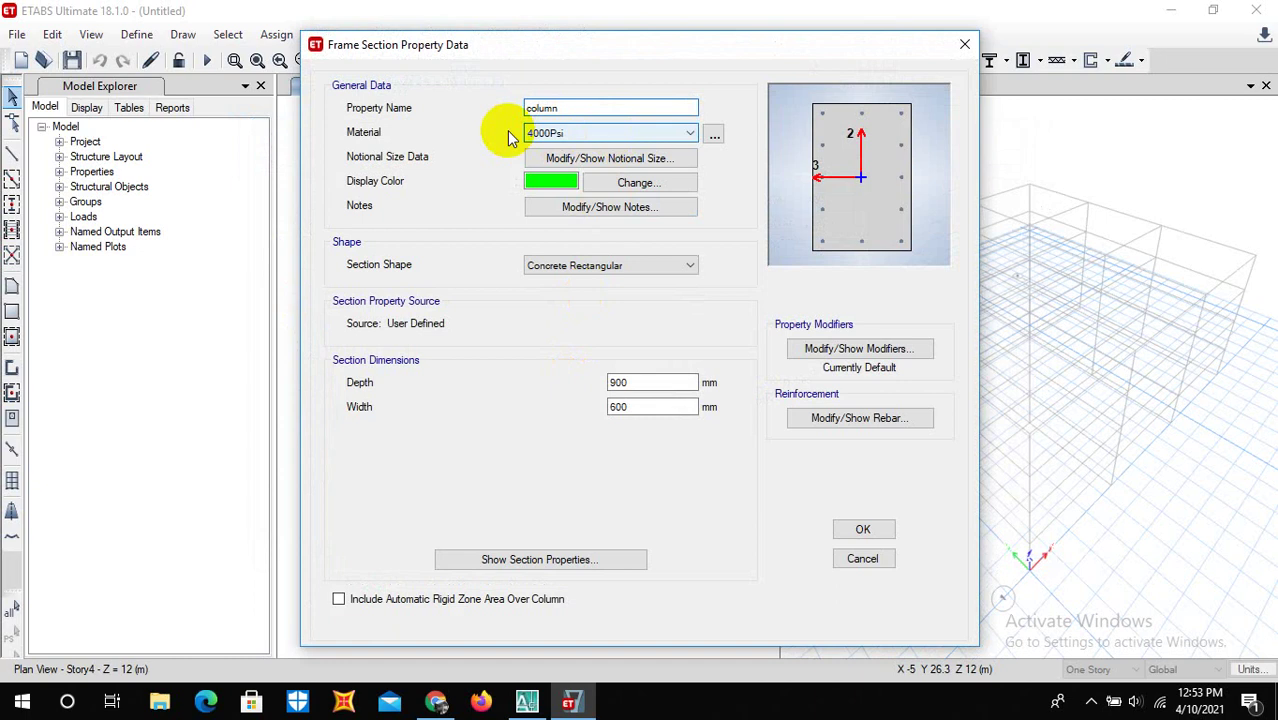
{"action": "left_click", "coordinate": [560, 132]}
{"action": "left_click", "coordinate": [557, 200]}
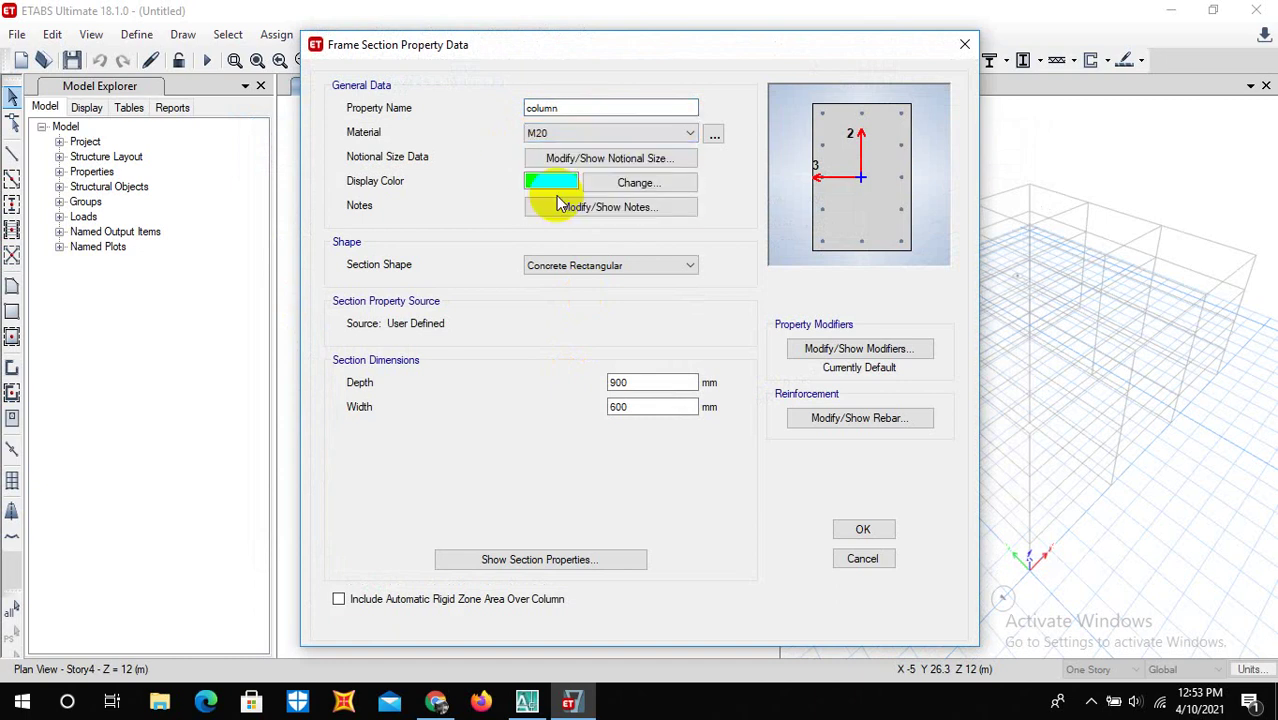
Step: Set both the depth and the width of the column section to 12 inches
{"action": "left_click", "coordinate": [645, 382]}
{"action": "left_click_drag", "start_coordinate": [645, 382], "coordinate": [561, 382]}
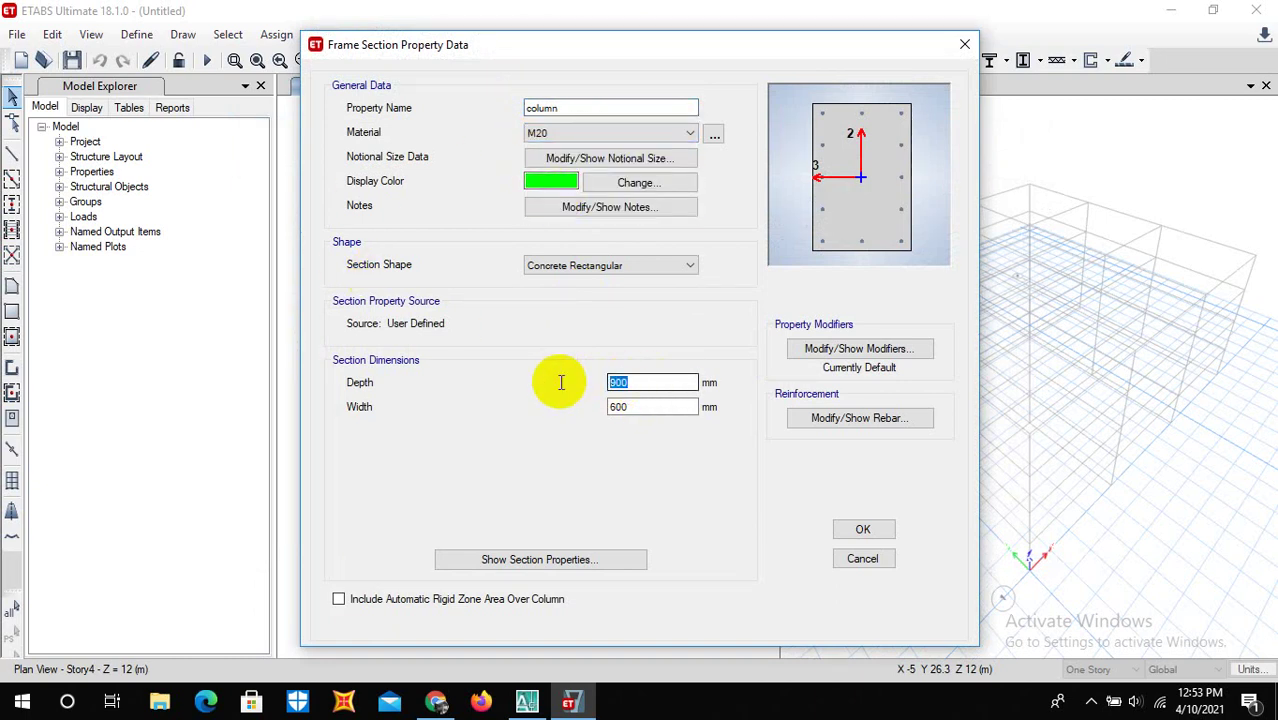
{"action": "type", "text": "12"}
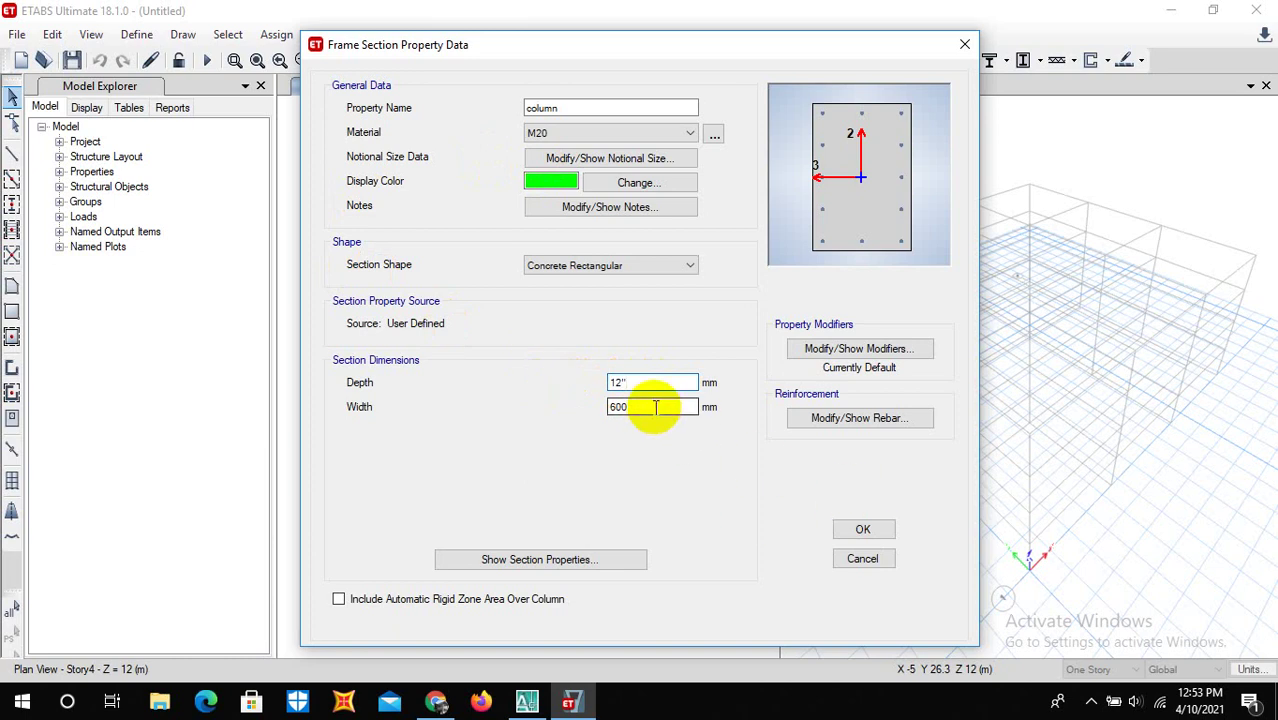
{"action": "left_click", "coordinate": [613, 406]}
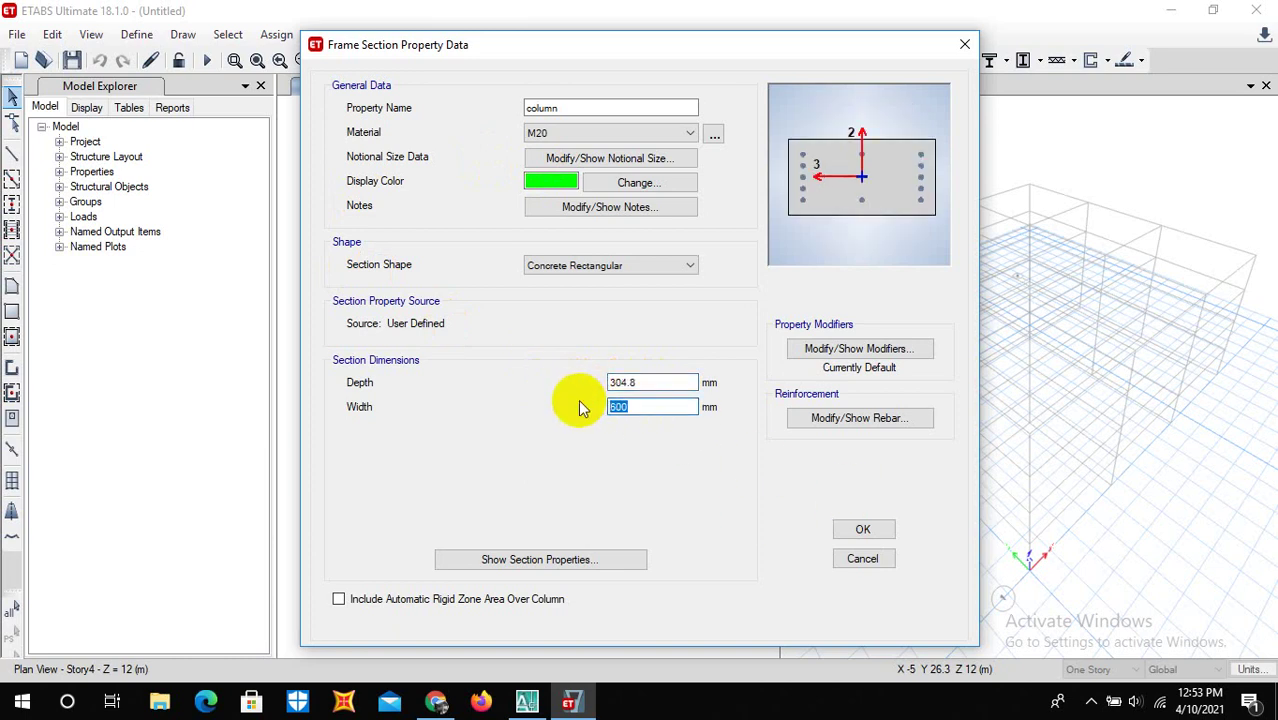
{"action": "type", "text": "12\""}
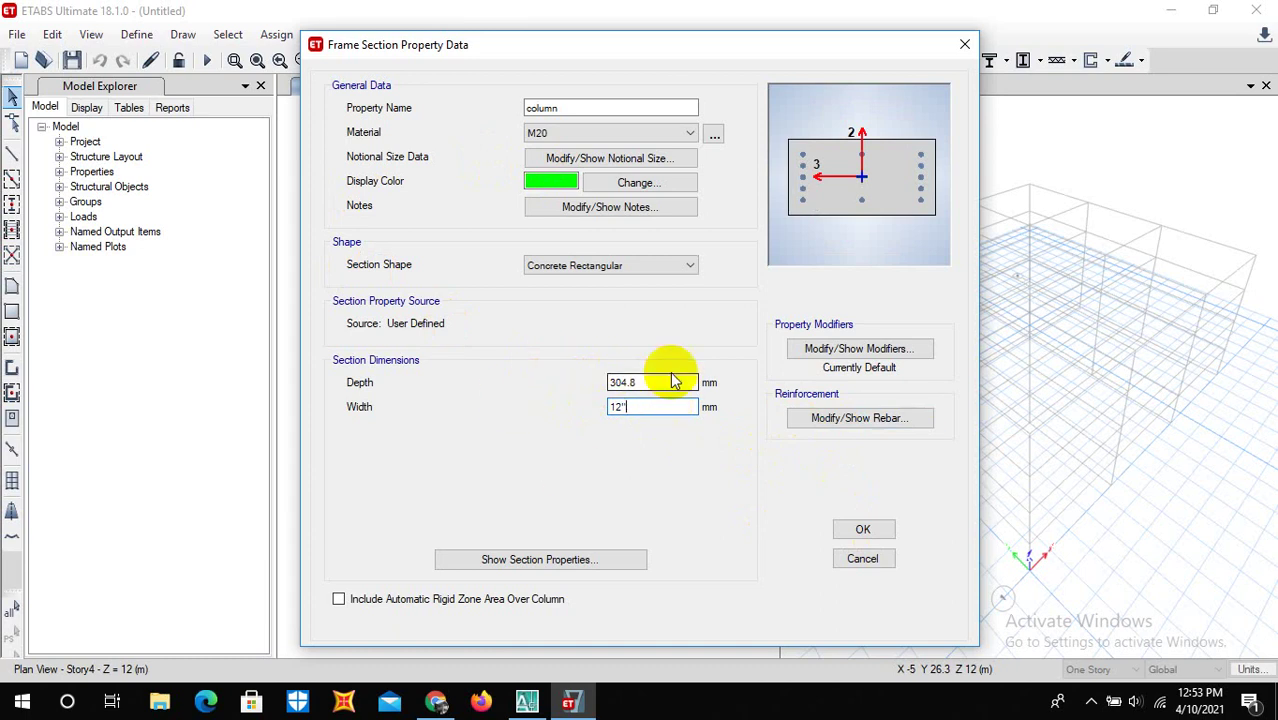
Step: Set the column's rebar material to HYSD500 for both the longitudinal bars and the confinement ties
{"action": "left_click", "coordinate": [855, 420]}
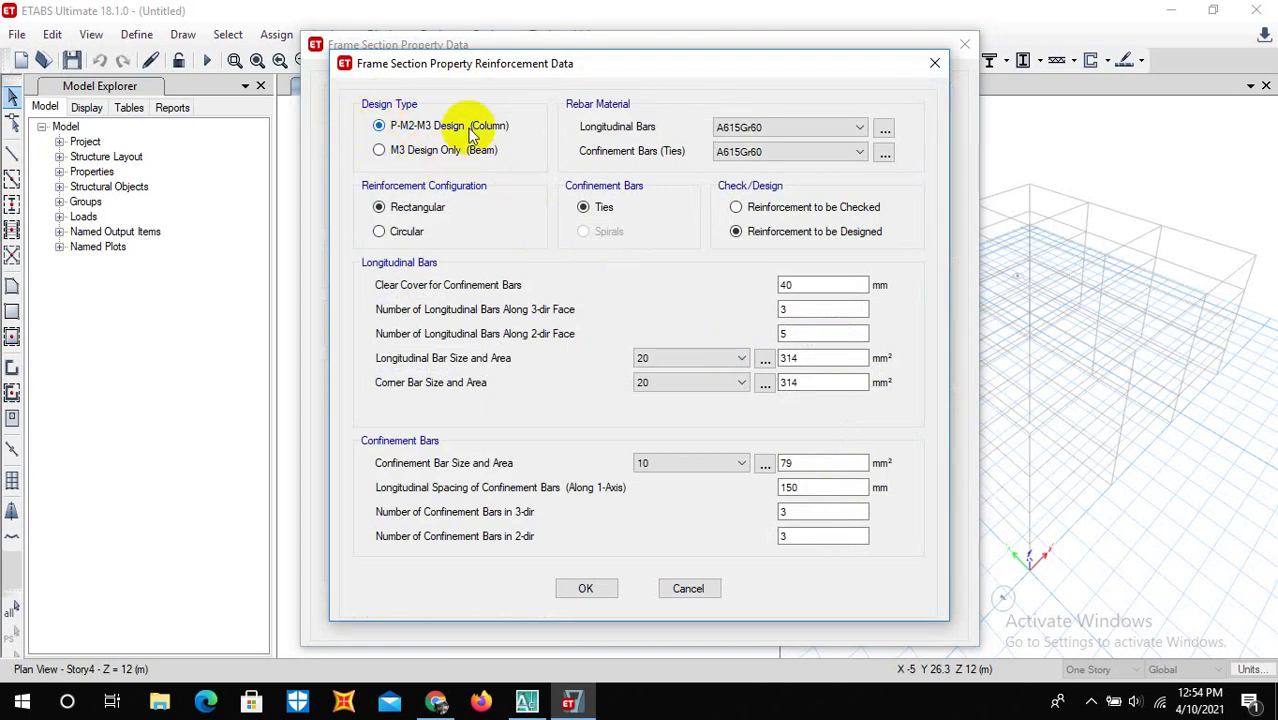
{"action": "left_click", "coordinate": [745, 128]}
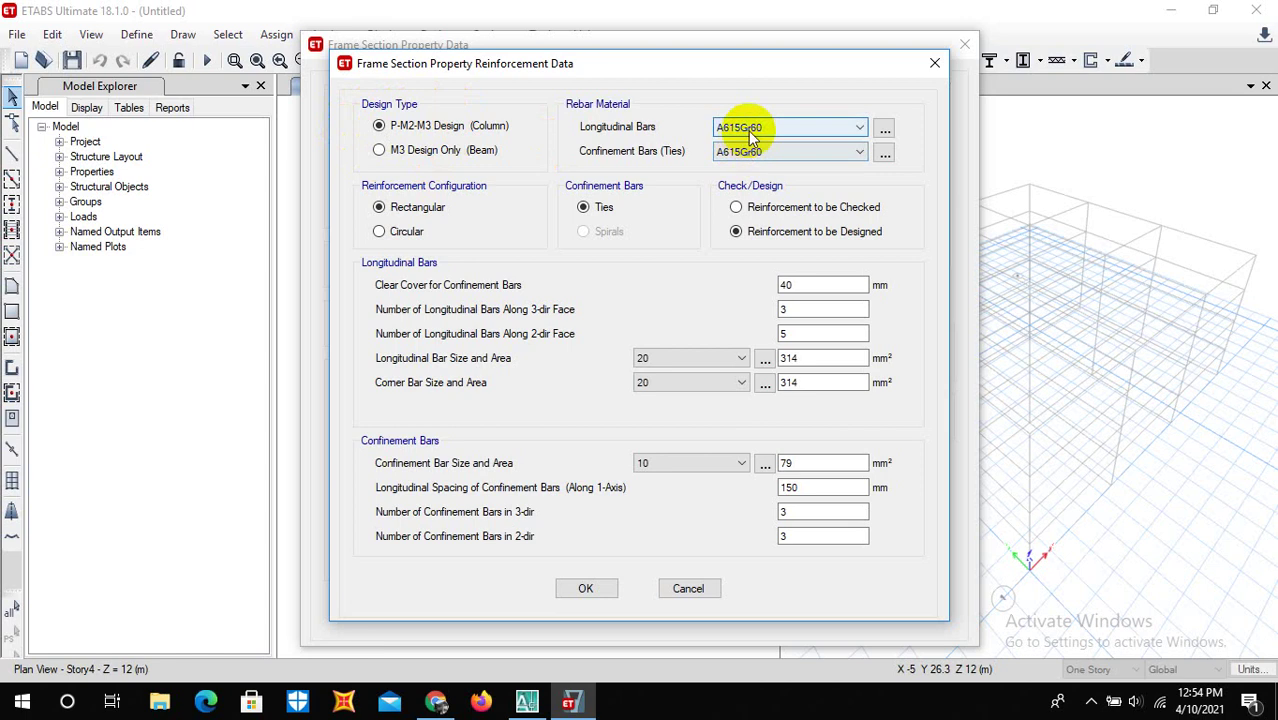
{"action": "left_click", "coordinate": [752, 158]}
{"action": "left_click", "coordinate": [759, 153]}
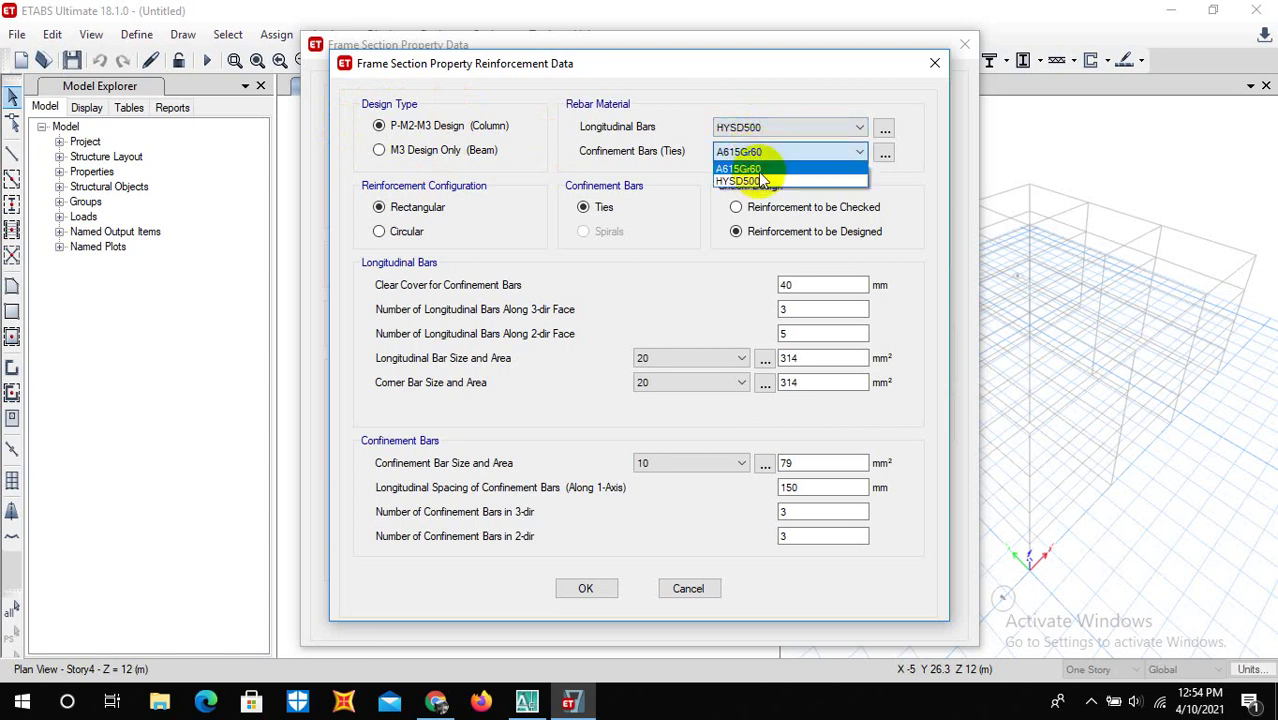
{"action": "left_click", "coordinate": [756, 179]}
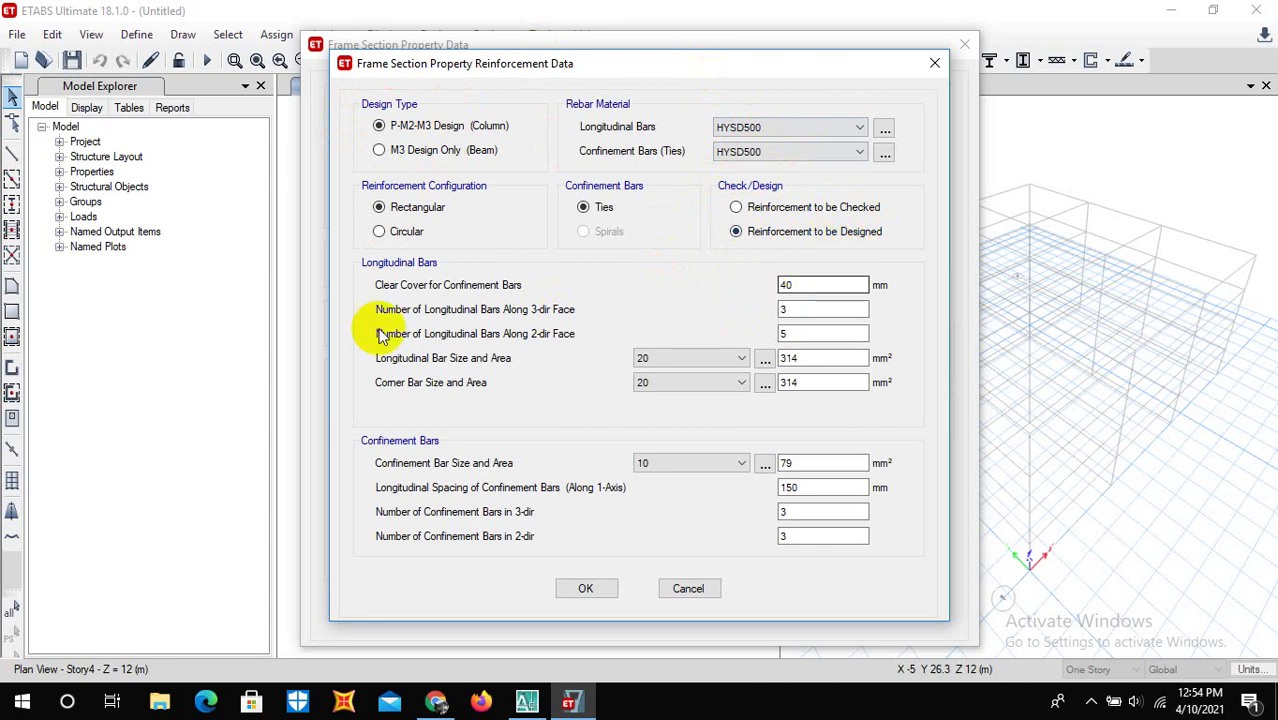
Step: Set the column's longitudinal bars to 3 along the 2-dir face, with bar size 12 and corner bar size 16
{"action": "left_click", "coordinate": [793, 334]}
{"action": "key", "text": "BackSpace"}
{"action": "type", "text": "3"}
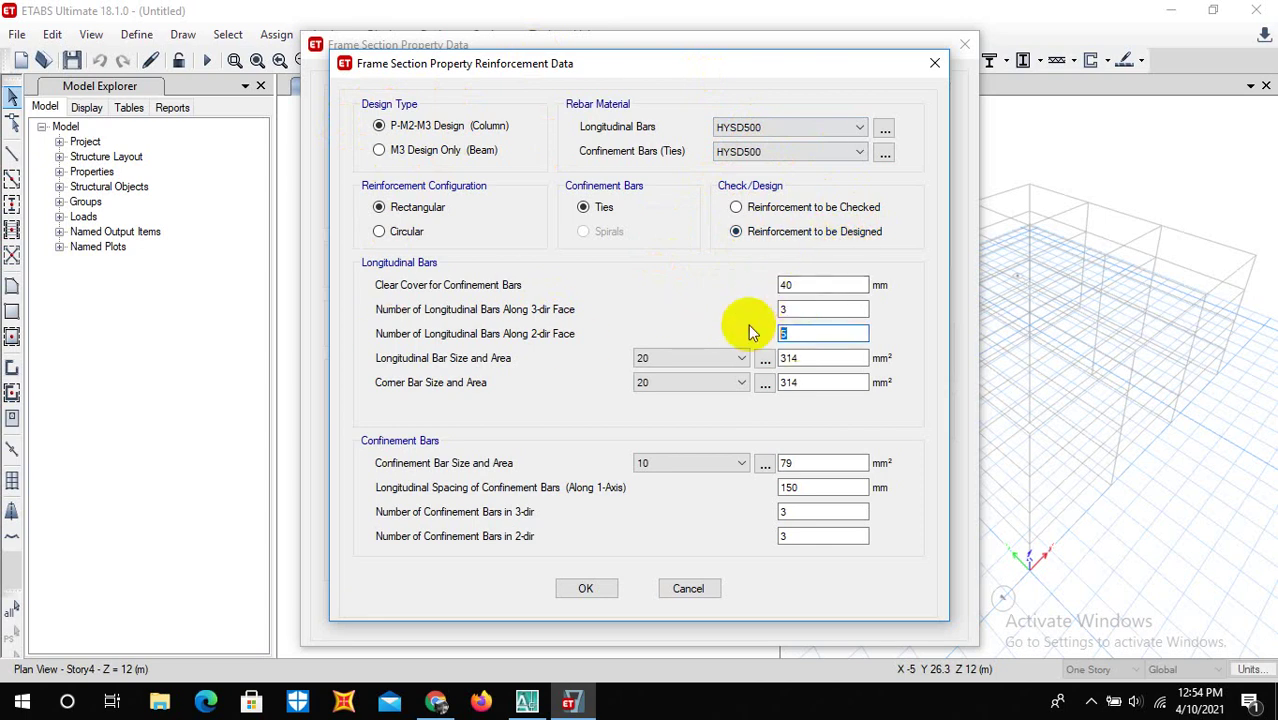
{"action": "left_click", "coordinate": [662, 382]}
{"action": "left_click", "coordinate": [652, 474]}
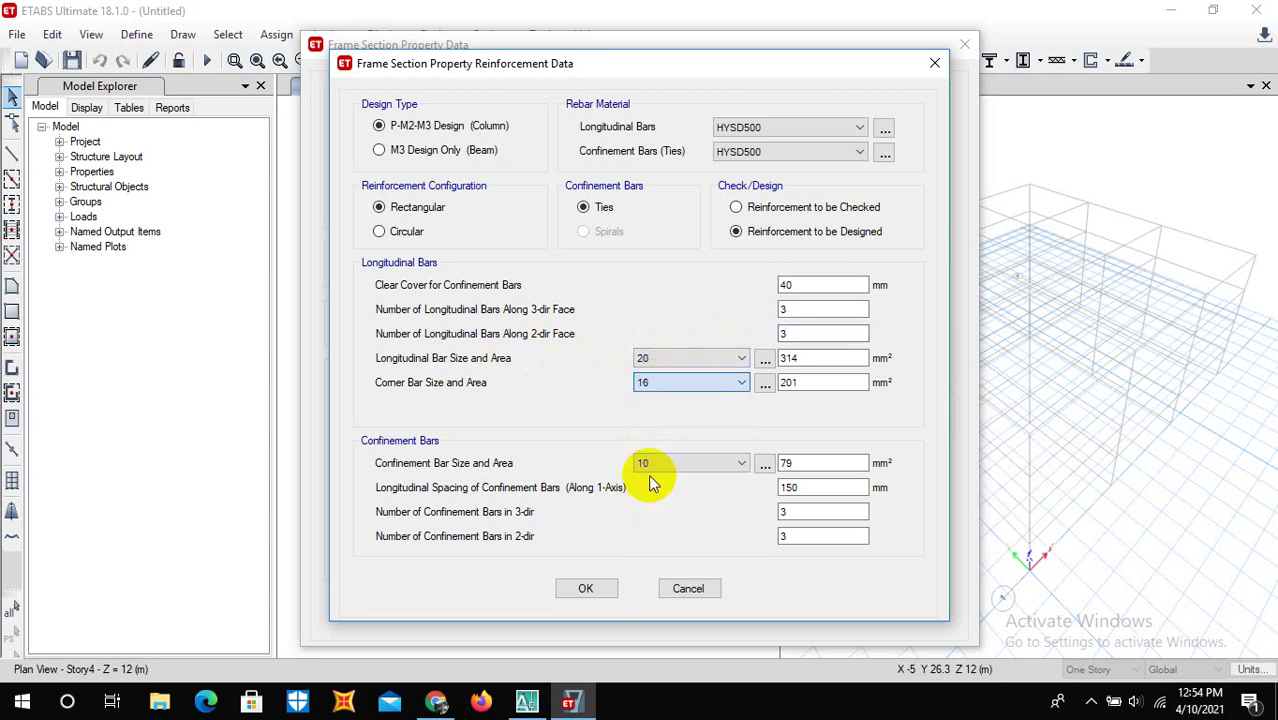
{"action": "left_click", "coordinate": [671, 358]}
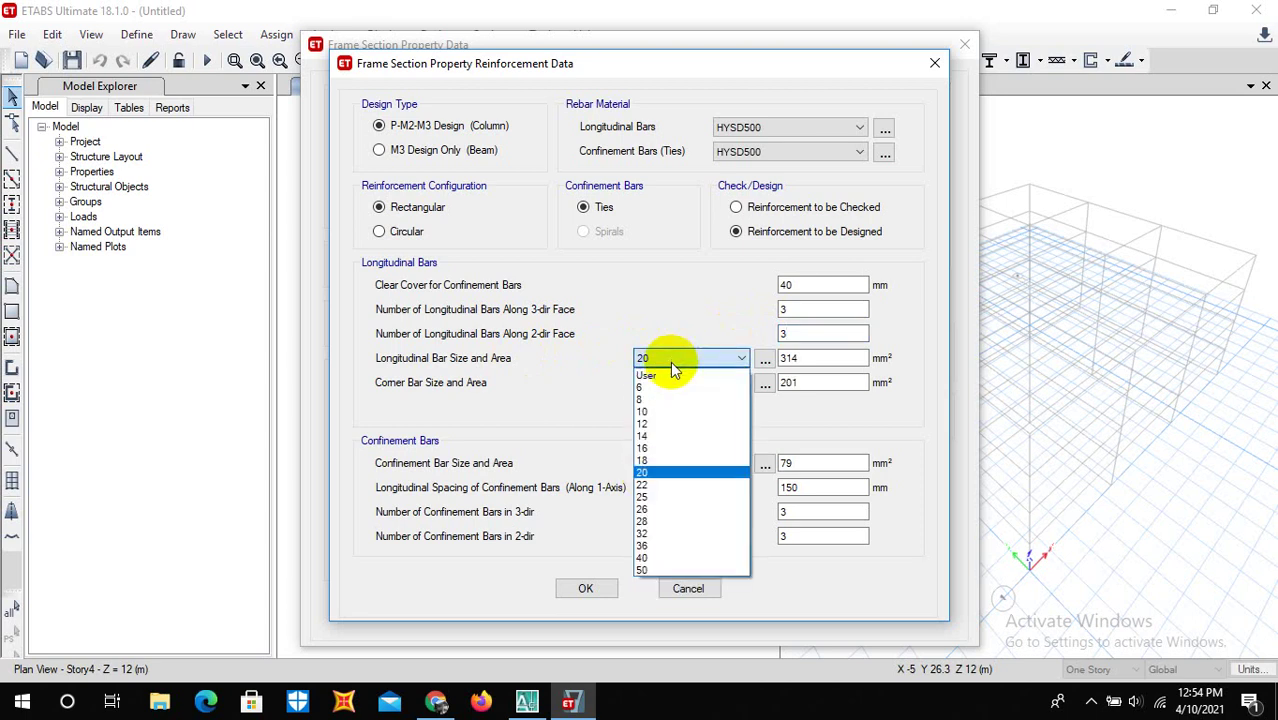
{"action": "left_click", "coordinate": [655, 423]}
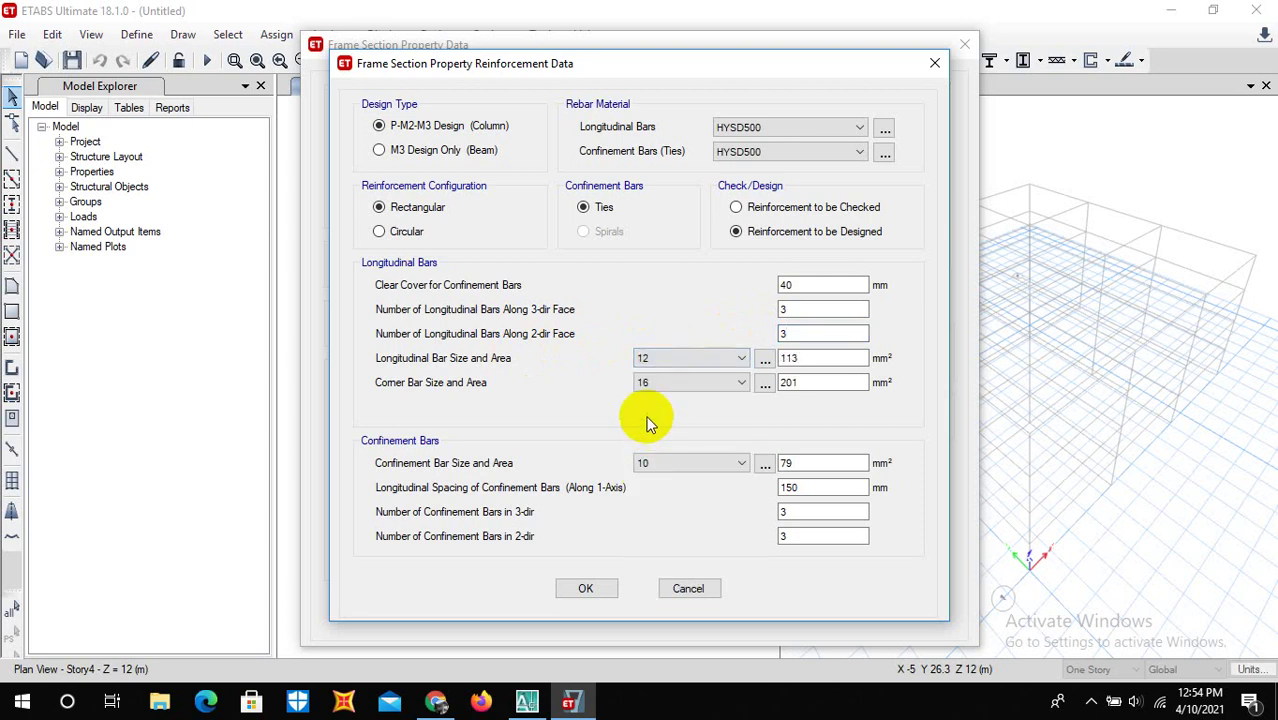
Step: Set the column's confinement bar size to 8 and save the column section
{"action": "left_click", "coordinate": [660, 470]}
{"action": "left_click", "coordinate": [650, 503]}
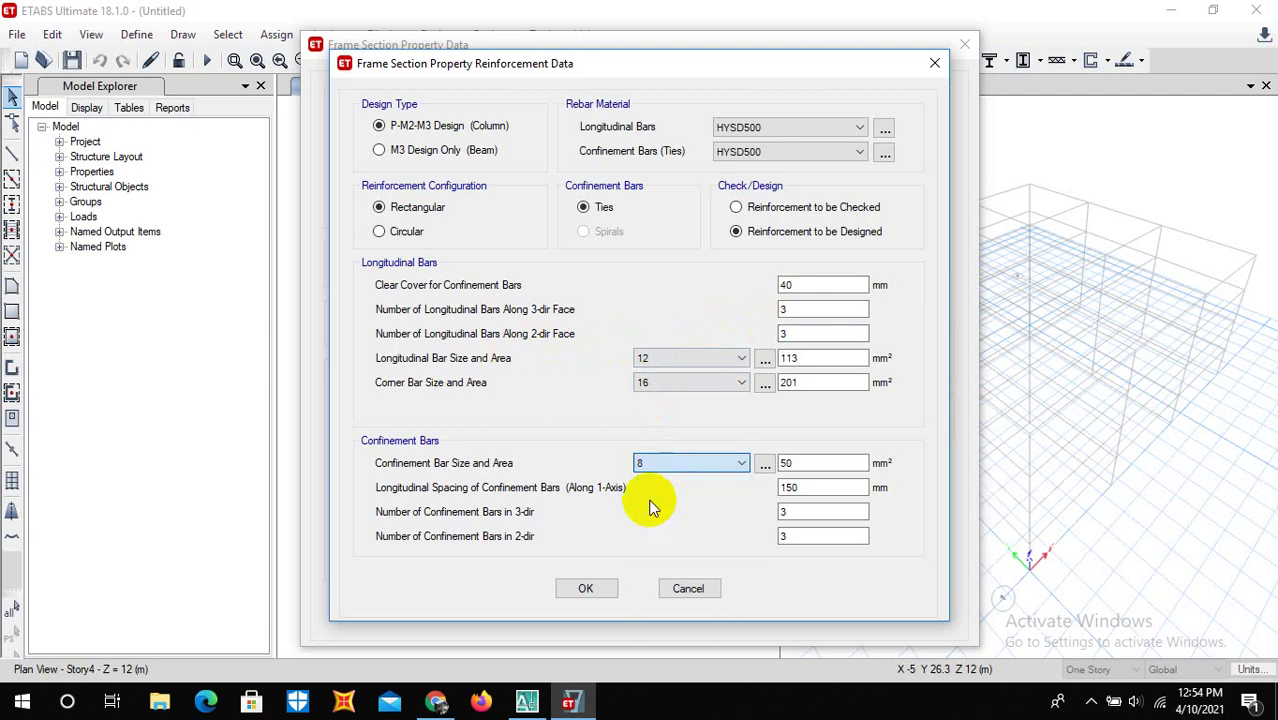
{"action": "left_click", "coordinate": [585, 589]}
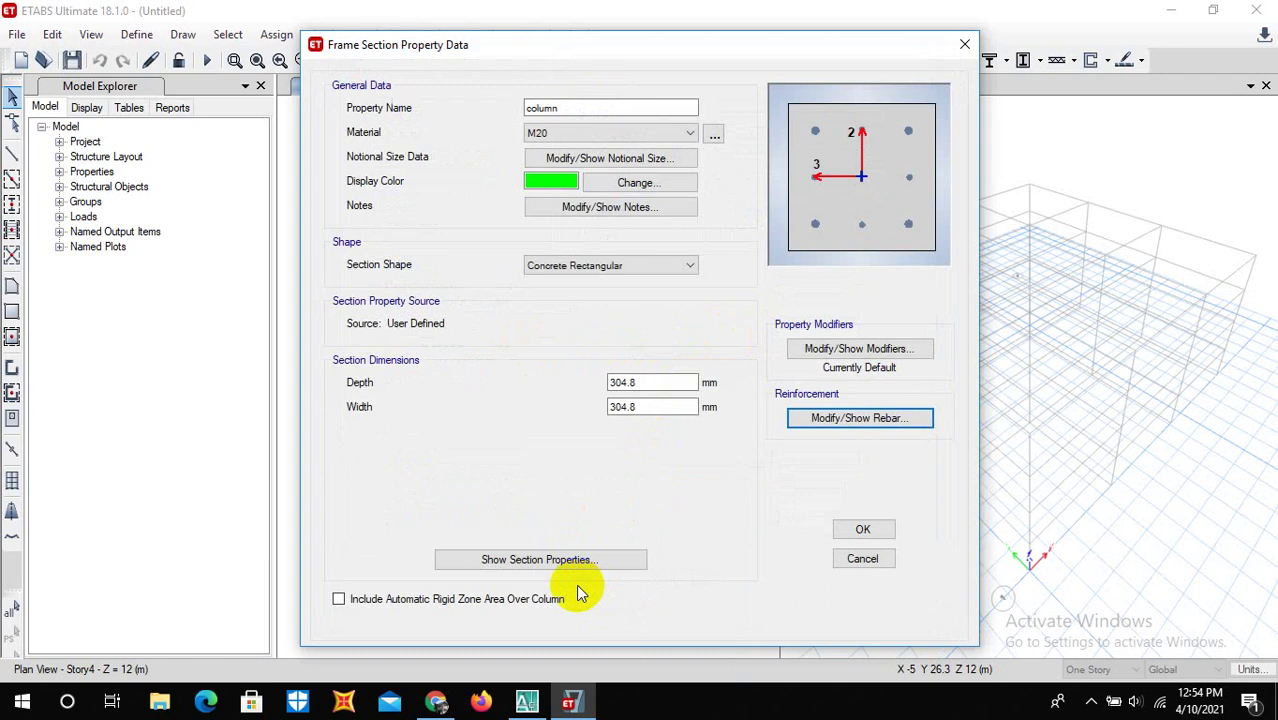
{"action": "left_click", "coordinate": [884, 536]}
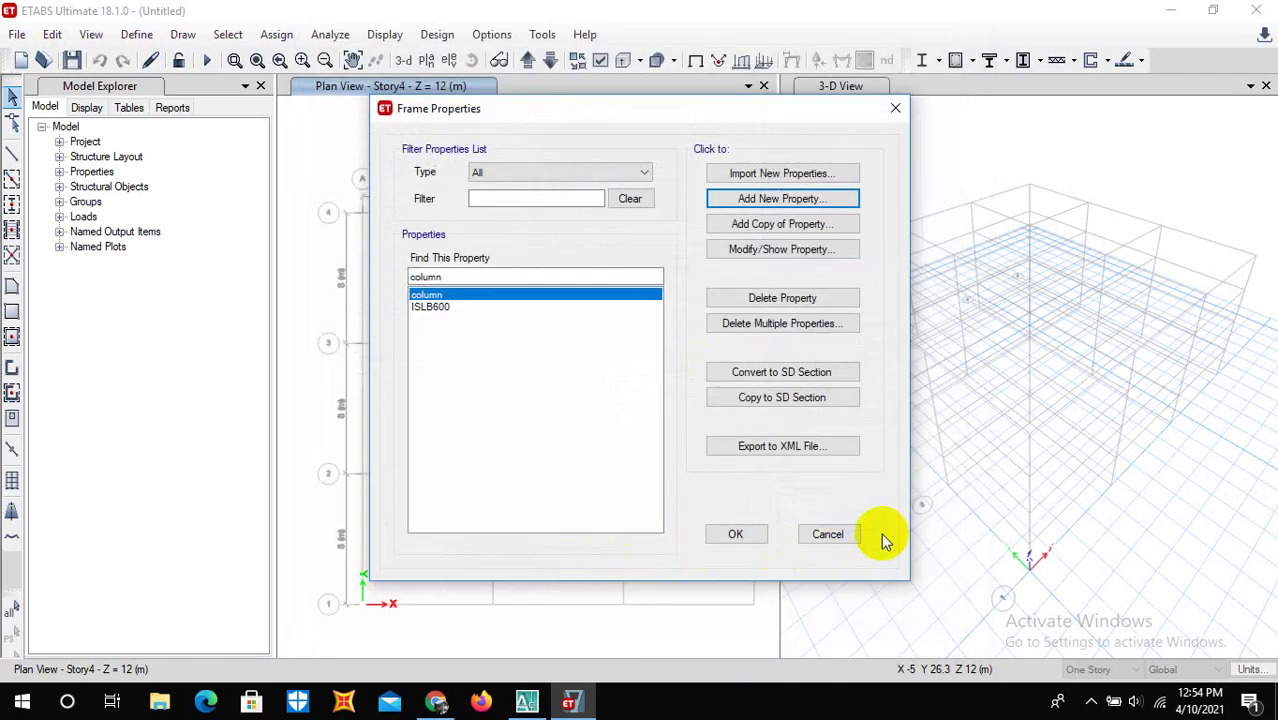
Step: Delete the ISLB600 steel section from the frame properties
{"action": "left_click", "coordinate": [472, 308]}
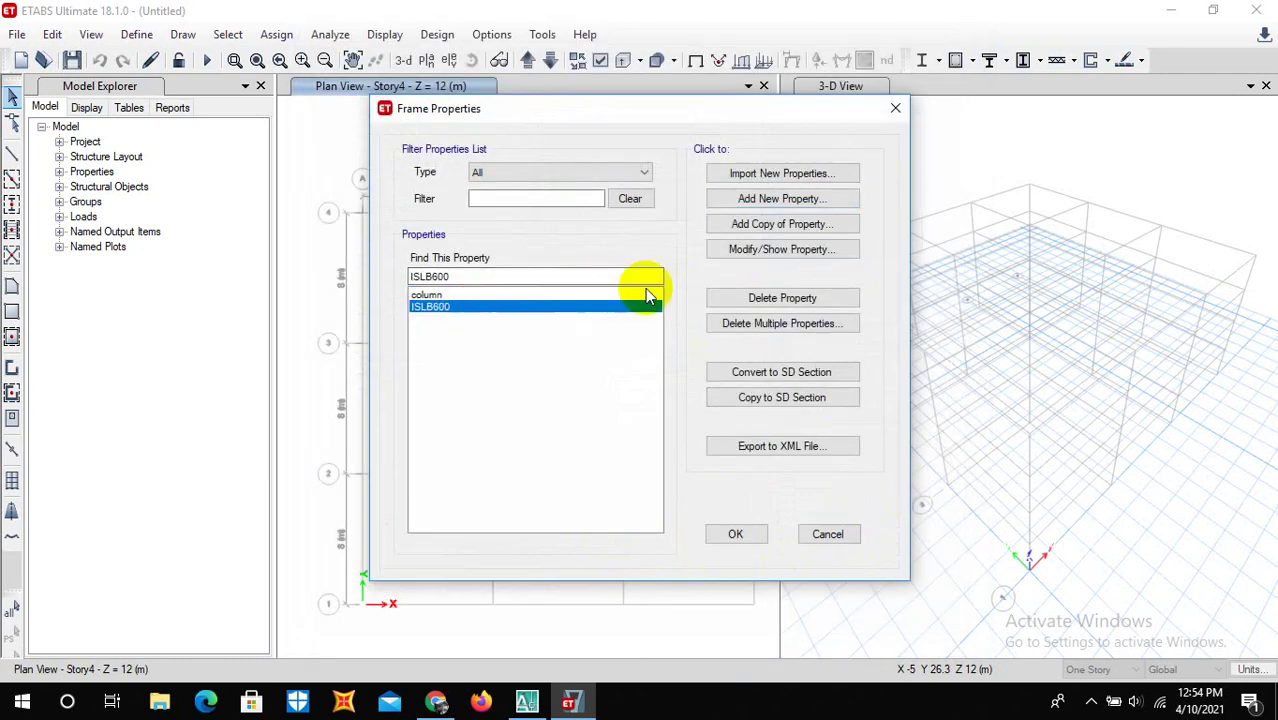
{"action": "left_click", "coordinate": [772, 298]}
{"action": "left_click", "coordinate": [704, 420]}
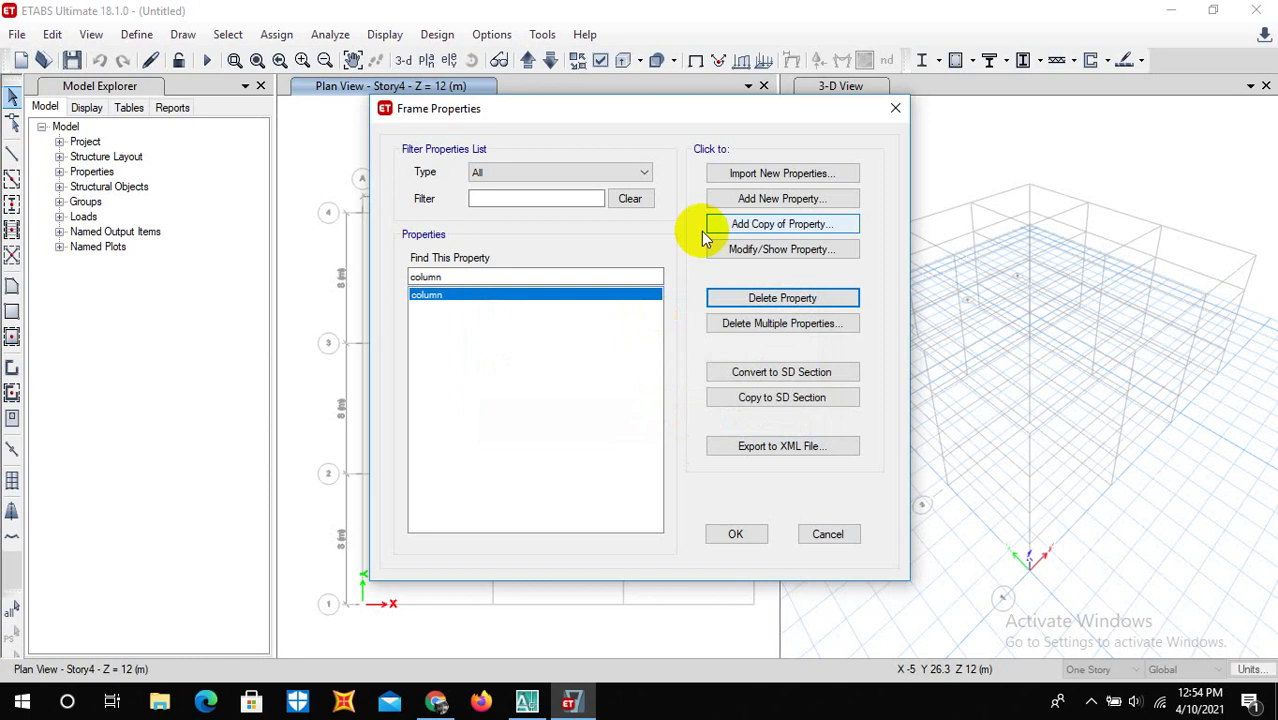
Step: Add a concrete rectangular frame section named "tie beam" with M20 as its material
{"action": "left_click", "coordinate": [765, 200]}
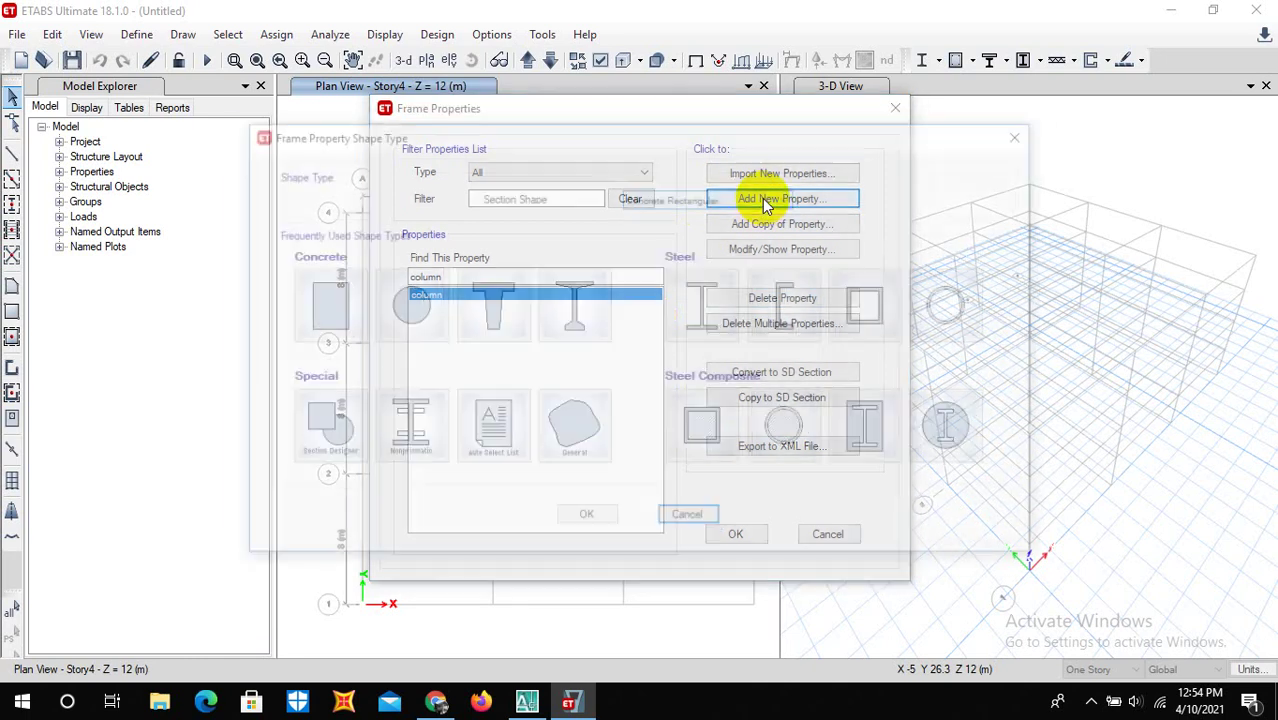
{"action": "left_click", "coordinate": [322, 300]}
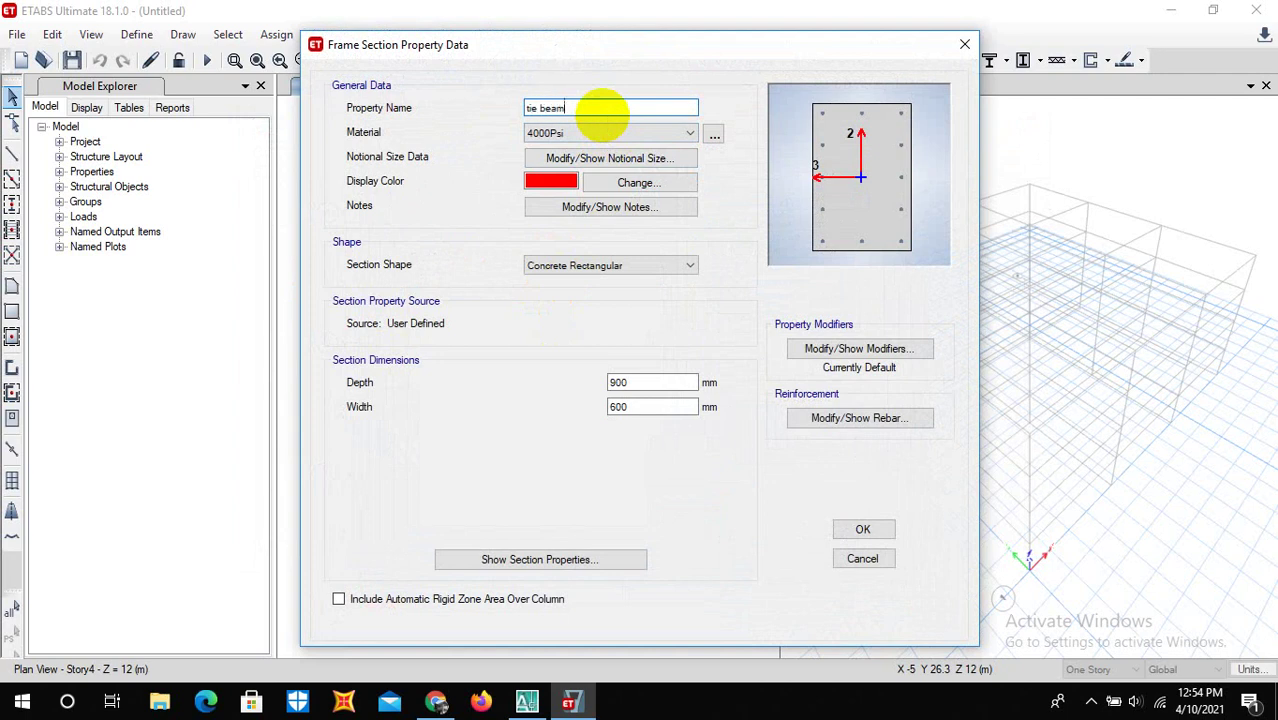
{"action": "left_click", "coordinate": [594, 132]}
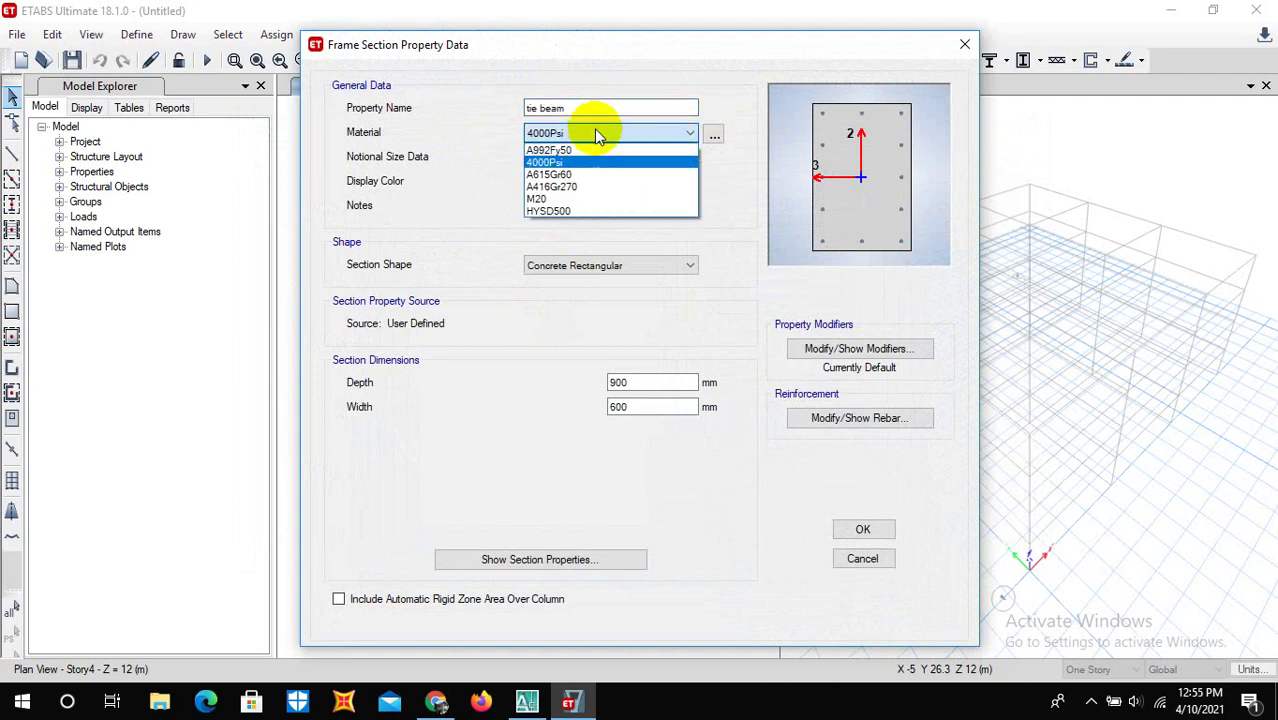
{"action": "left_click", "coordinate": [568, 195]}
Step: Set both the depth and the width of the tie beam section to 9 inches
{"action": "left_click", "coordinate": [620, 383]}
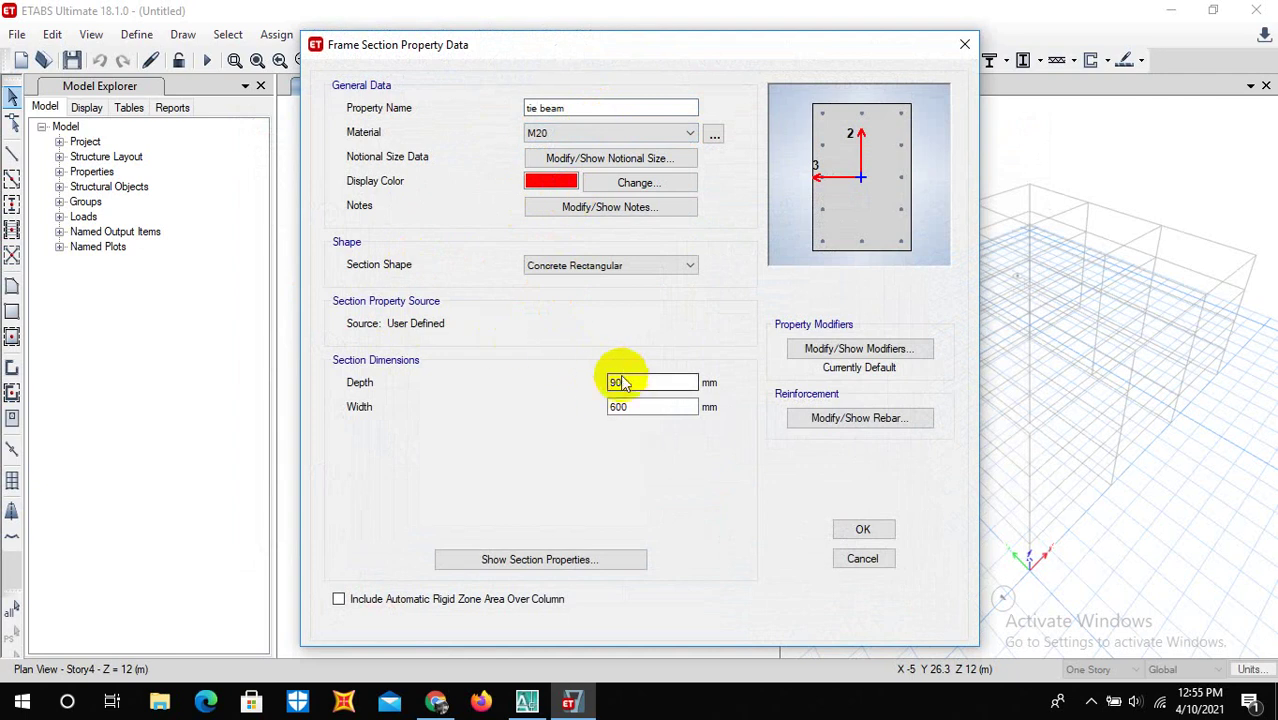
{"action": "left_click_drag", "start_coordinate": [640, 382], "coordinate": [558, 384]}
{"action": "type", "text": "9\""}
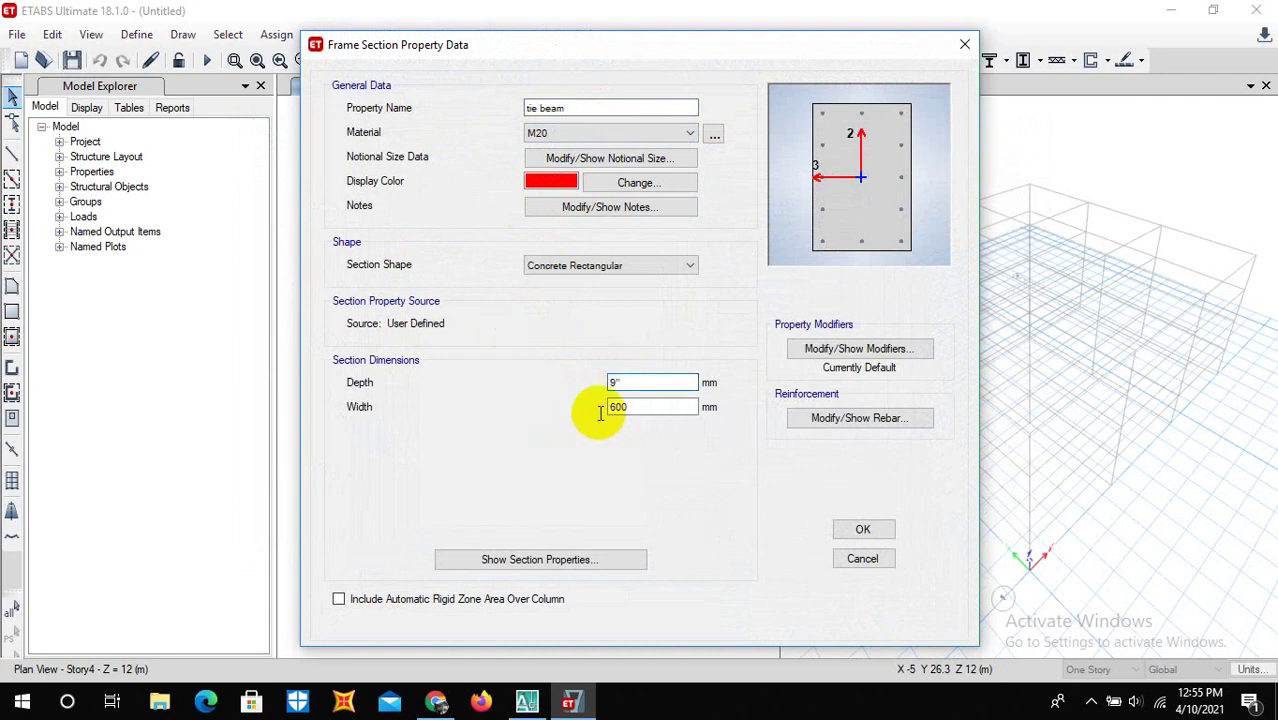
{"action": "left_click_drag", "start_coordinate": [633, 405], "coordinate": [551, 400]}
{"action": "type", "text": "9"}
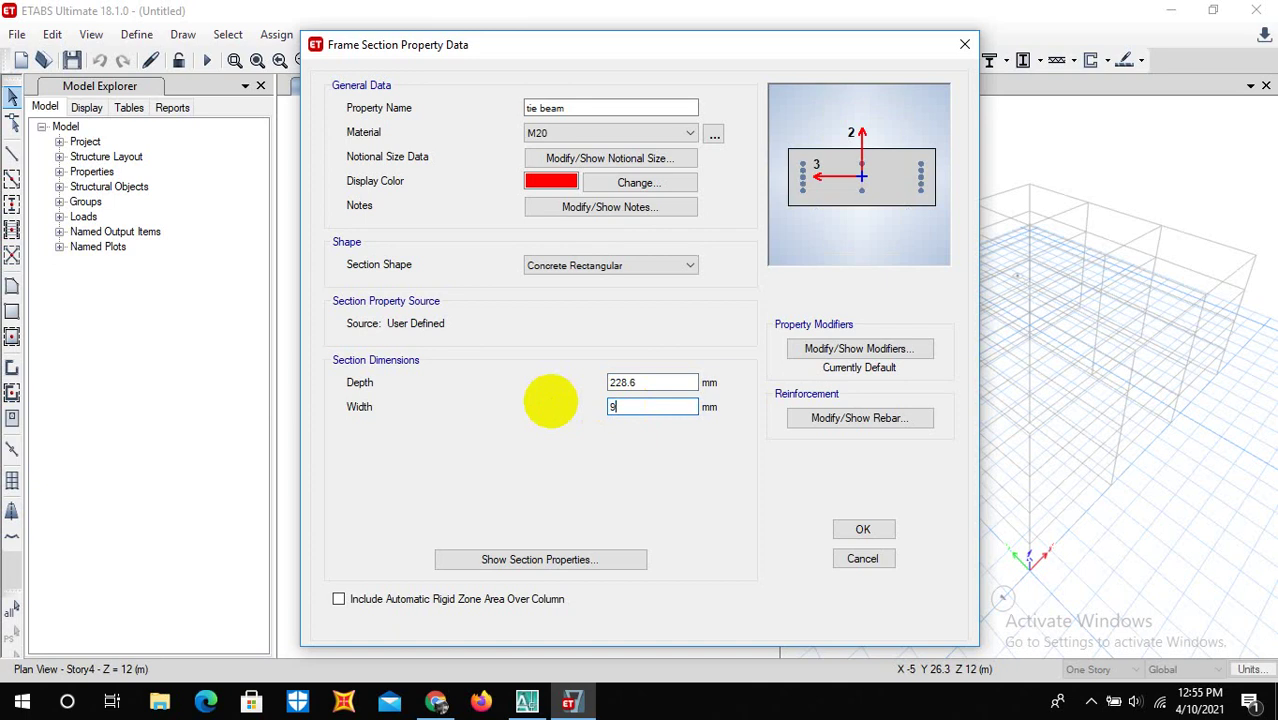
{"action": "type", "text": "\""}
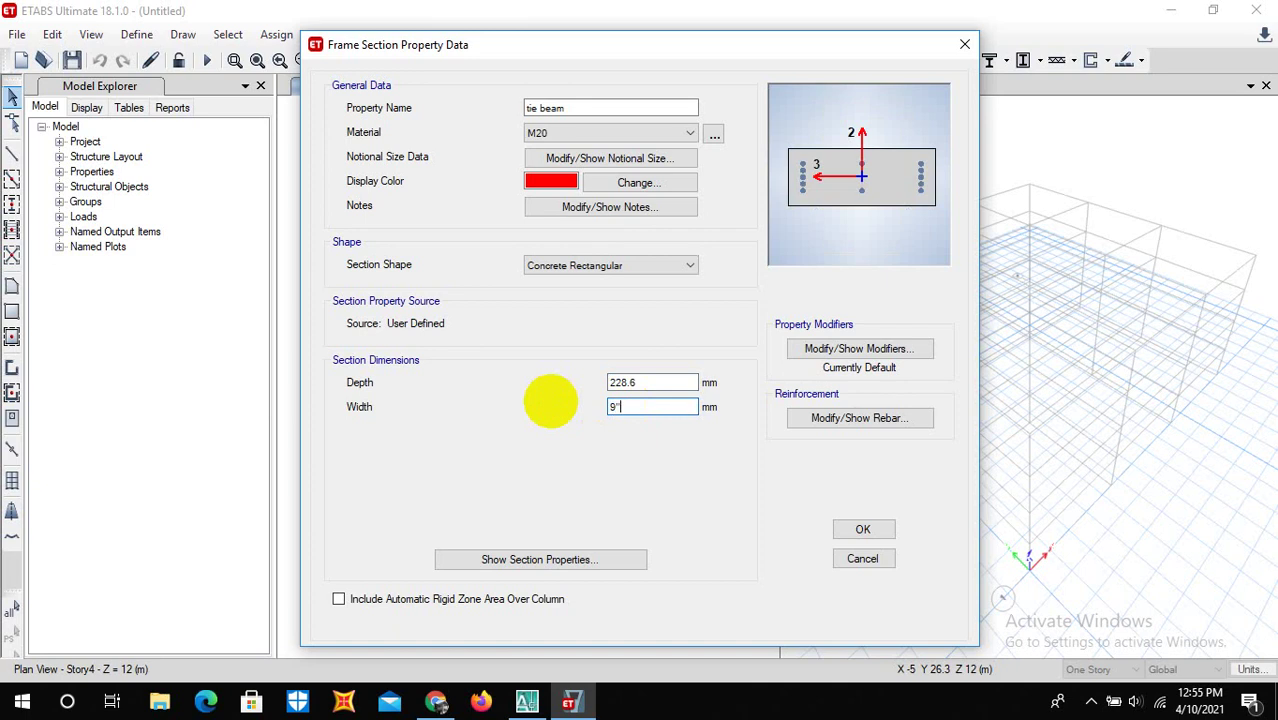
Step: Set the tie beam's reinforcement to M3 Design Only (Beam) with HYSD500 for the longitudinal bars and ties
{"action": "left_click", "coordinate": [845, 420]}
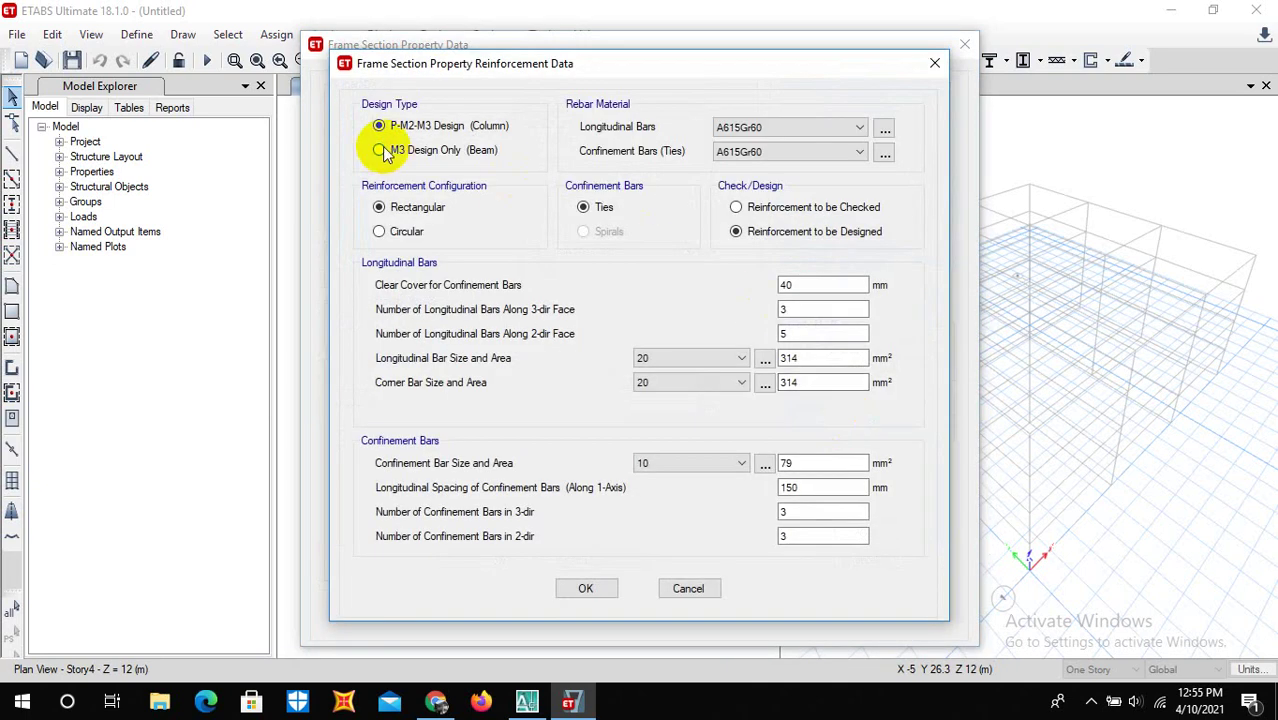
{"action": "left_click", "coordinate": [381, 150]}
{"action": "left_click", "coordinate": [785, 128]}
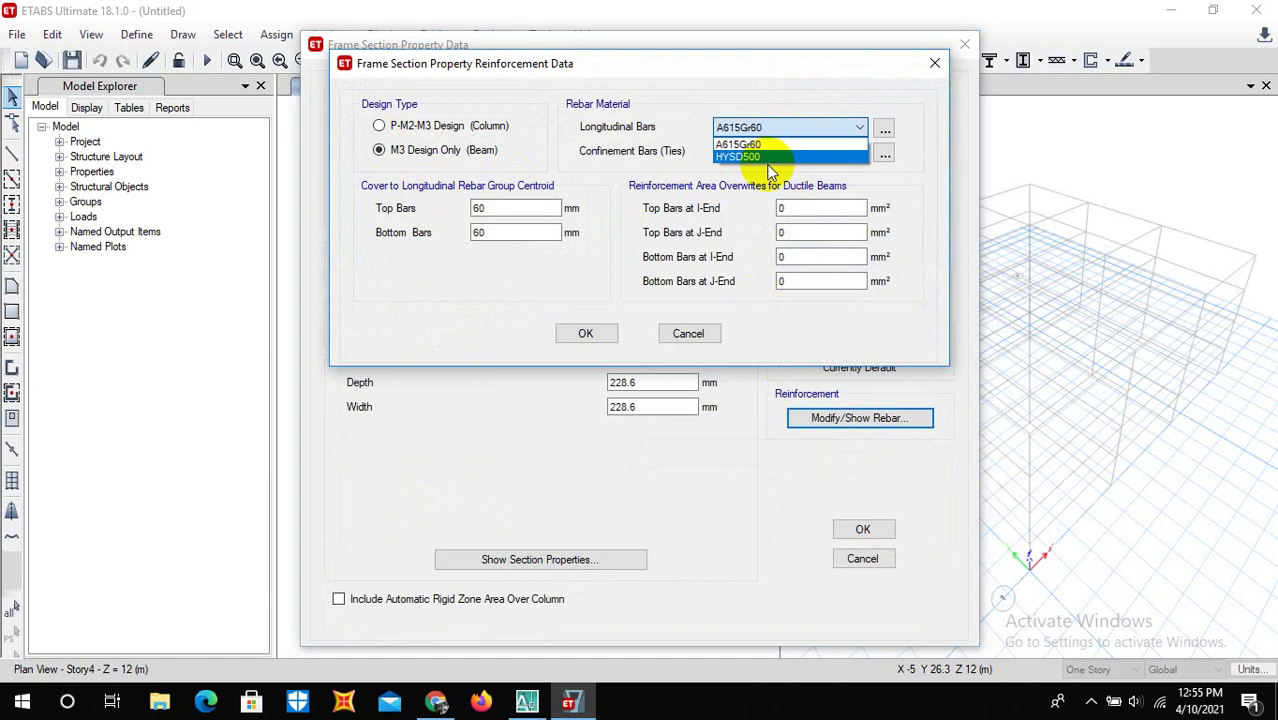
{"action": "left_click", "coordinate": [768, 158]}
{"action": "left_click", "coordinate": [765, 152]}
{"action": "left_click", "coordinate": [765, 177]}
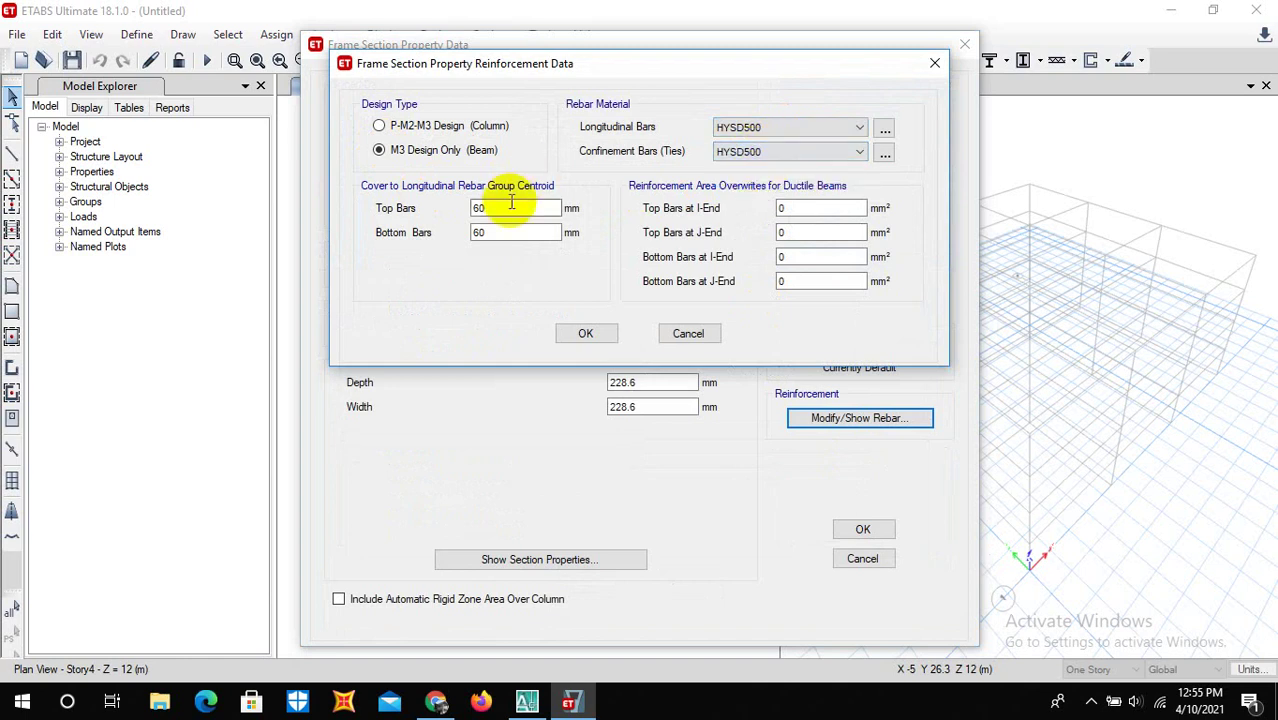
Step: Set the tie beam's rebar cover to 32.5 mm for the top and bottom bars and save the section
{"action": "left_click_drag", "start_coordinate": [511, 205], "coordinate": [436, 212]}
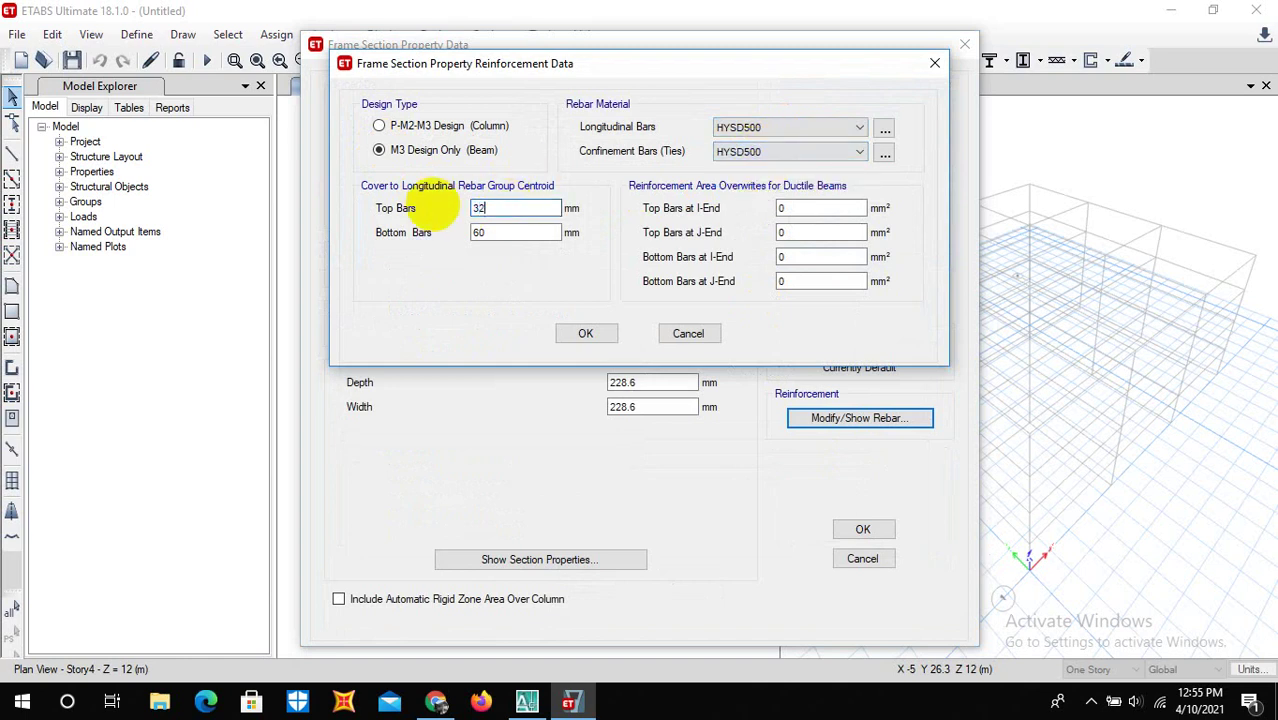
{"action": "left_click_drag", "start_coordinate": [486, 232], "coordinate": [393, 235]}
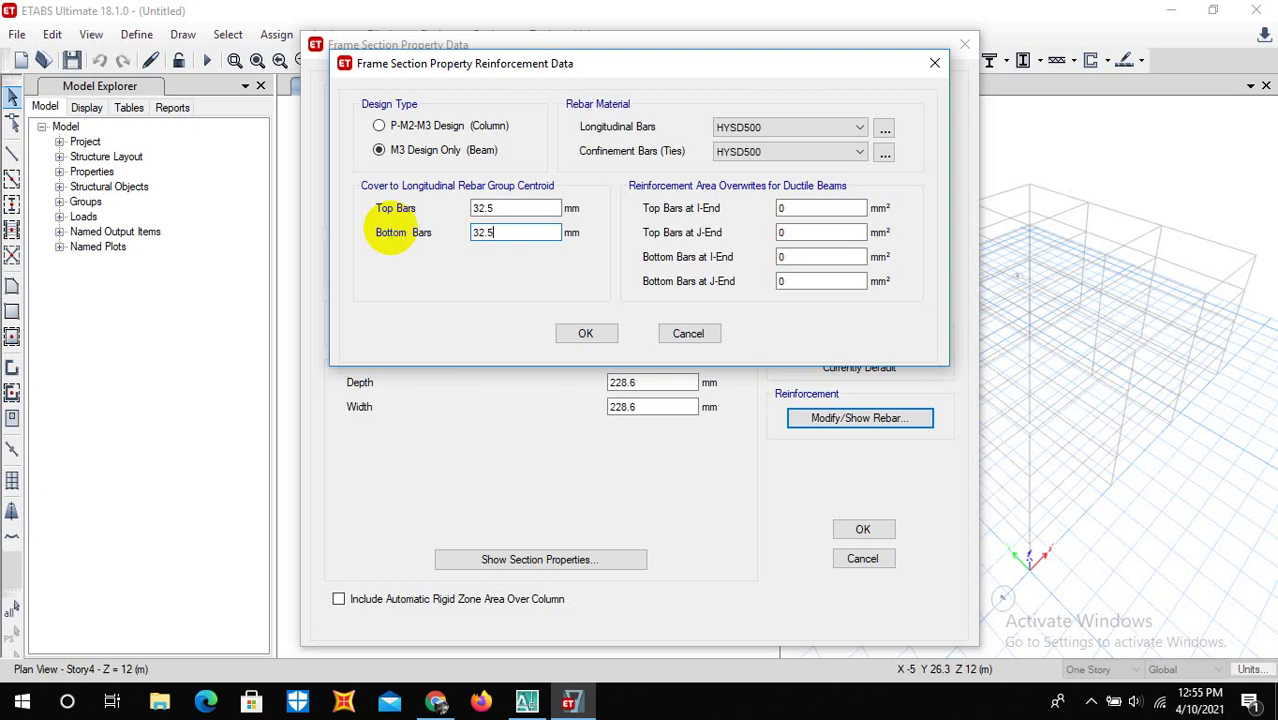
{"action": "left_click", "coordinate": [599, 333]}
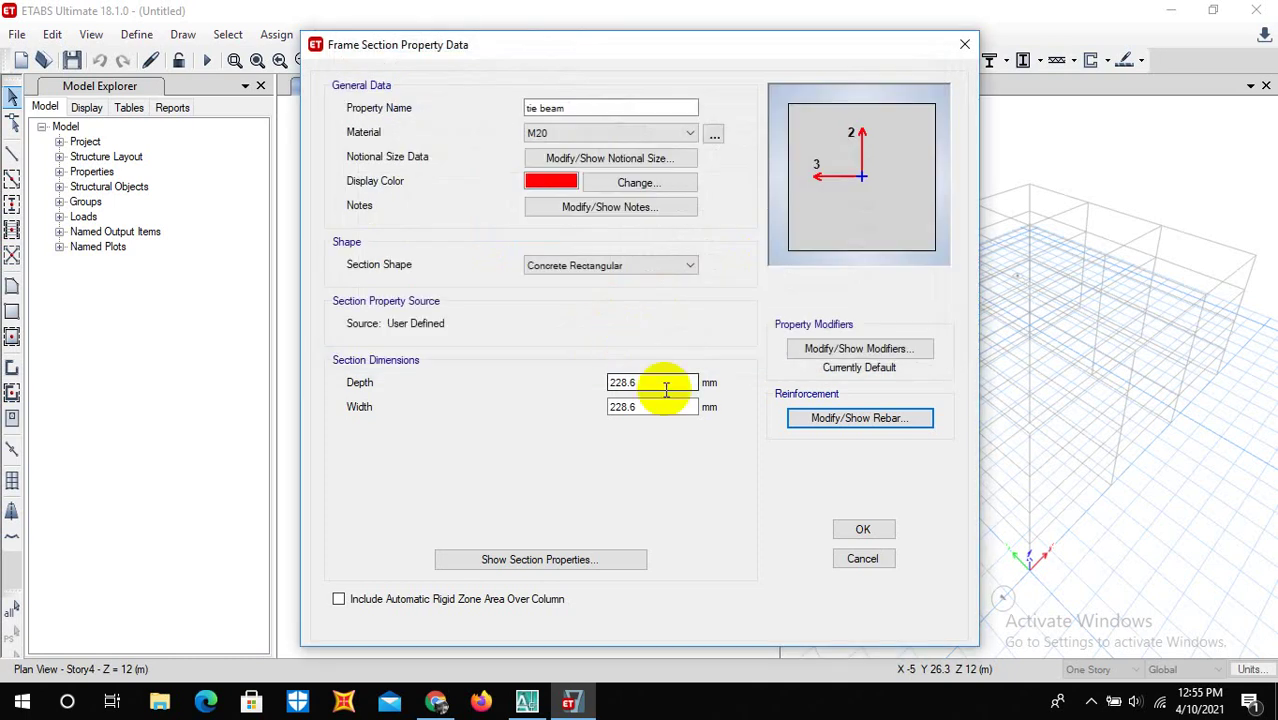
{"action": "left_click", "coordinate": [848, 530]}
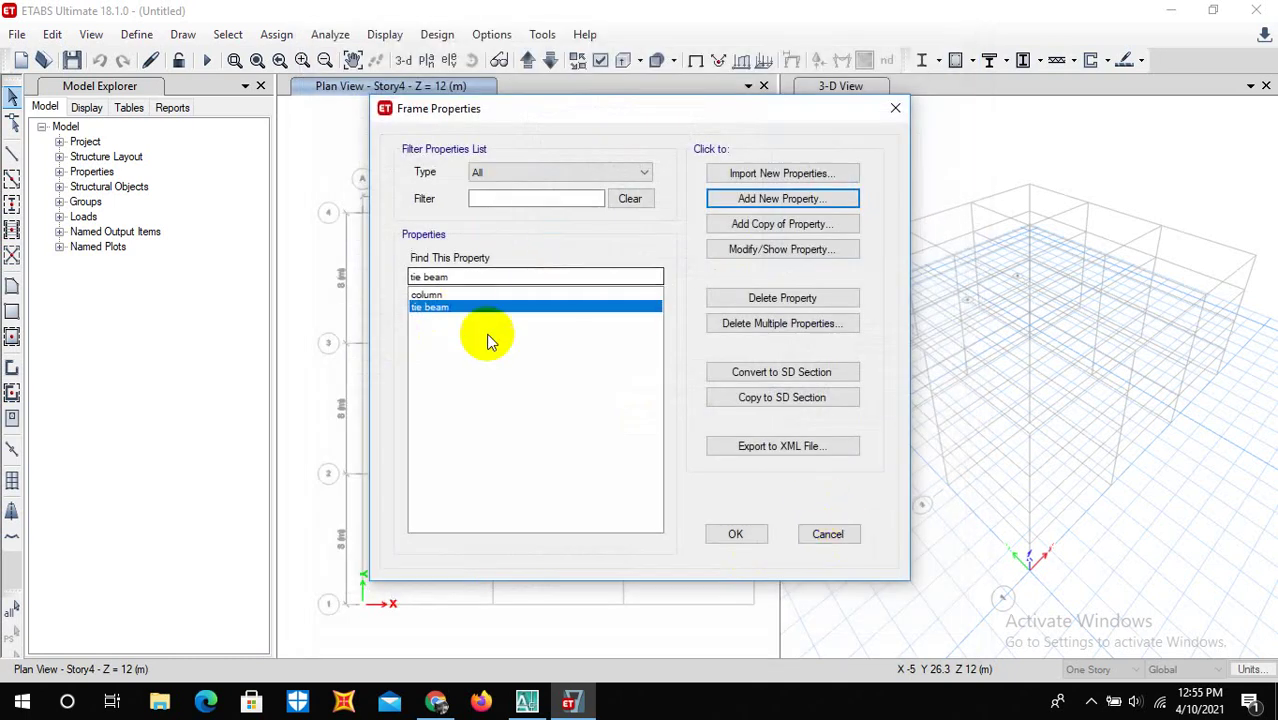
Step: Add another concrete rectangular frame section named "beam"
{"action": "left_click", "coordinate": [778, 198]}
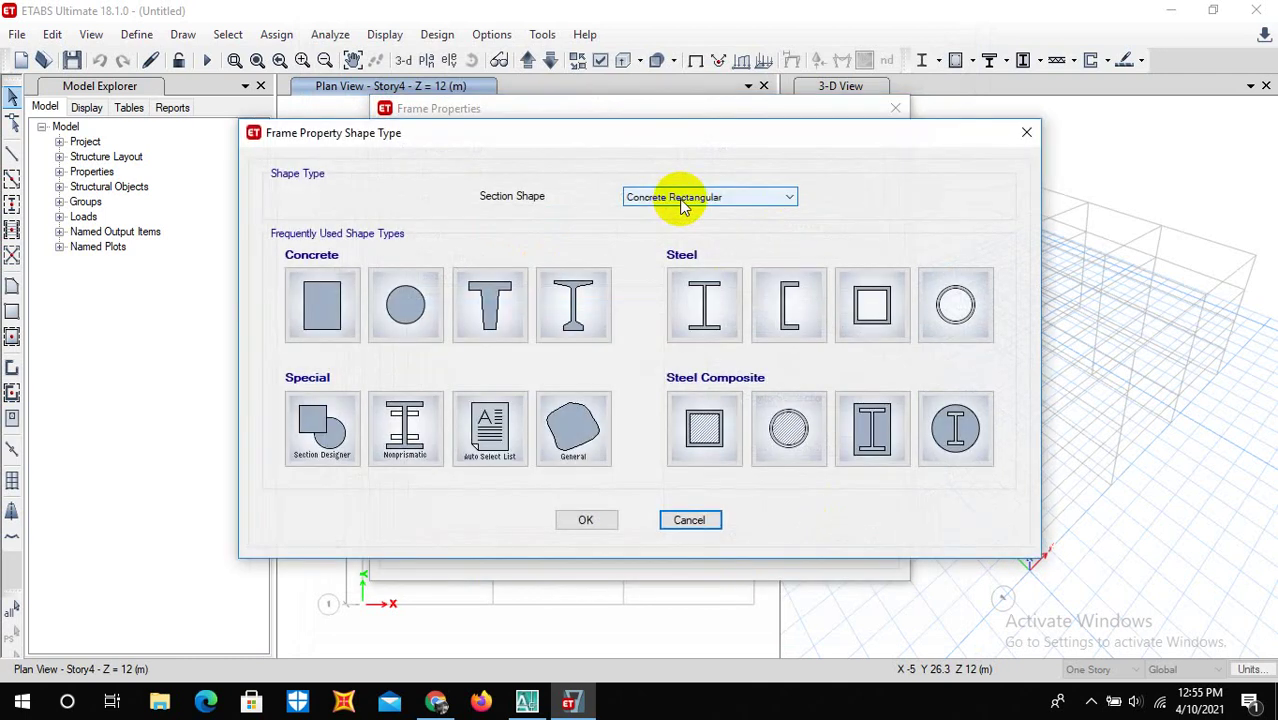
{"action": "left_click", "coordinate": [321, 305]}
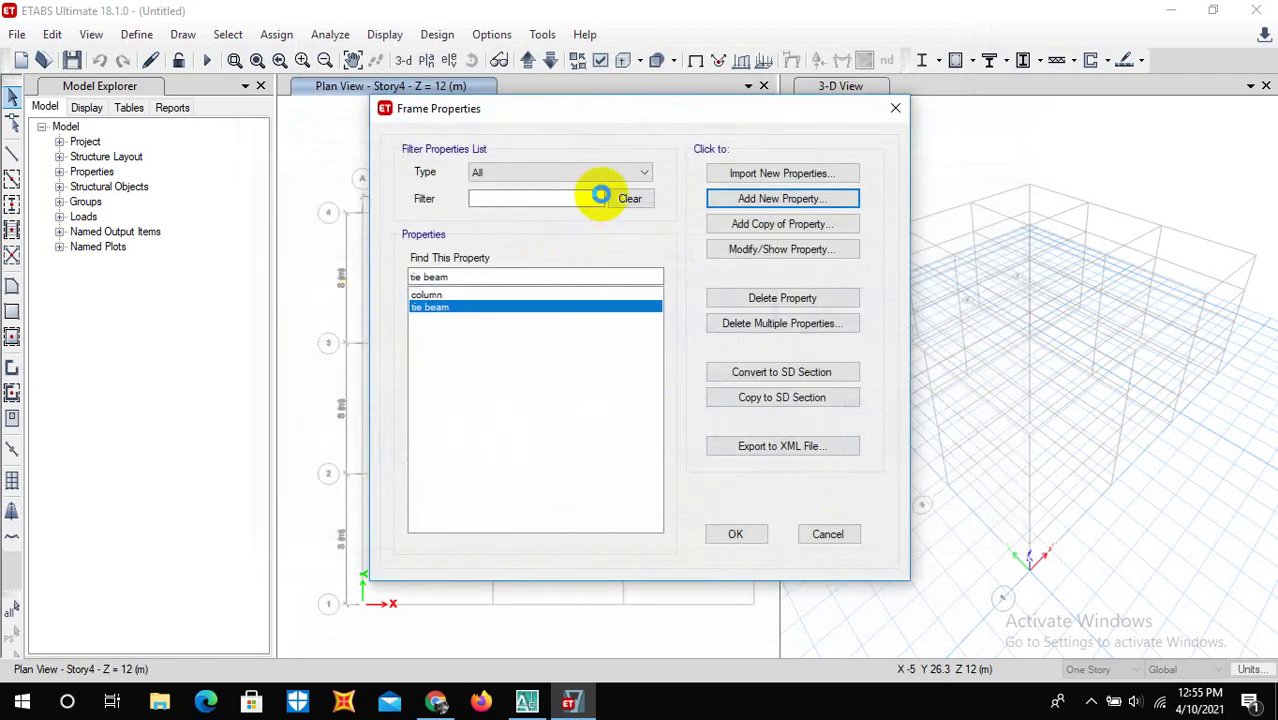
{"action": "type", "text": "beam"}
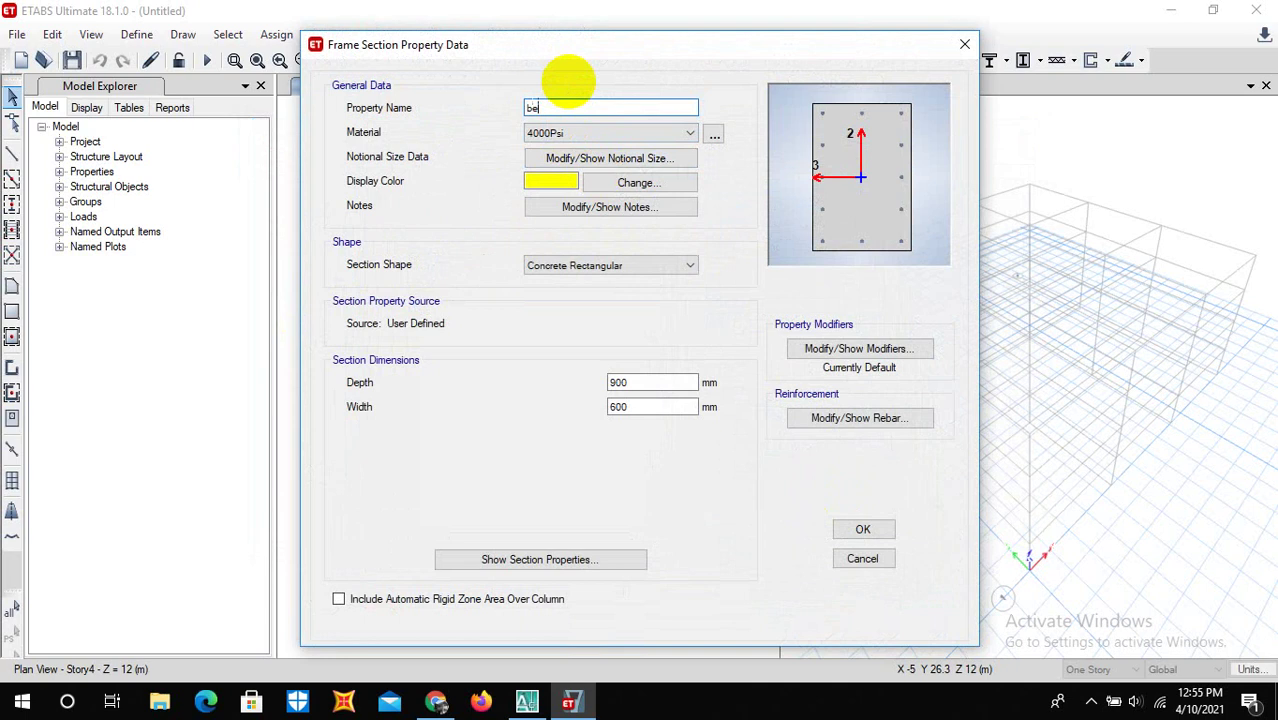
Step: Set the beam section's depth to 14 inches and its width to 9 inches
{"action": "double_click", "coordinate": [636, 382]}
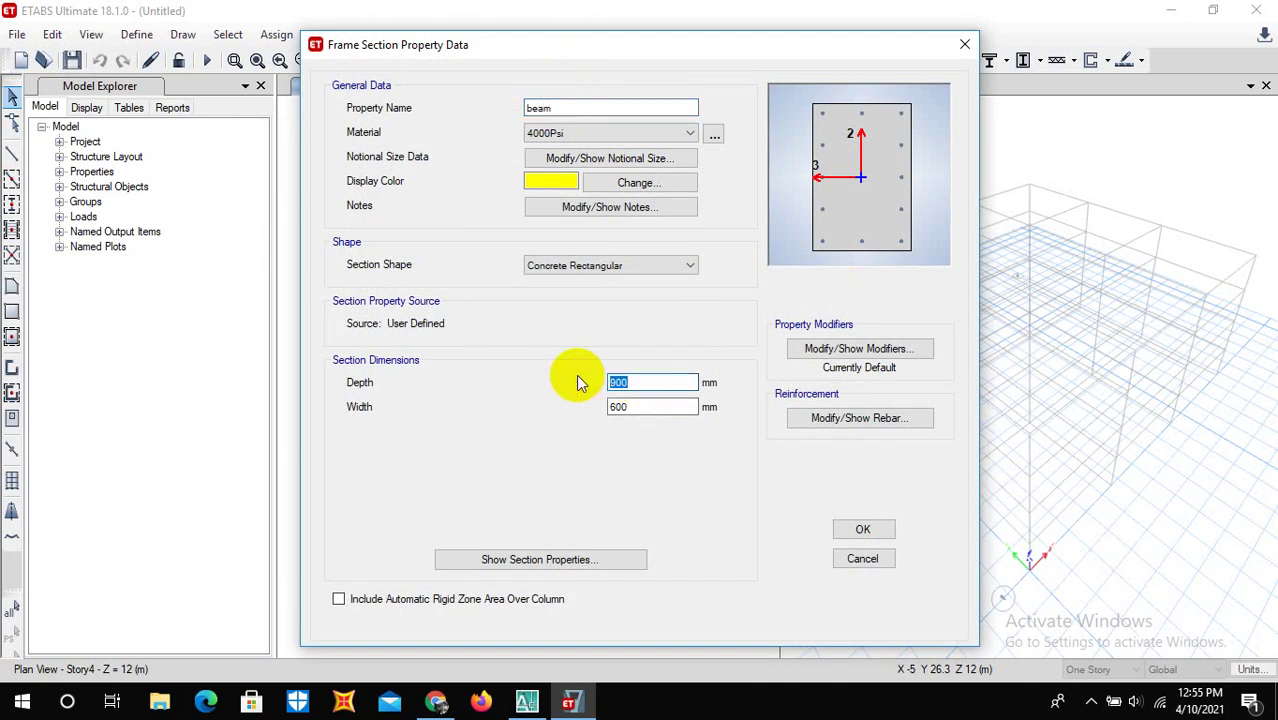
{"action": "type", "text": "14\""}
{"action": "double_click", "coordinate": [627, 406]}
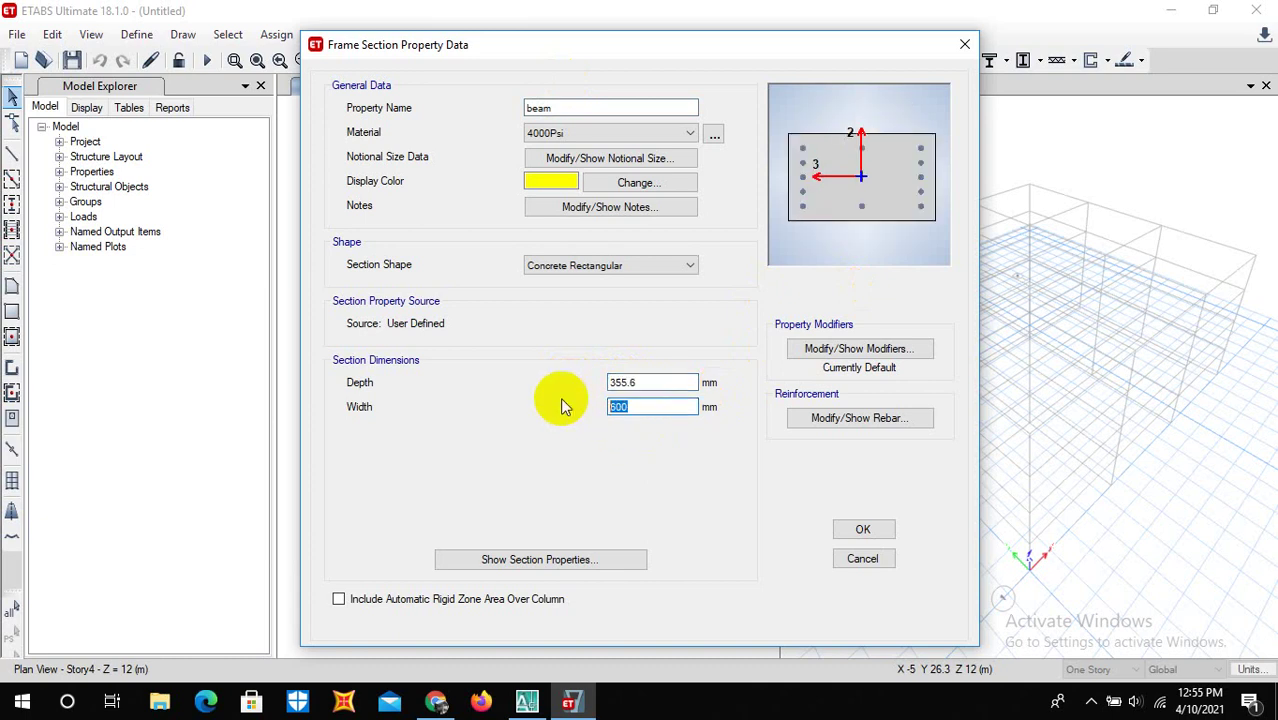
{"action": "type", "text": "9\""}
Step: Set the beam section's reinforcement to M3 Design Only (Beam) with HYSD500 for the longitudinal bars and ties
{"action": "left_click", "coordinate": [832, 419]}
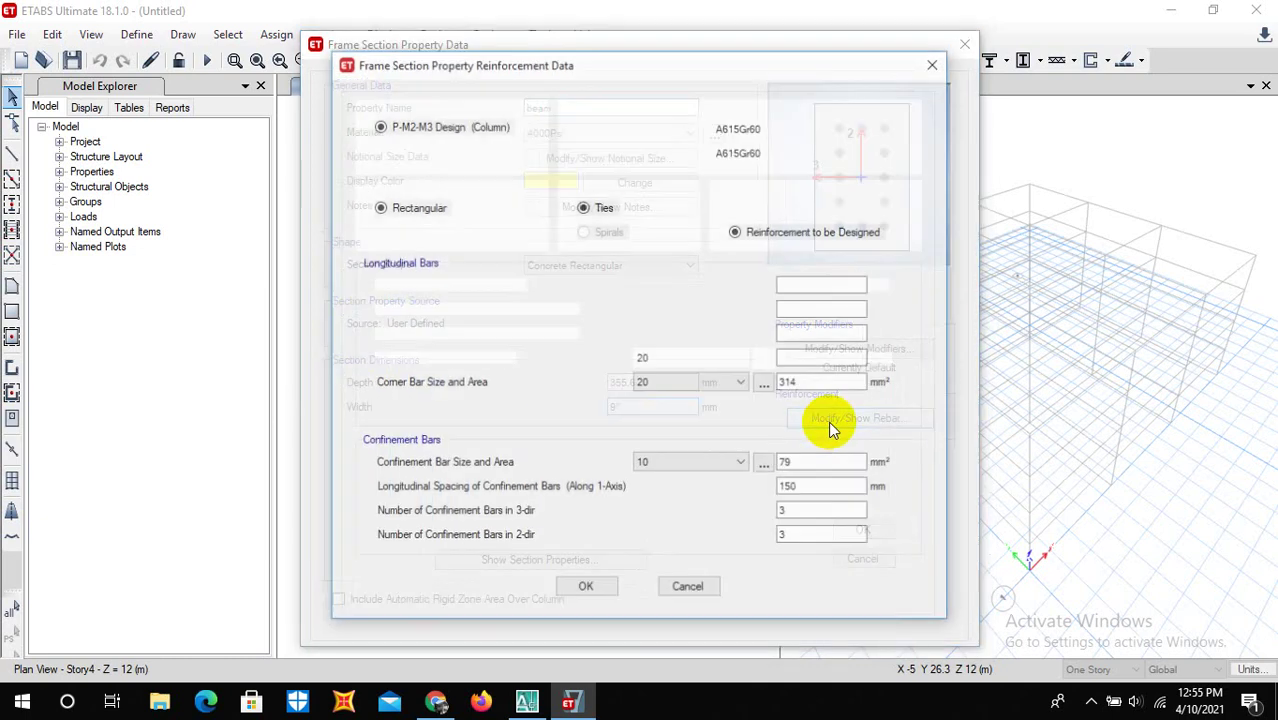
{"action": "left_click", "coordinate": [378, 150]}
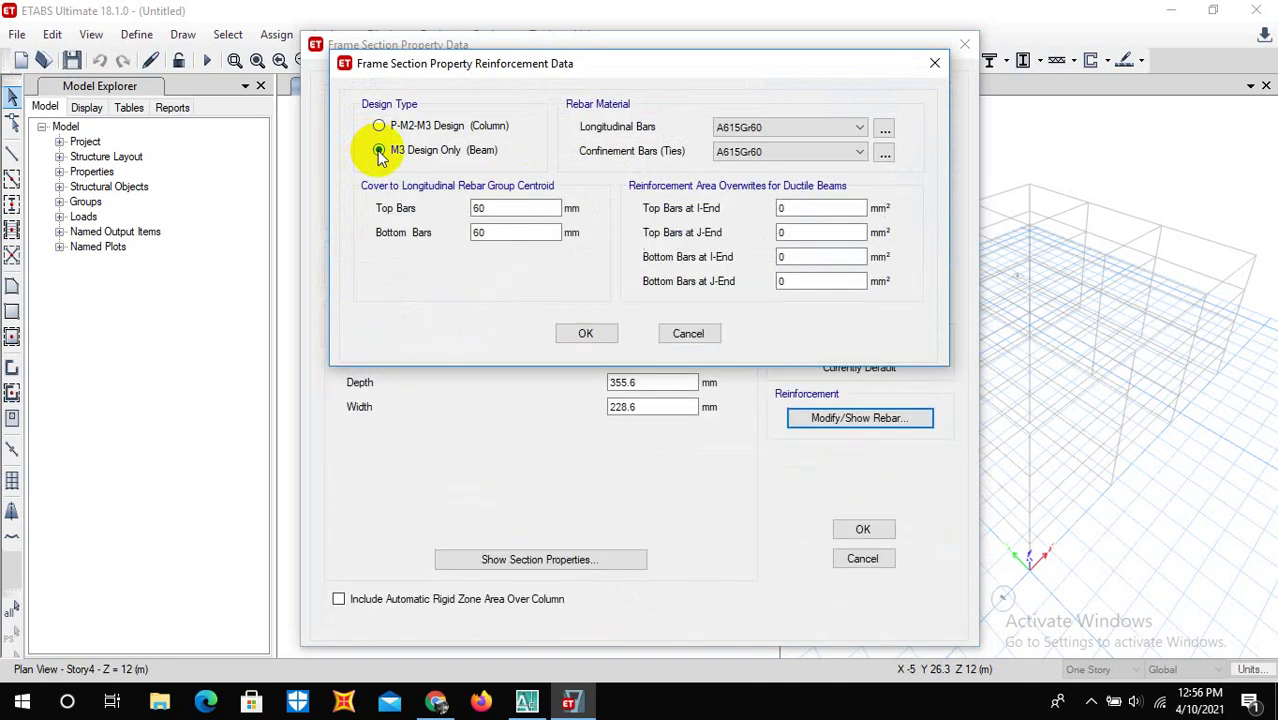
{"action": "left_click", "coordinate": [799, 128]}
{"action": "left_click", "coordinate": [745, 157]}
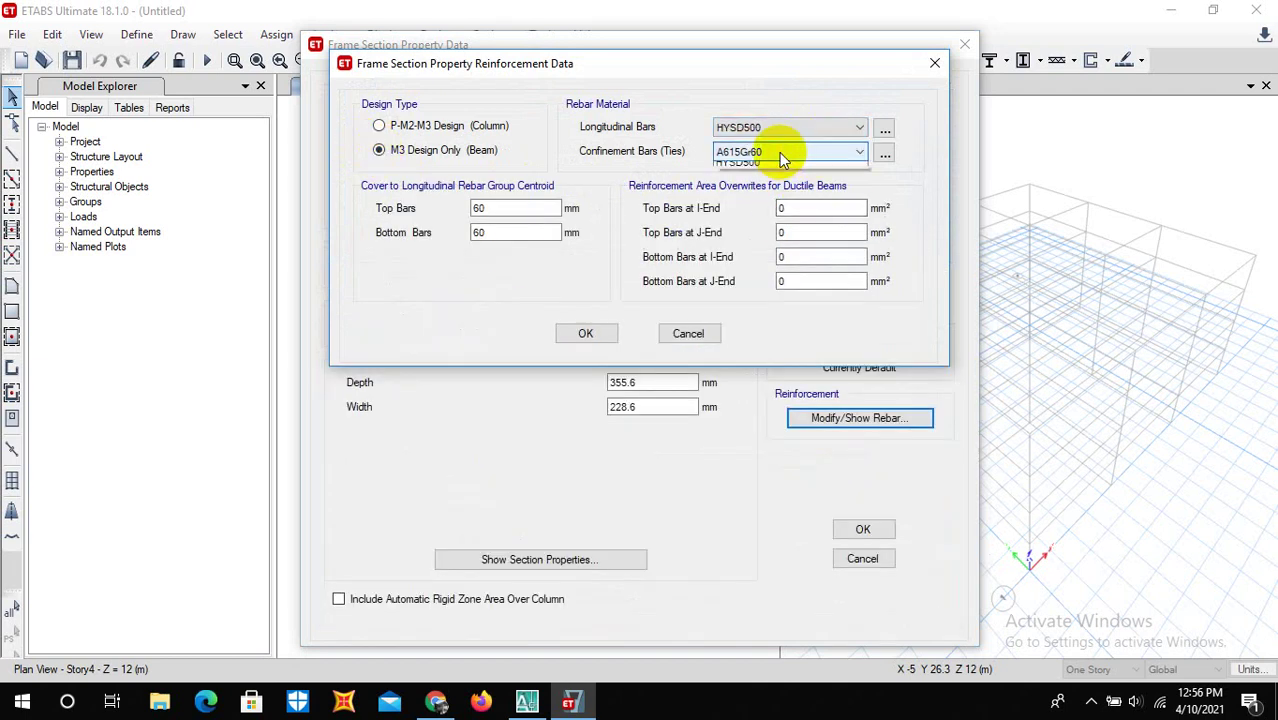
{"action": "left_click", "coordinate": [779, 152]}
{"action": "left_click", "coordinate": [758, 181]}
Step: Set the beam's rebar cover to 32.5 mm for the top and bottom bars, save the section and finish the frame section definitions
{"action": "left_click_drag", "start_coordinate": [513, 207], "coordinate": [437, 207]}
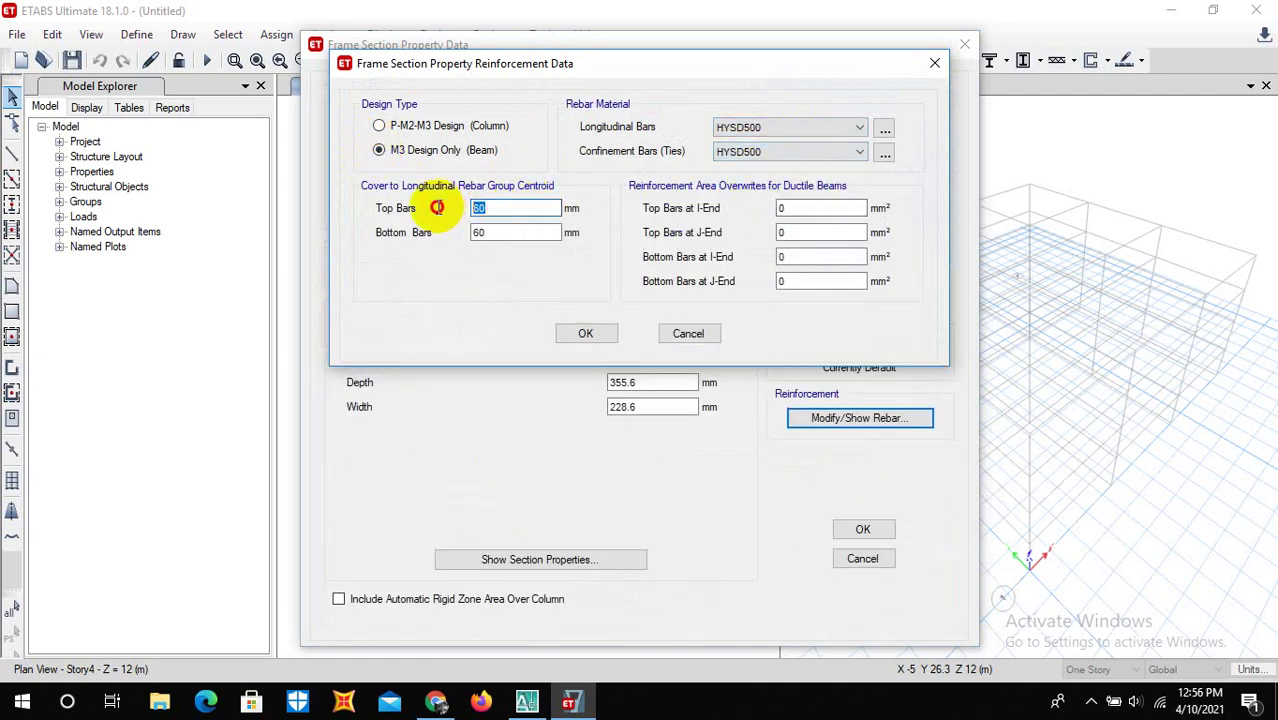
{"action": "double_click", "coordinate": [507, 231]}
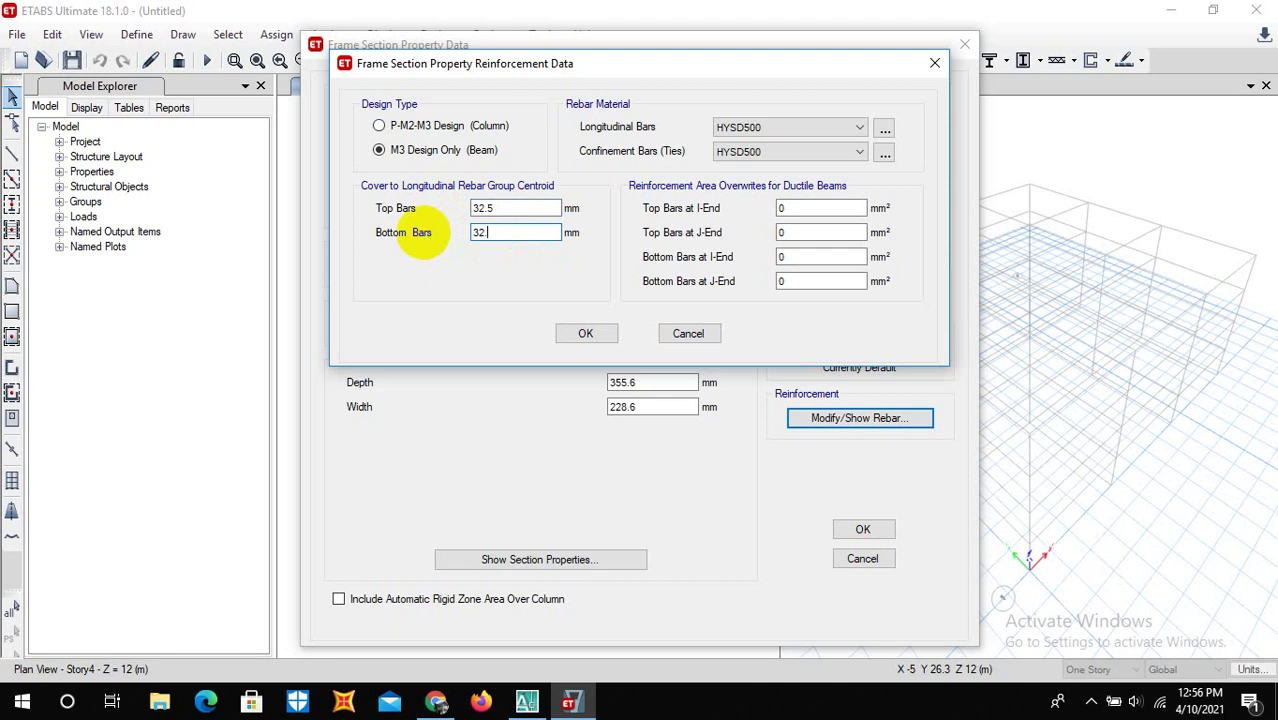
{"action": "left_click", "coordinate": [580, 331]}
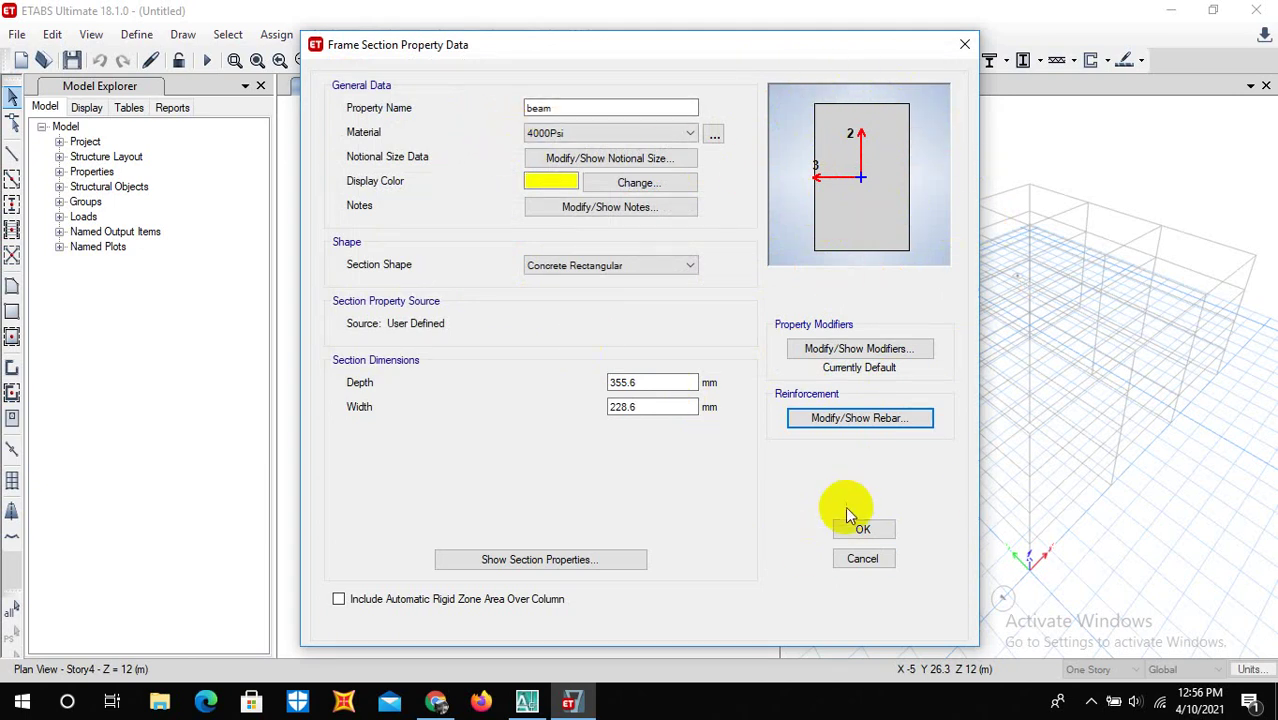
{"action": "left_click", "coordinate": [862, 529]}
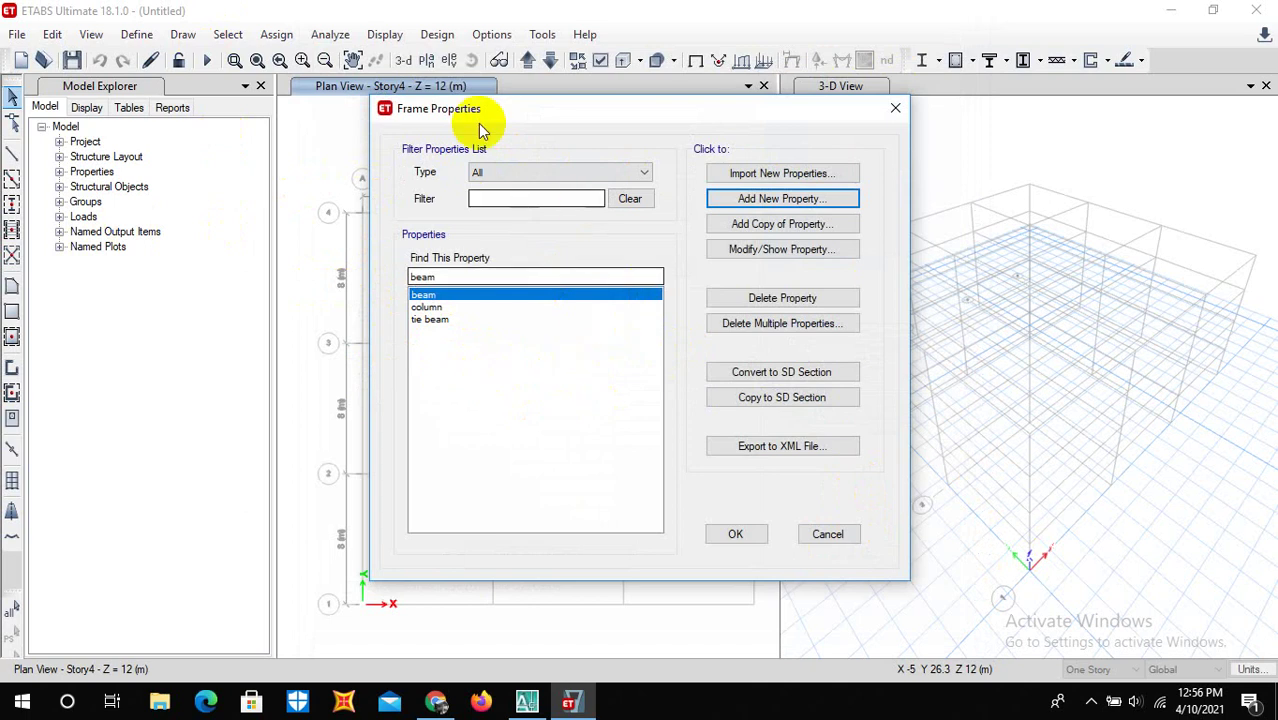
{"action": "left_click", "coordinate": [736, 535]}
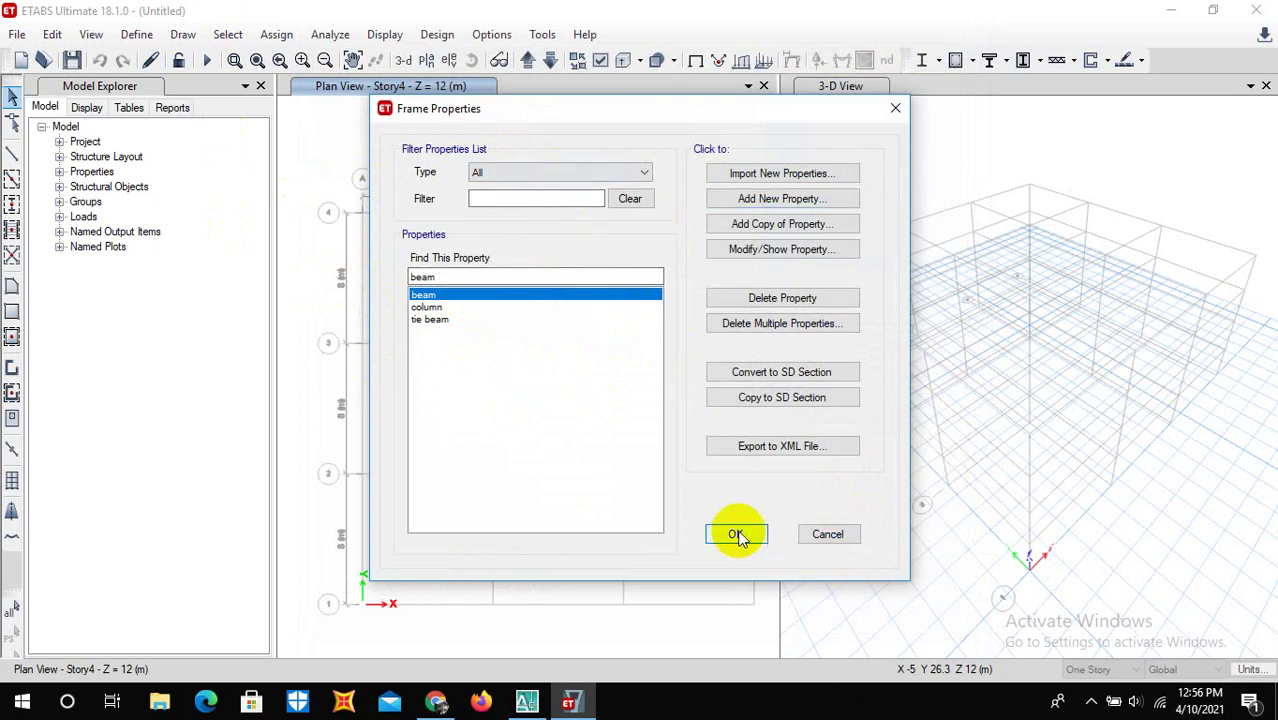
Step: Delete the Plank1 property from the slab section definitions
{"action": "left_click", "coordinate": [137, 35]}
{"action": "mouse_move", "coordinate": [177, 91]}
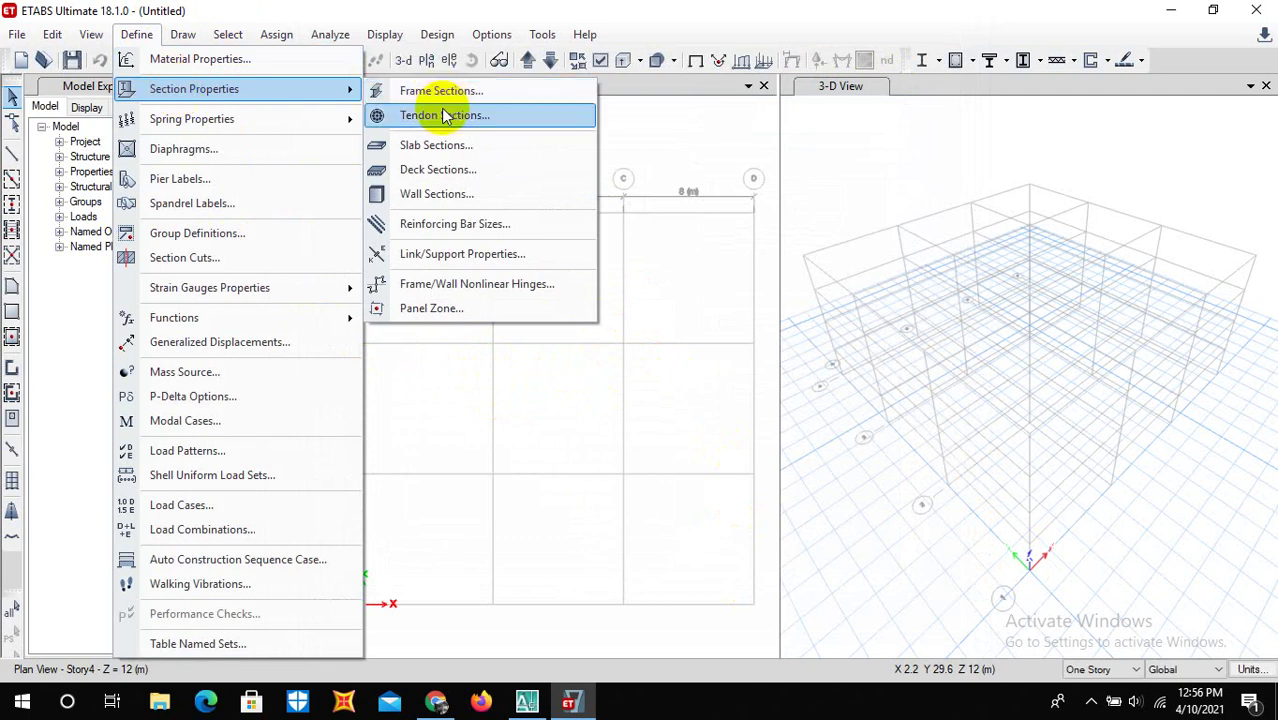
{"action": "left_click", "coordinate": [438, 147]}
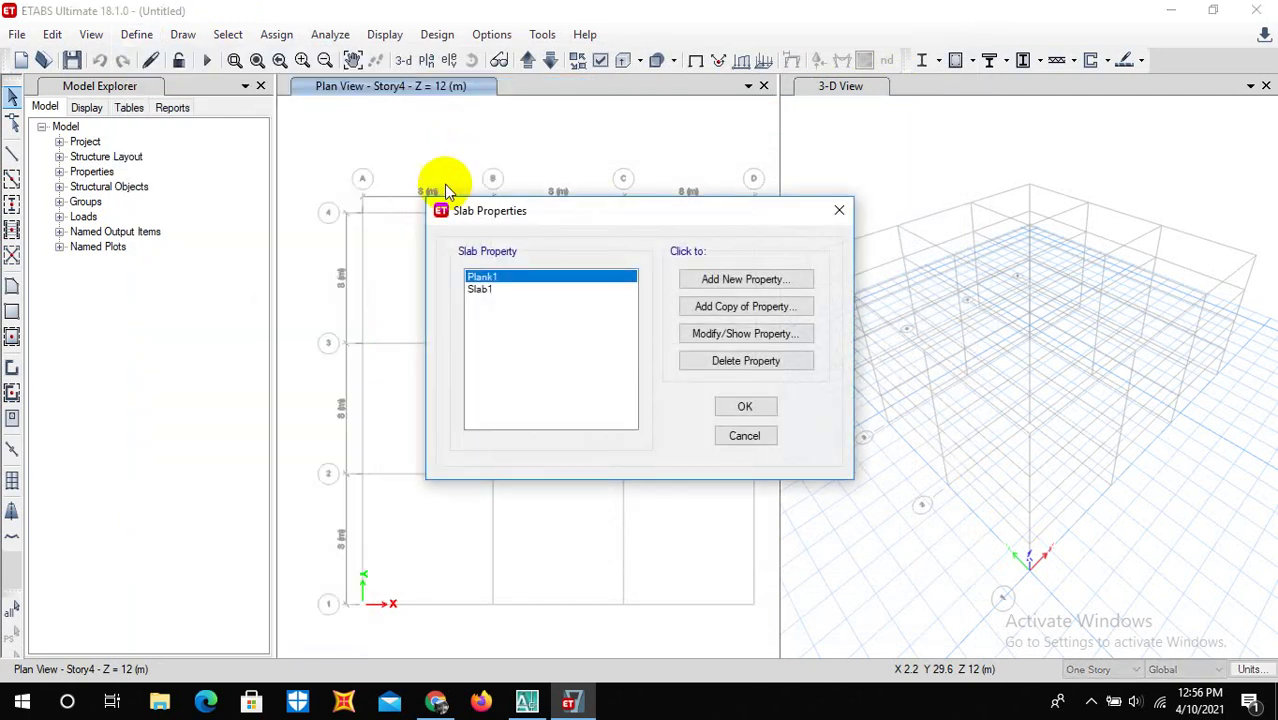
{"action": "left_click", "coordinate": [760, 362]}
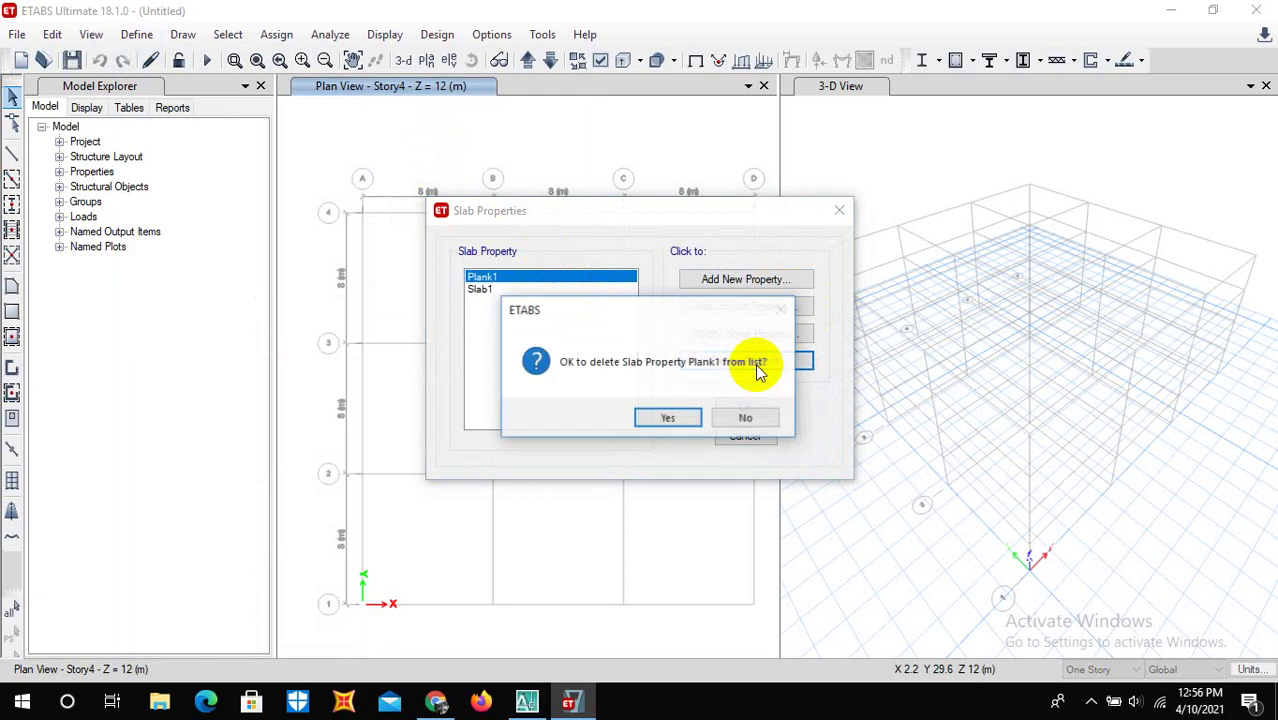
{"action": "left_click", "coordinate": [666, 417]}
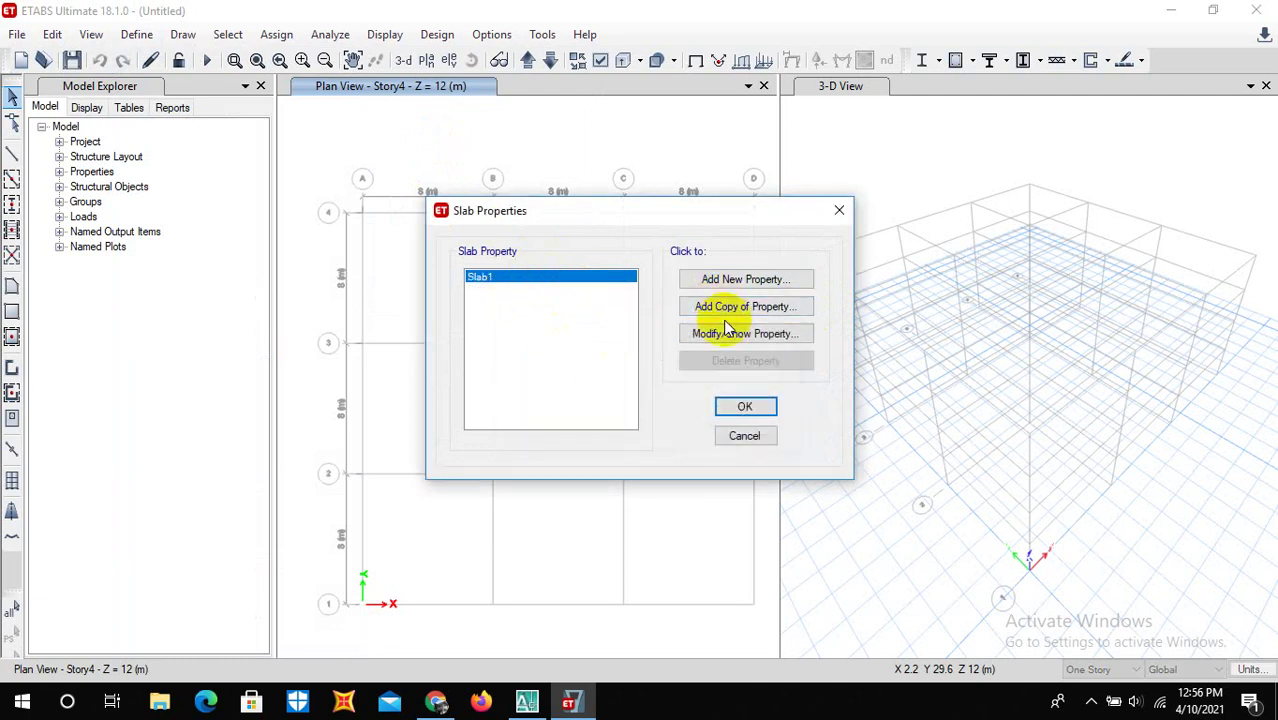
Step: Rename the Slab1 property to "Slab", assign M20 as its material, change its thickness and save the slab definitions
{"action": "left_click", "coordinate": [762, 334]}
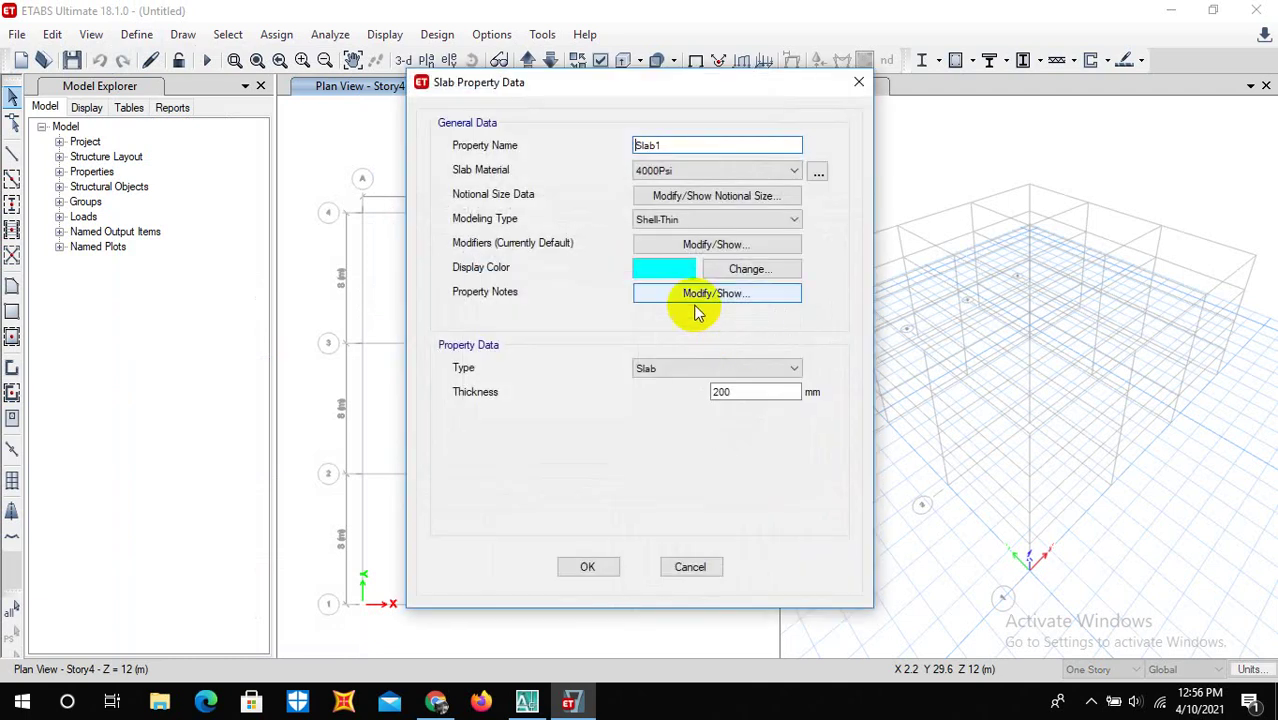
{"action": "left_click", "coordinate": [676, 170]}
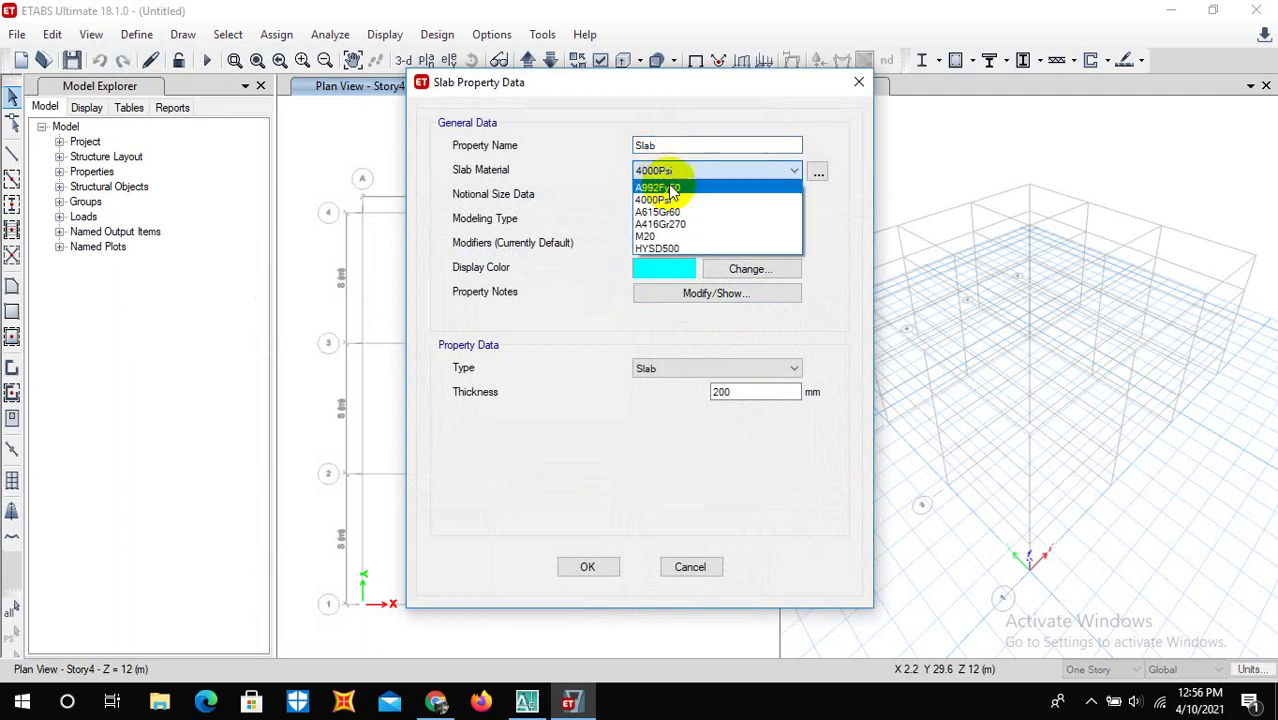
{"action": "left_click", "coordinate": [671, 237]}
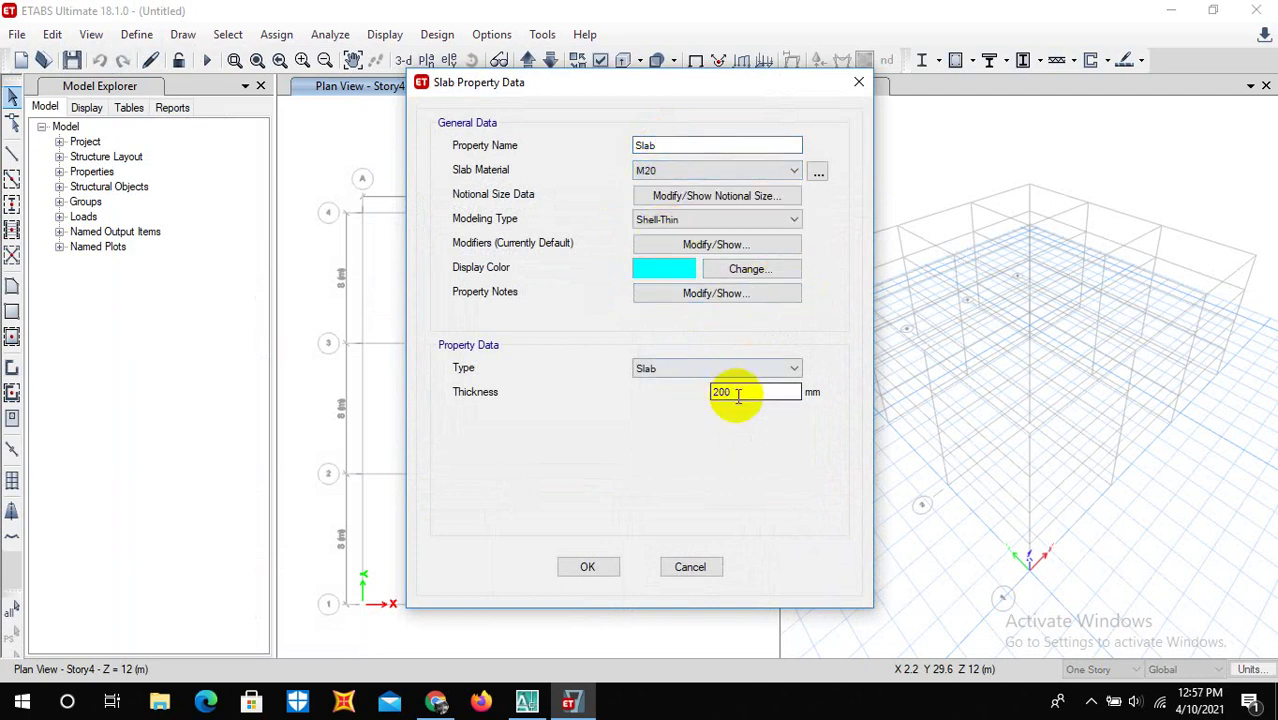
{"action": "left_click_drag", "start_coordinate": [735, 393], "coordinate": [693, 391]}
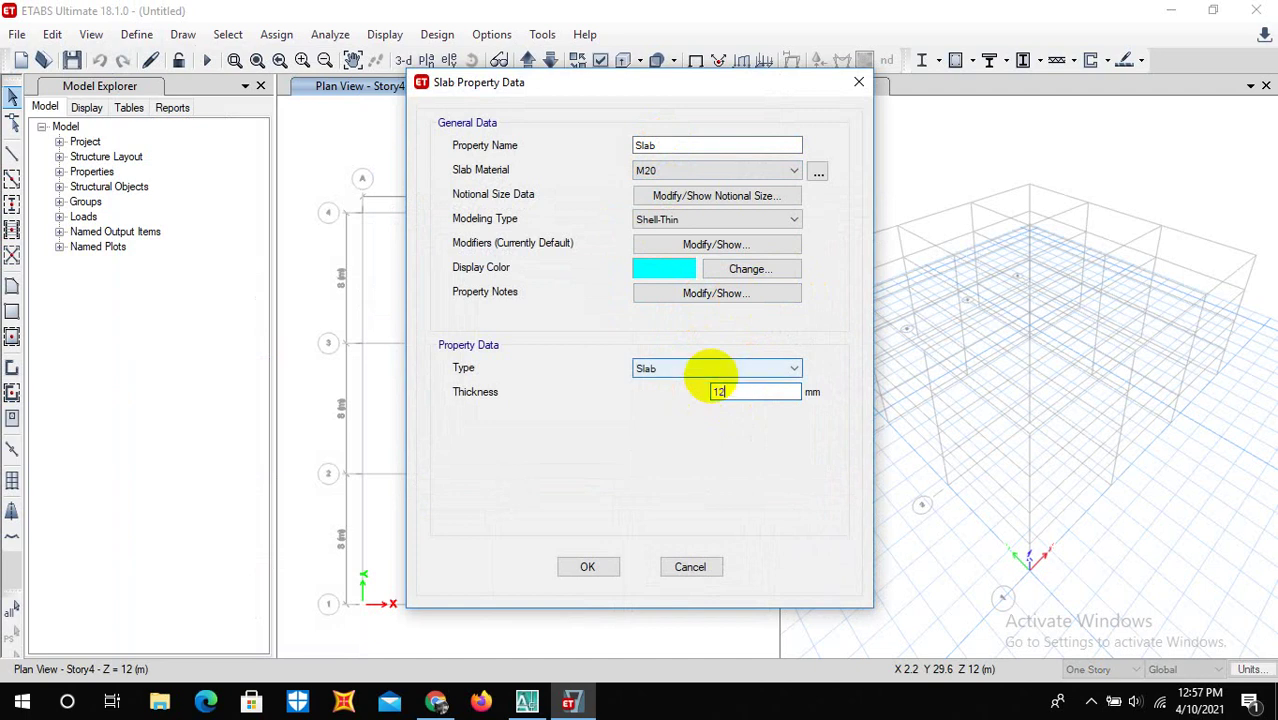
{"action": "left_click", "coordinate": [587, 566]}
{"action": "left_click", "coordinate": [733, 418]}
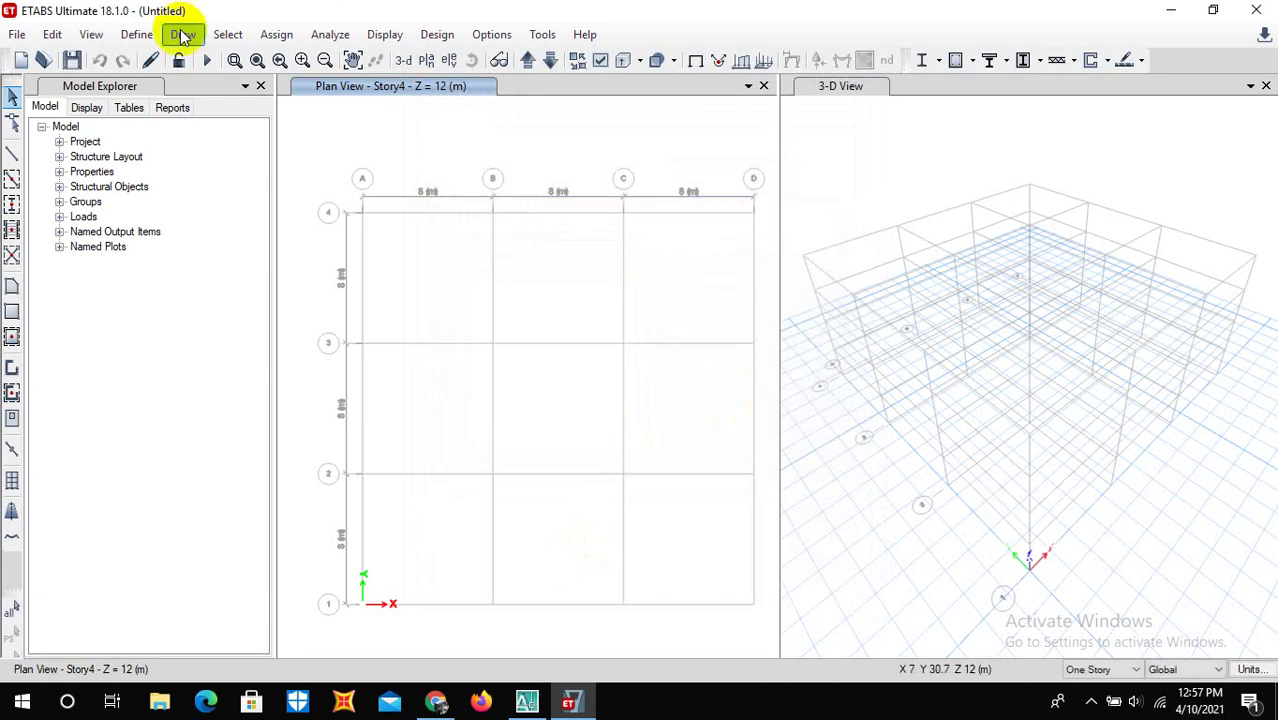
{"action": "left_click", "coordinate": [140, 35]}
{"action": "mouse_move", "coordinate": [155, 88]}
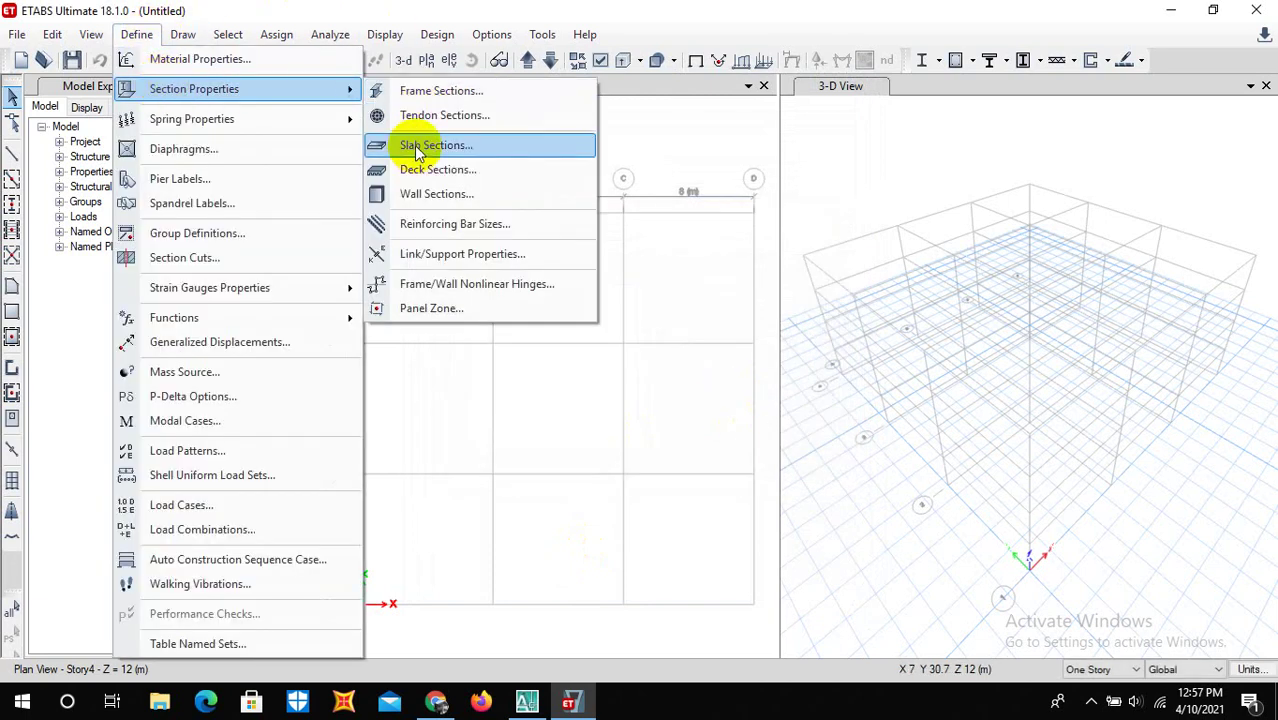
{"action": "left_click", "coordinate": [858, 162]}
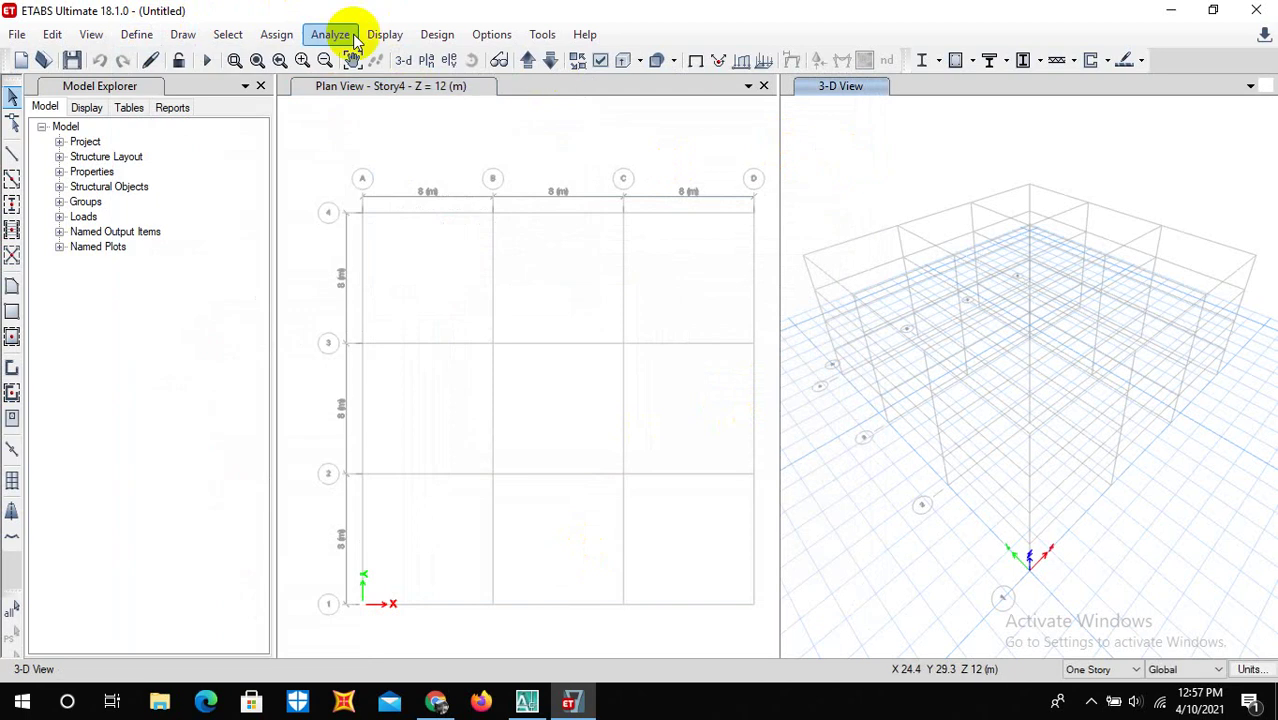
Step: Open the diaphragm definitions and switch to AutoCAD to examine the number of floors in the building's section X-X
{"action": "left_click", "coordinate": [138, 34]}
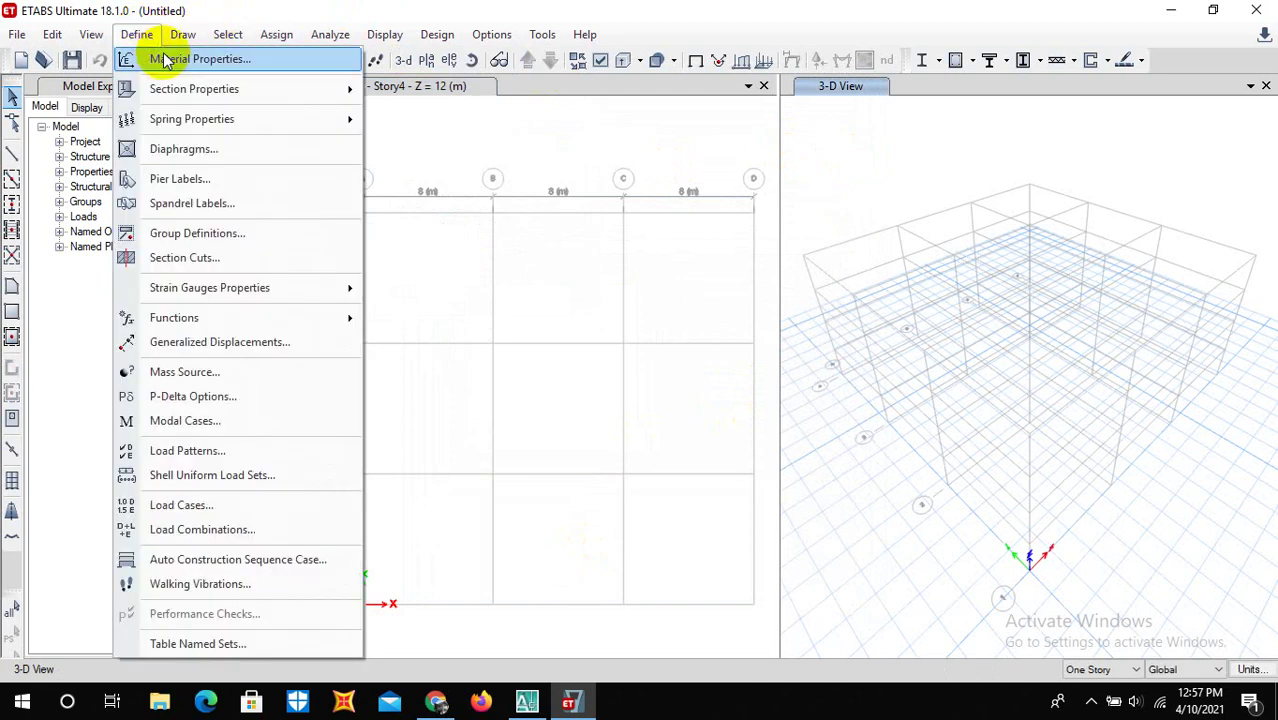
{"action": "left_click", "coordinate": [182, 150]}
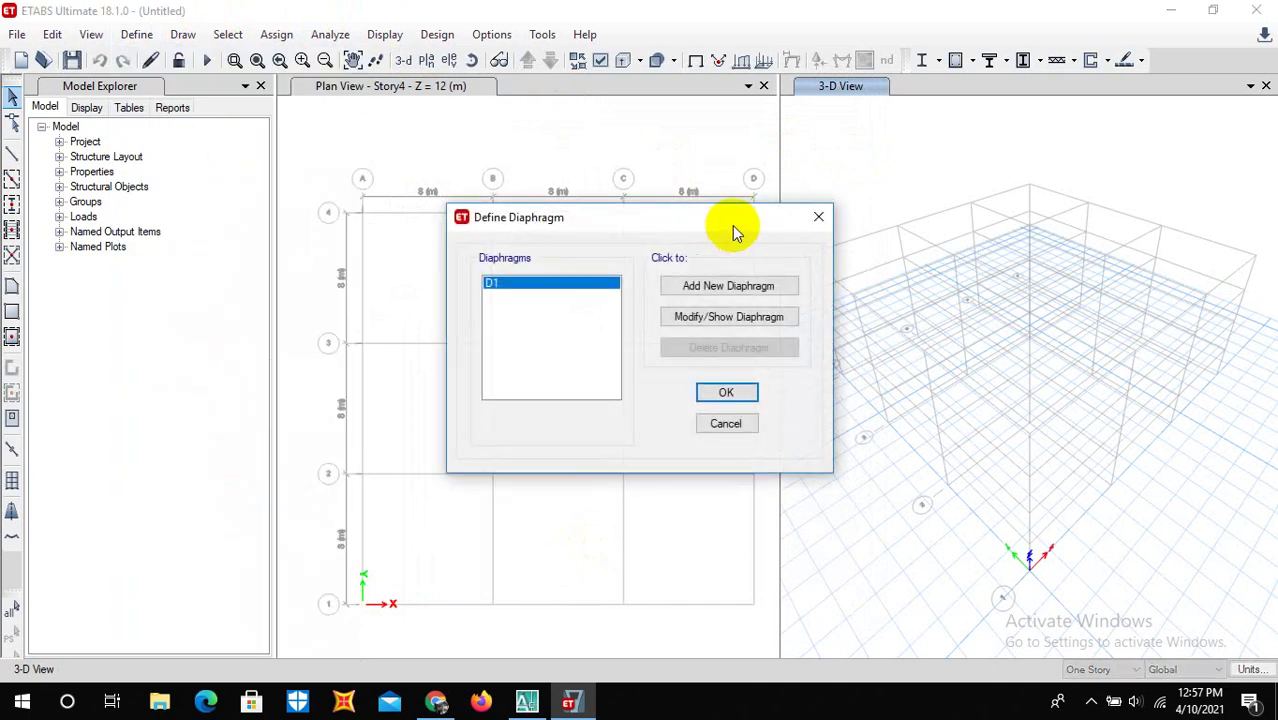
{"action": "left_click", "coordinate": [530, 705]}
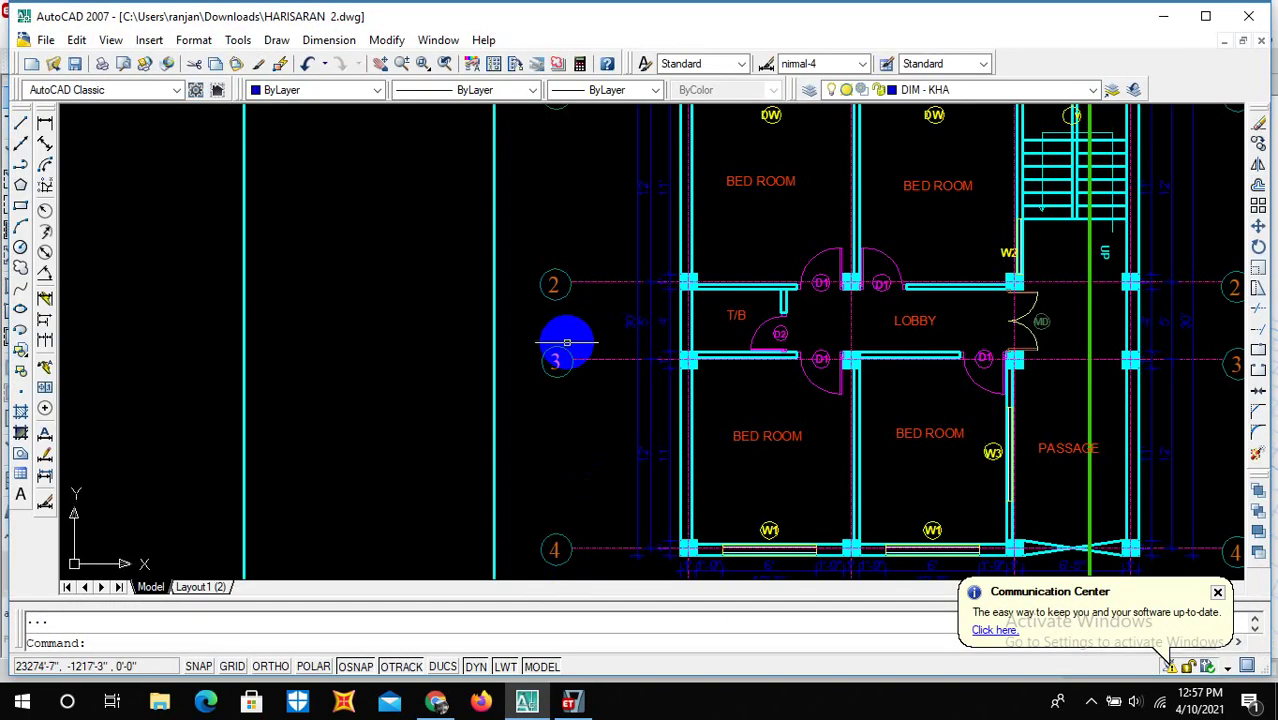
{"action": "scroll", "coordinate": [585, 302], "scroll_direction": "down", "scroll_amount": 6}
{"action": "scroll", "coordinate": [675, 245], "scroll_direction": "down", "scroll_amount": 4}
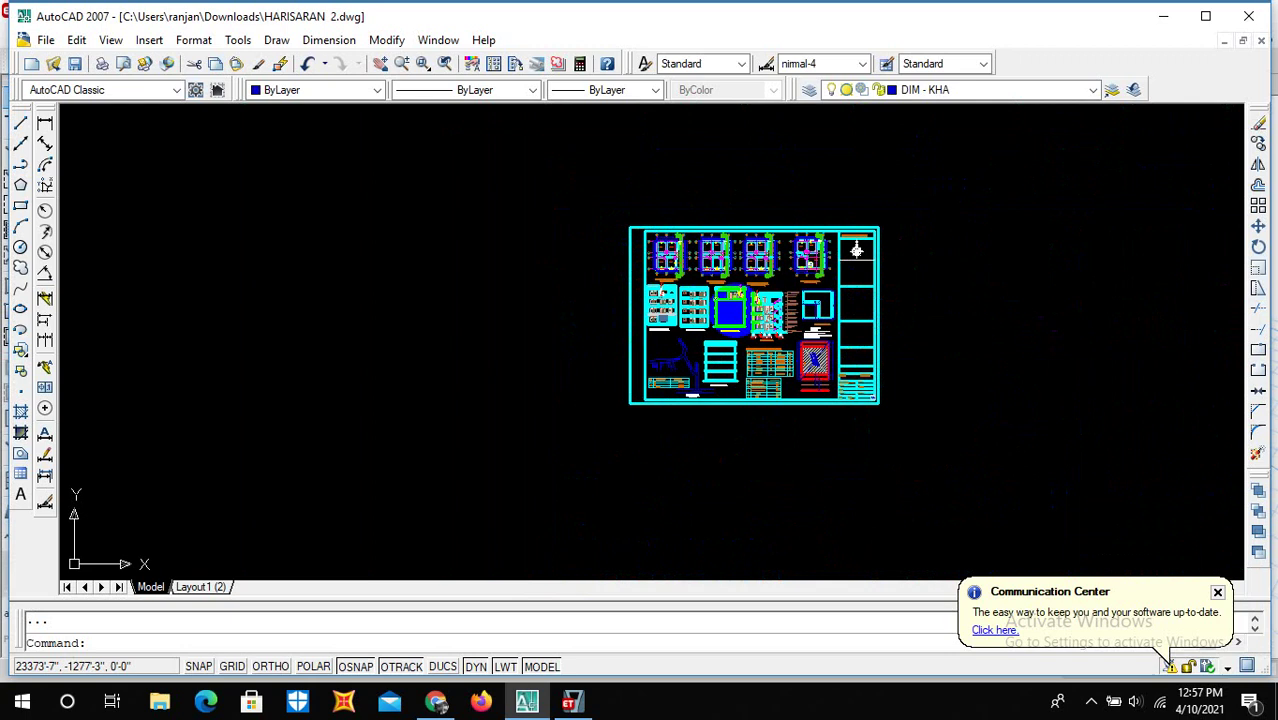
{"action": "scroll", "coordinate": [756, 277], "scroll_direction": "up", "scroll_amount": 6}
{"action": "scroll", "coordinate": [705, 268], "scroll_direction": "up", "scroll_amount": 1}
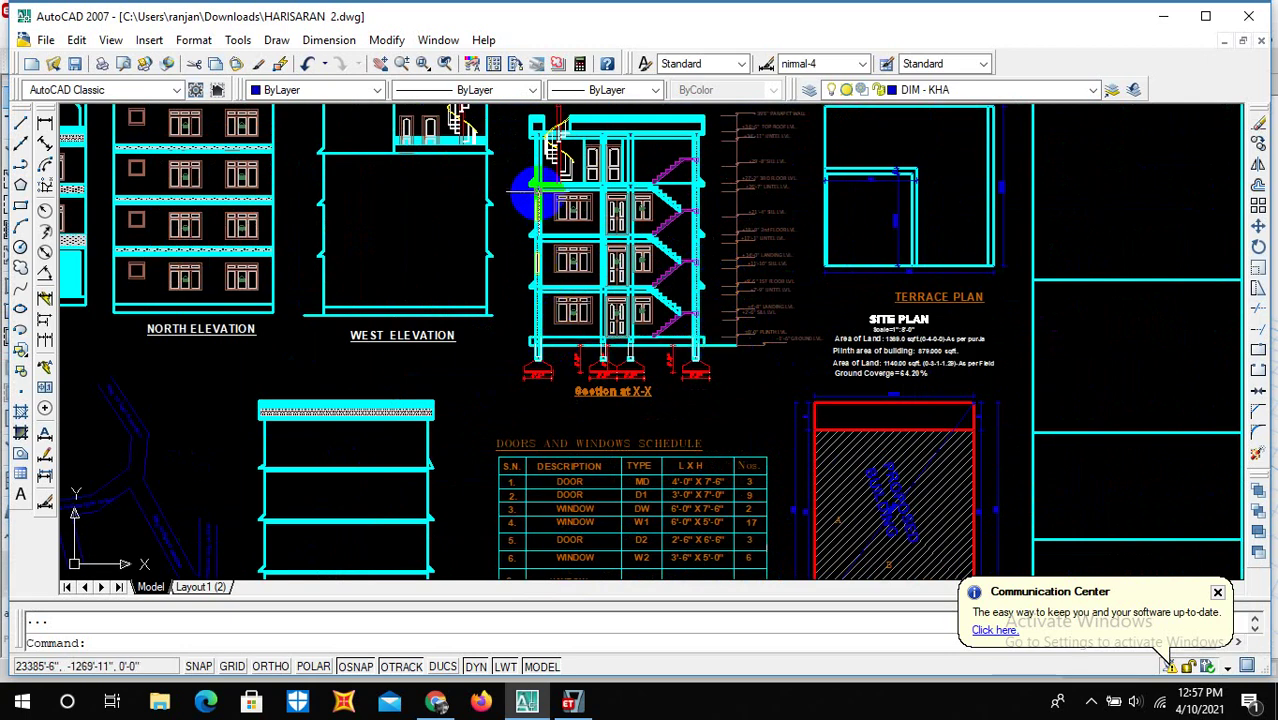
Step: Switch back to ETABS, add the rigid diaphragms D2, D3, D4 and D5, and save the diaphragm definitions
{"action": "left_click", "coordinate": [570, 702]}
{"action": "left_click", "coordinate": [709, 285]}
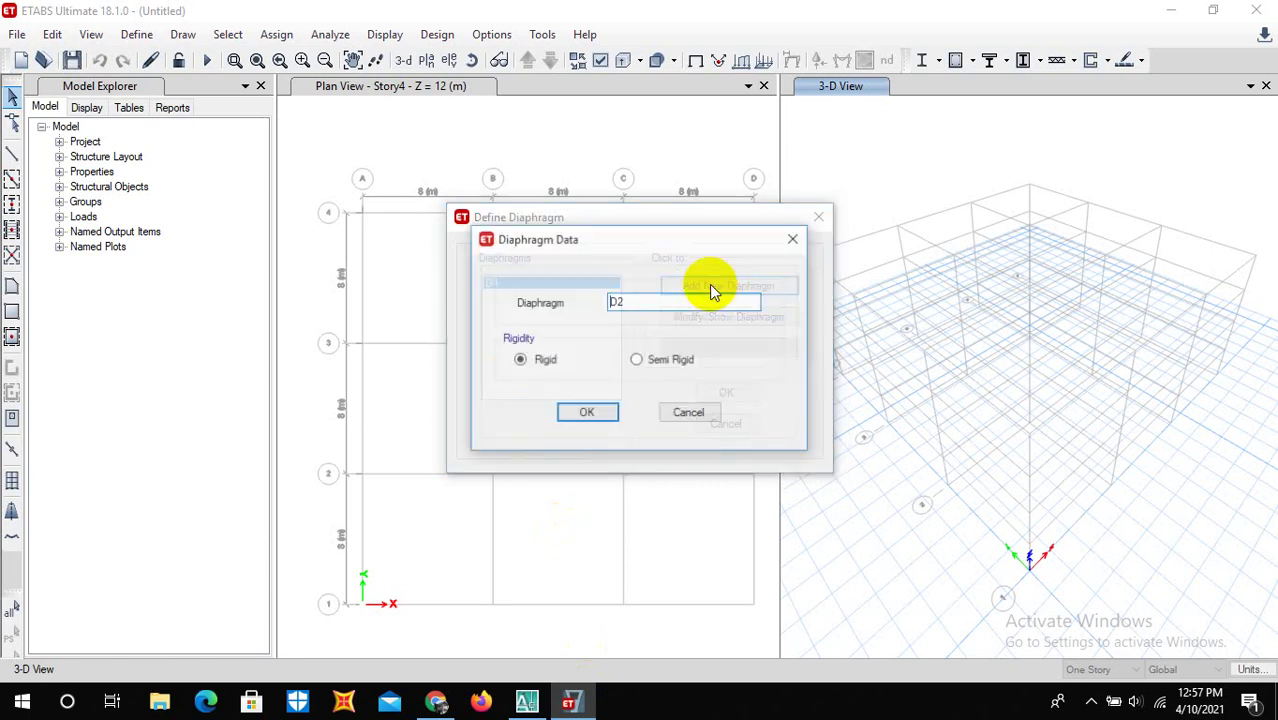
{"action": "left_click", "coordinate": [588, 414]}
{"action": "left_click", "coordinate": [709, 284]}
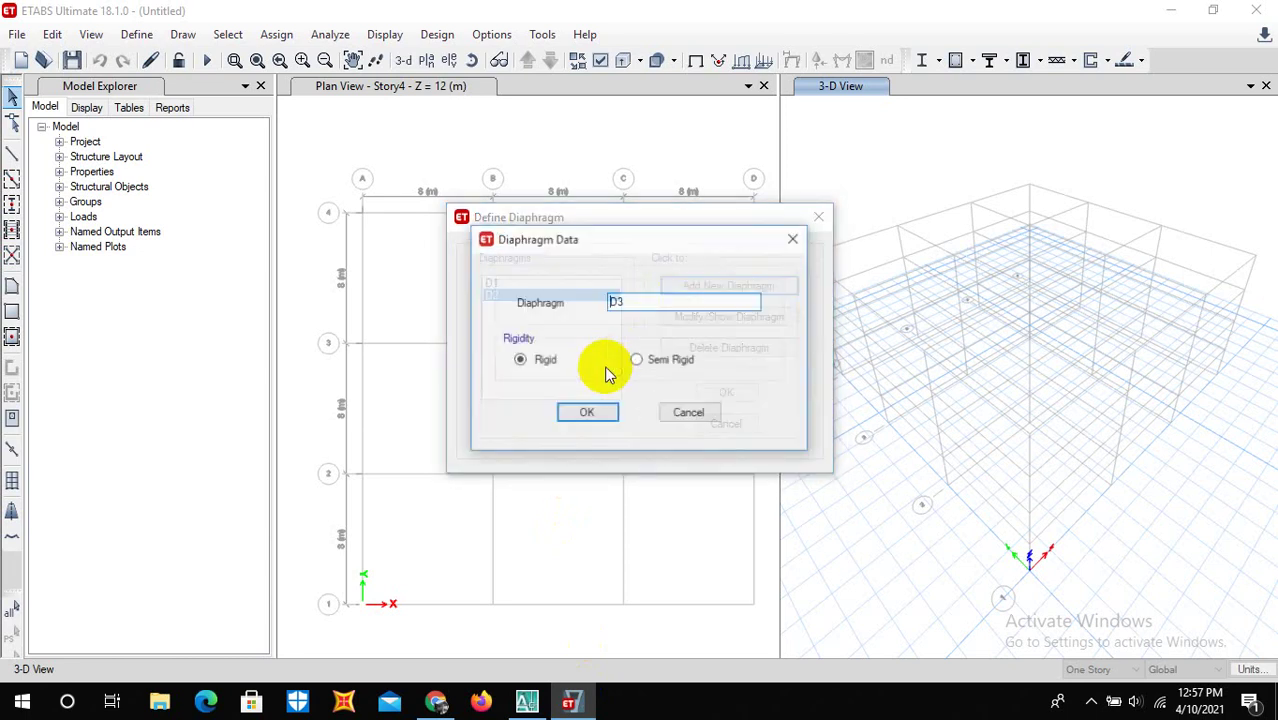
{"action": "left_click", "coordinate": [588, 414]}
{"action": "left_click", "coordinate": [693, 289]}
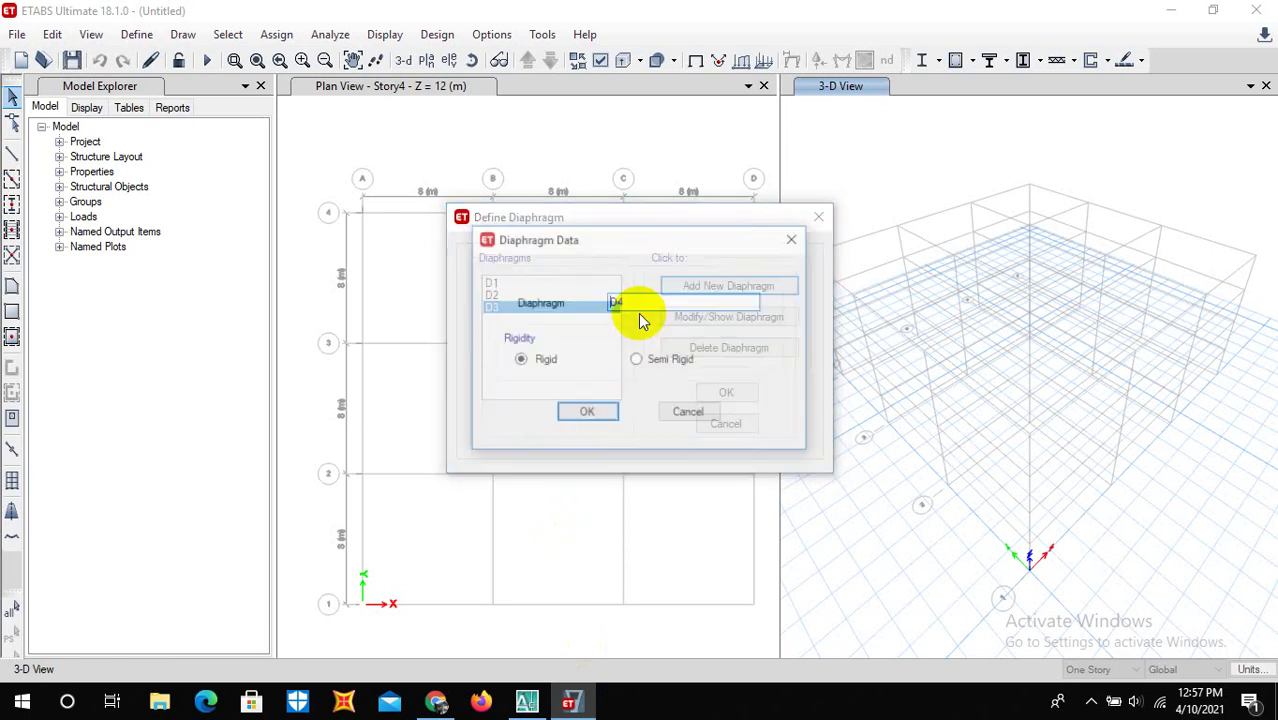
{"action": "left_click", "coordinate": [586, 413]}
{"action": "left_click", "coordinate": [679, 286]}
{"action": "left_click", "coordinate": [581, 414]}
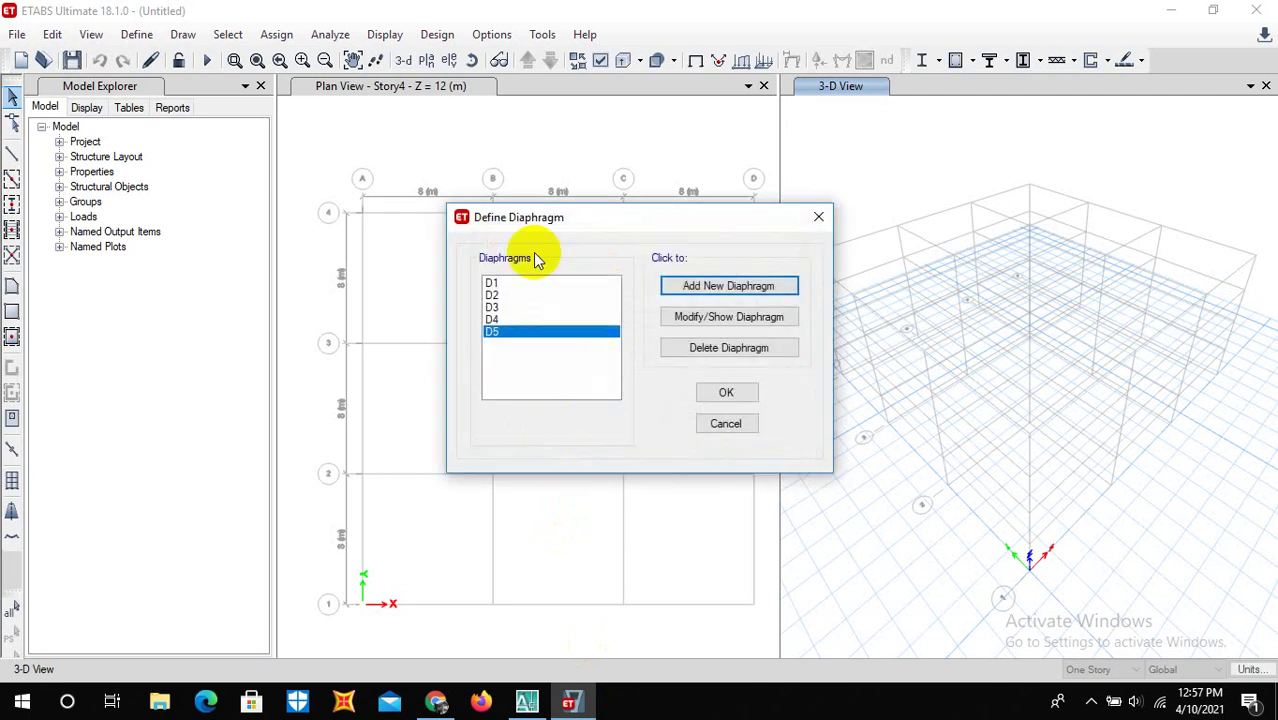
{"action": "left_click", "coordinate": [716, 396]}
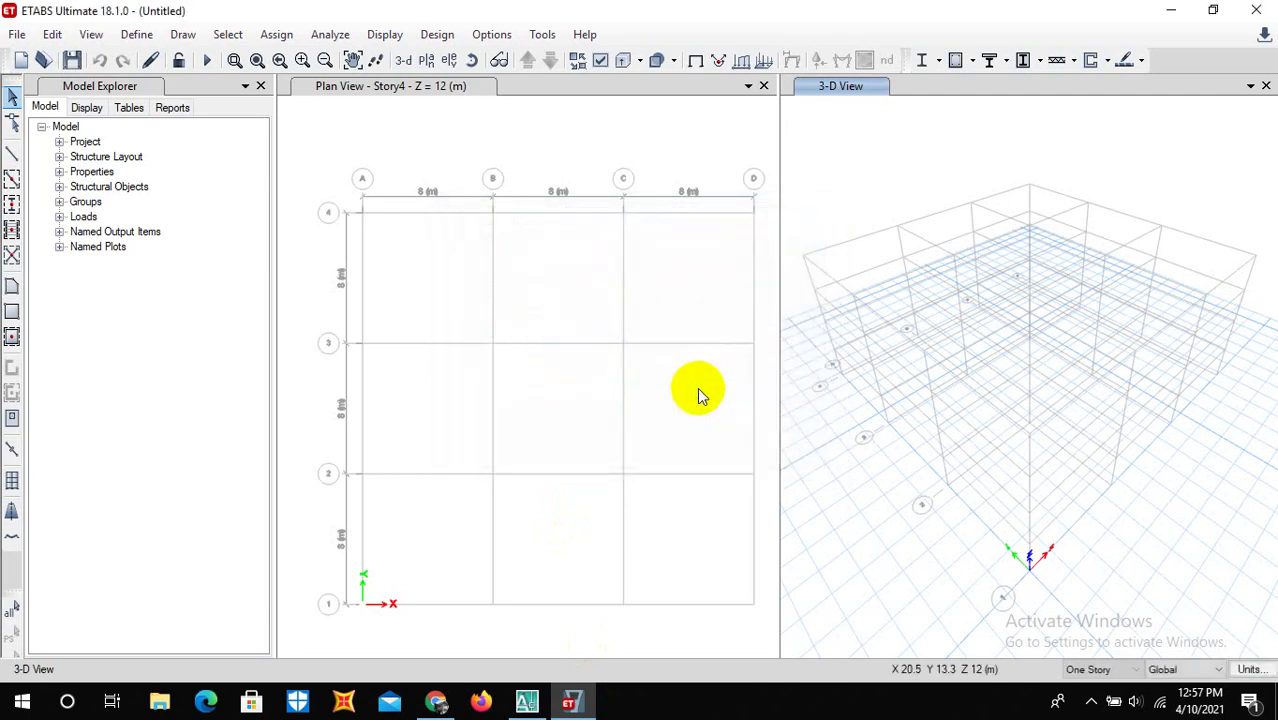
Step: Add a load pattern named "wall" with type Live and a self weight multiplier of 0
{"action": "left_click", "coordinate": [140, 35]}
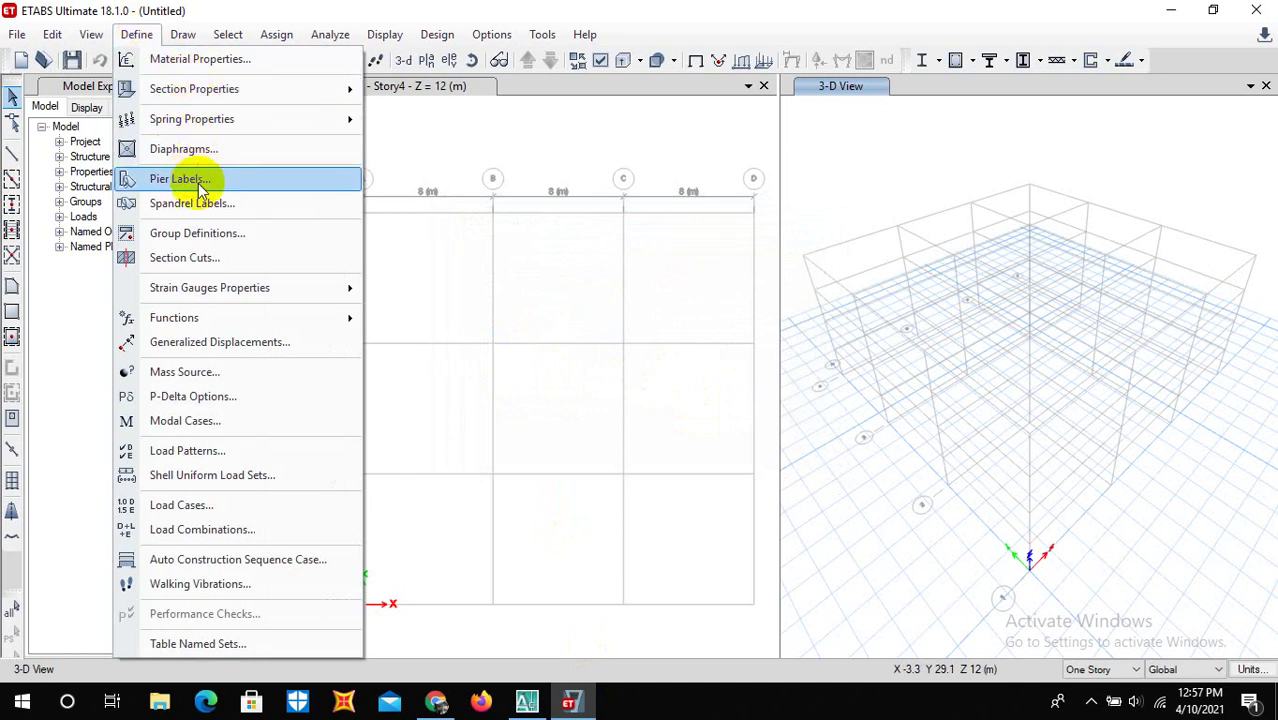
{"action": "left_click", "coordinate": [178, 451]}
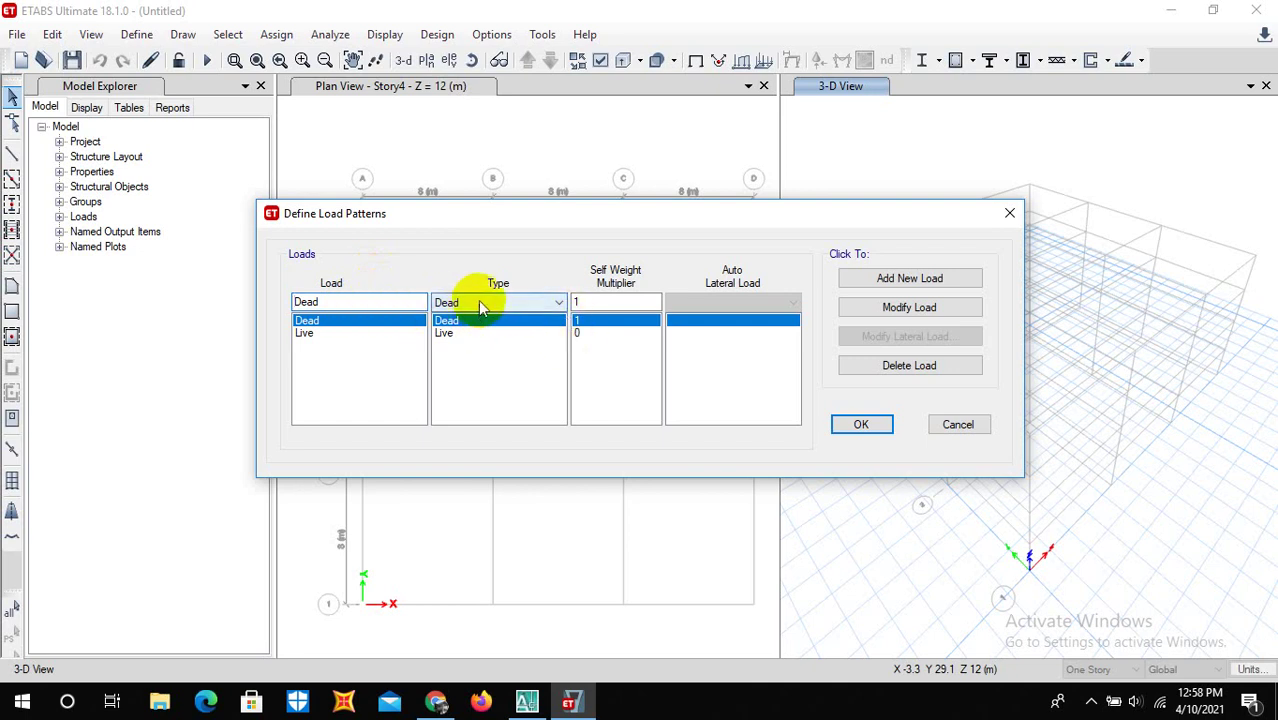
{"action": "left_click", "coordinate": [585, 334]}
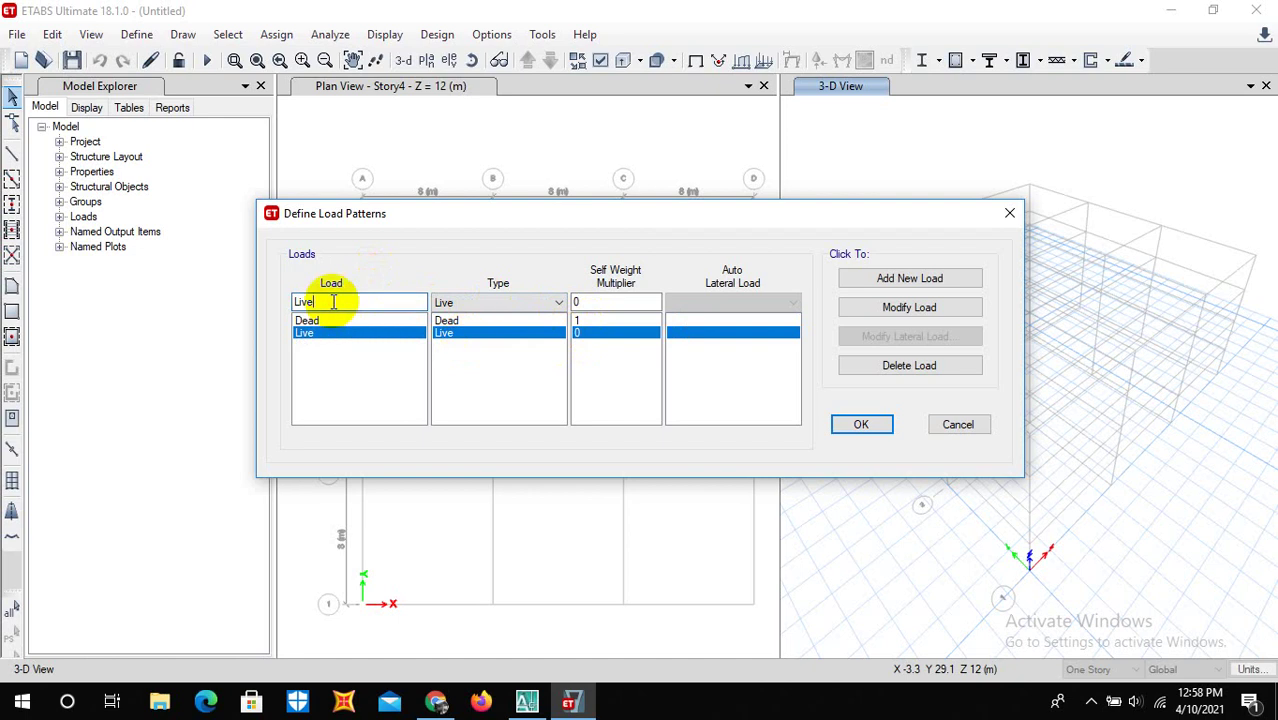
{"action": "left_click", "coordinate": [910, 280]}
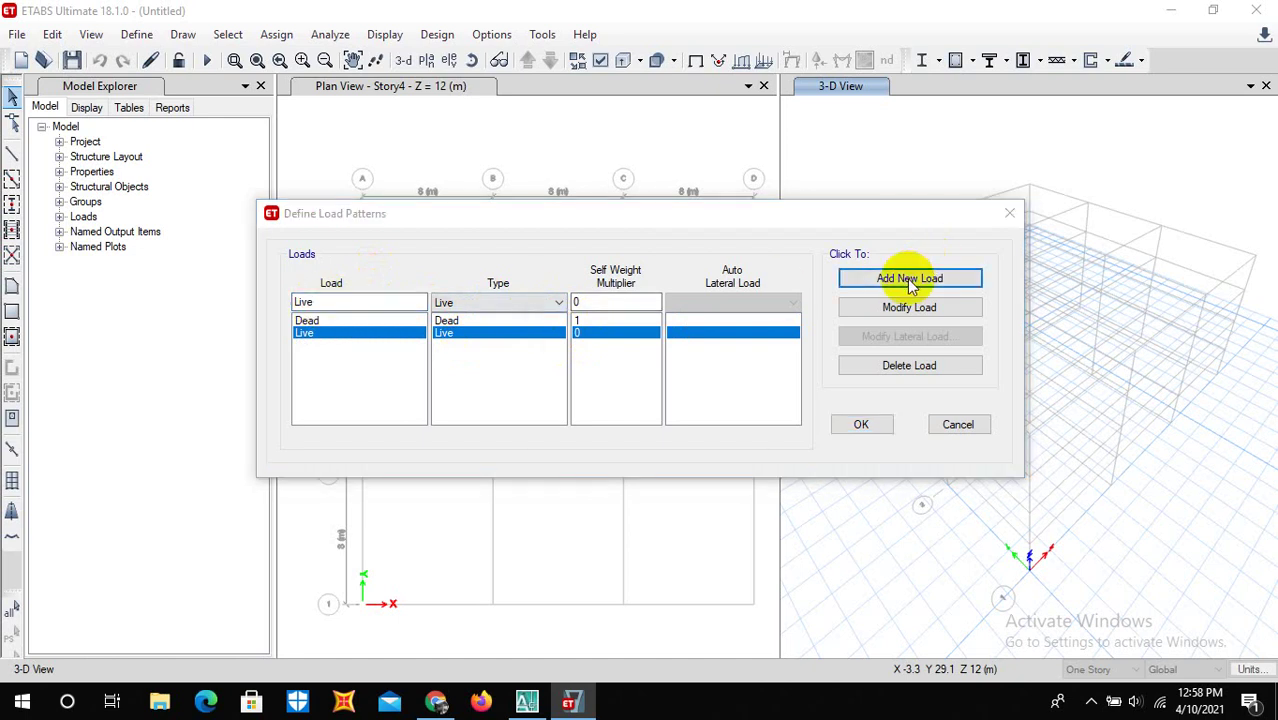
{"action": "left_click", "coordinate": [711, 417]}
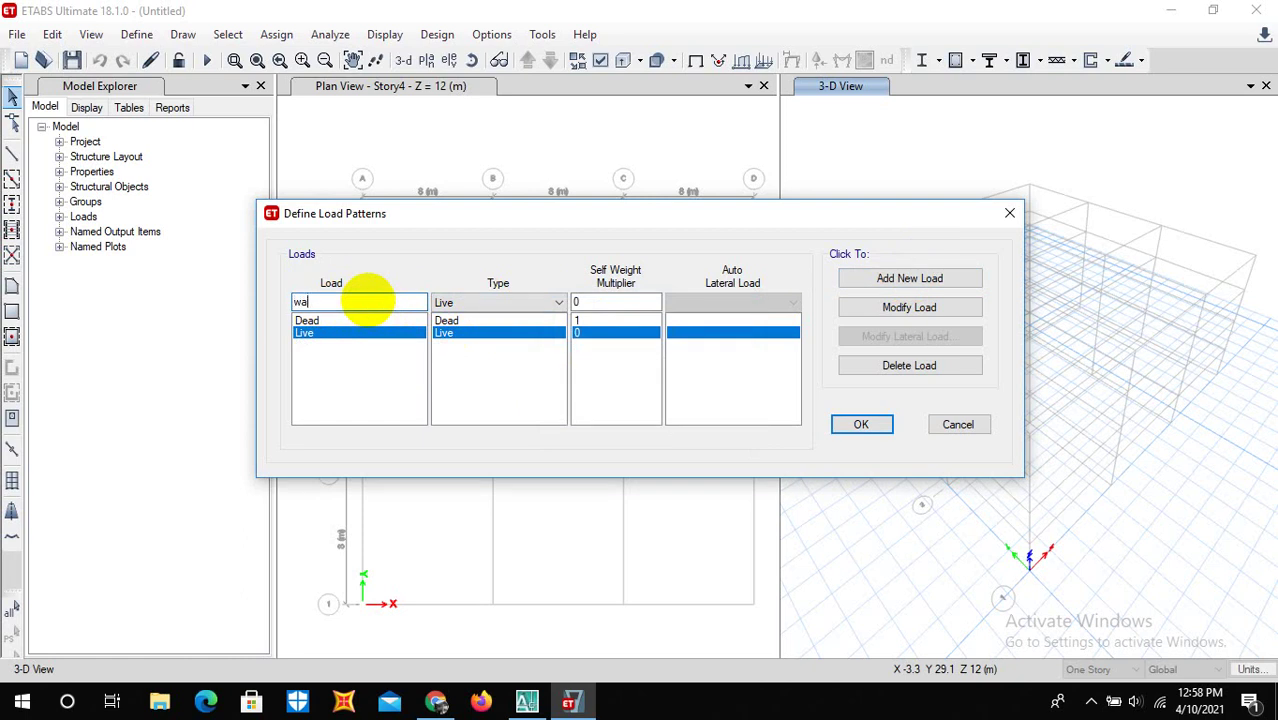
{"action": "left_click", "coordinate": [853, 278]}
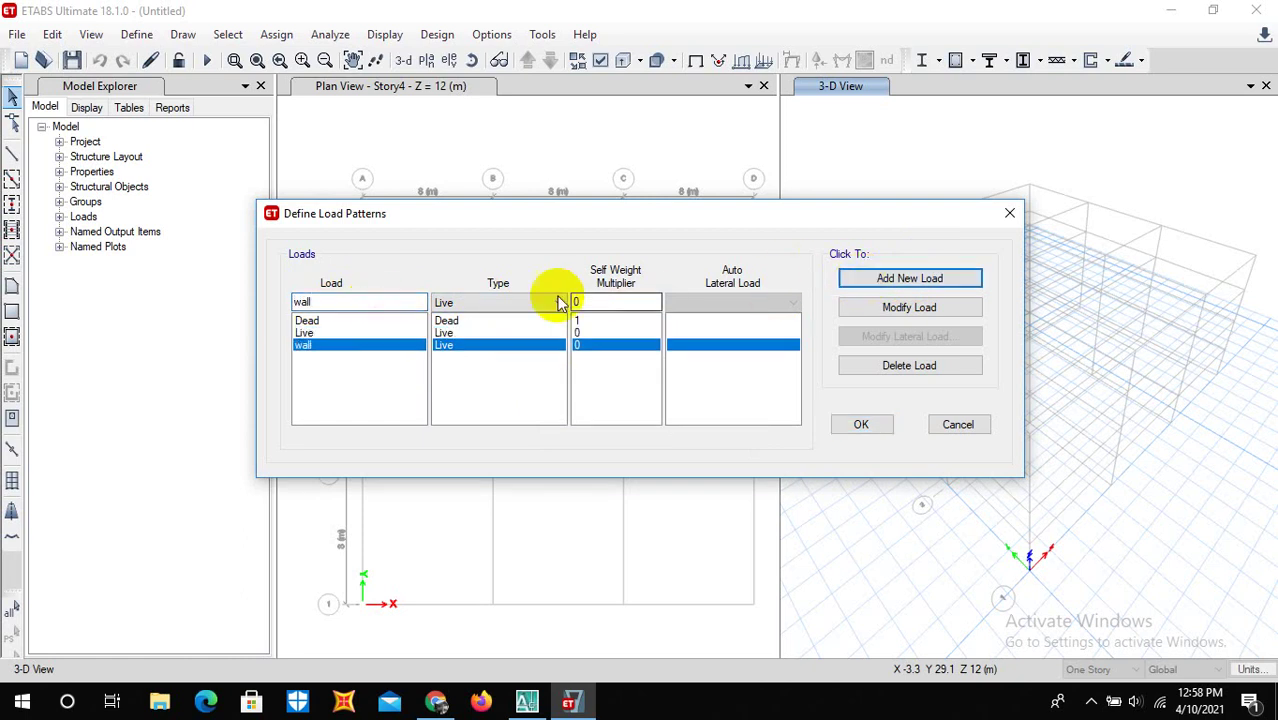
Step: Change the wall load pattern's type to Dead and add a Dead load pattern named "ff"
{"action": "left_click", "coordinate": [886, 309]}
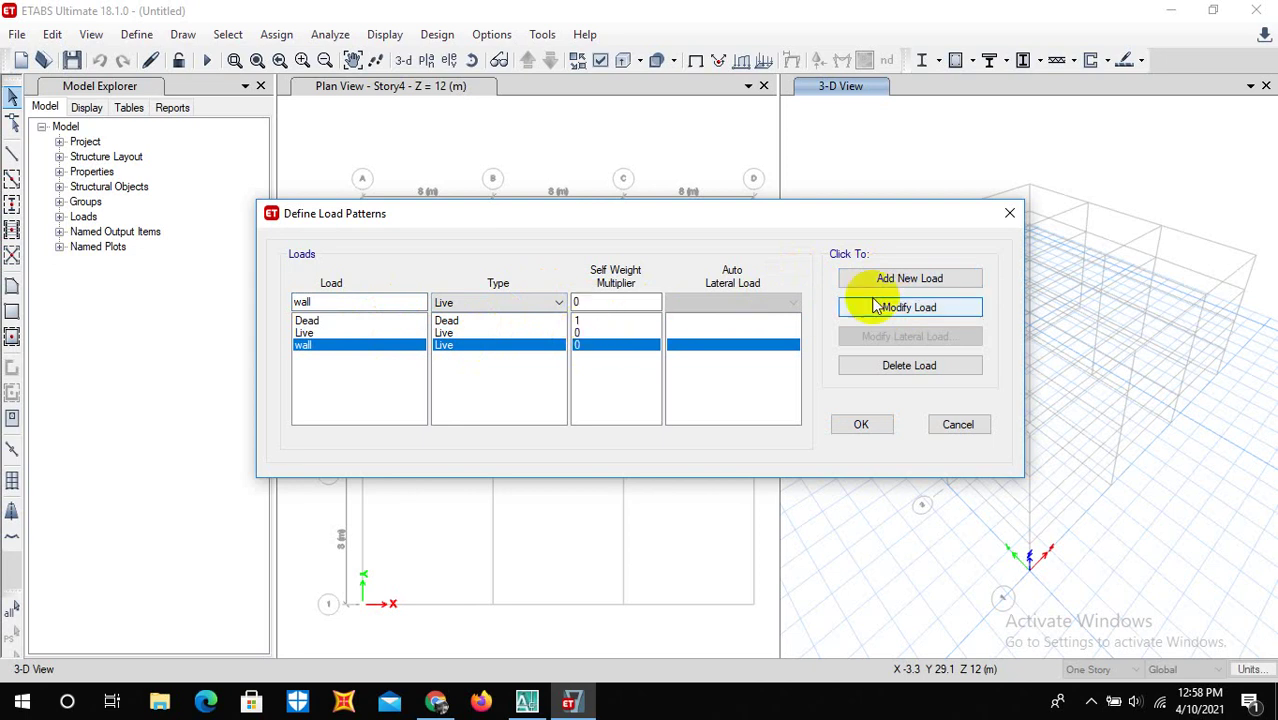
{"action": "left_click", "coordinate": [516, 303]}
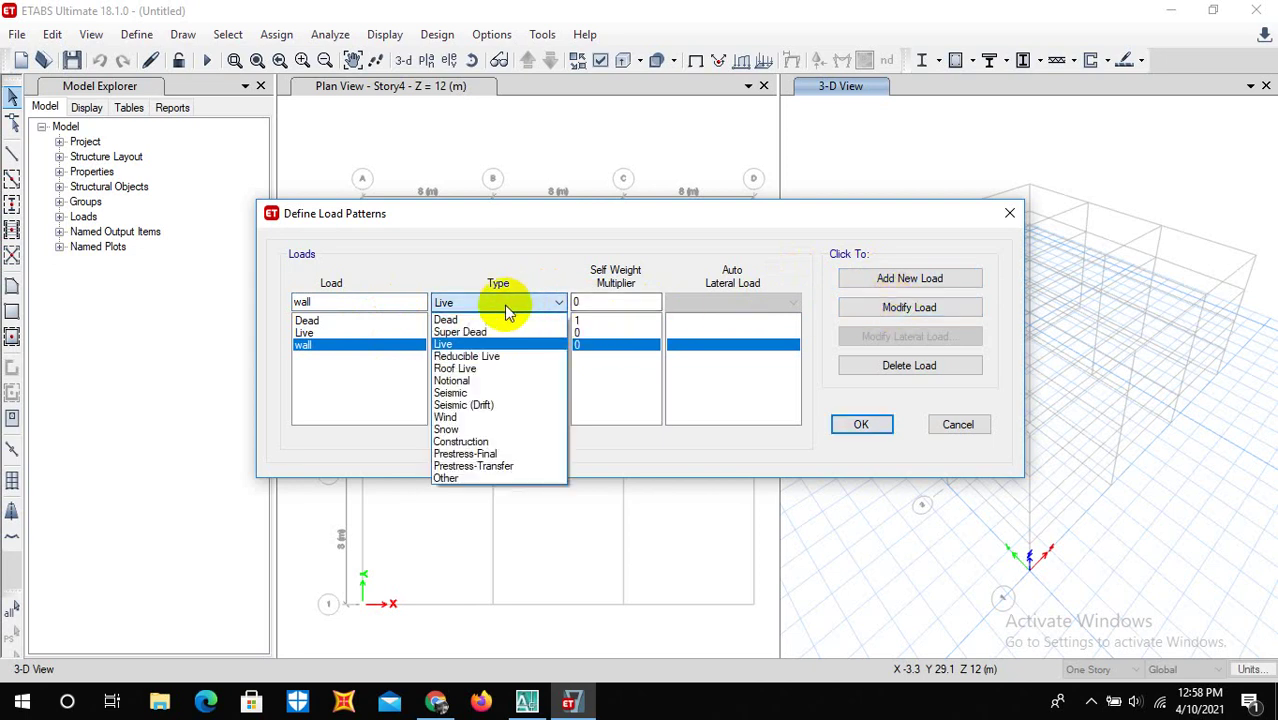
{"action": "left_click", "coordinate": [452, 320]}
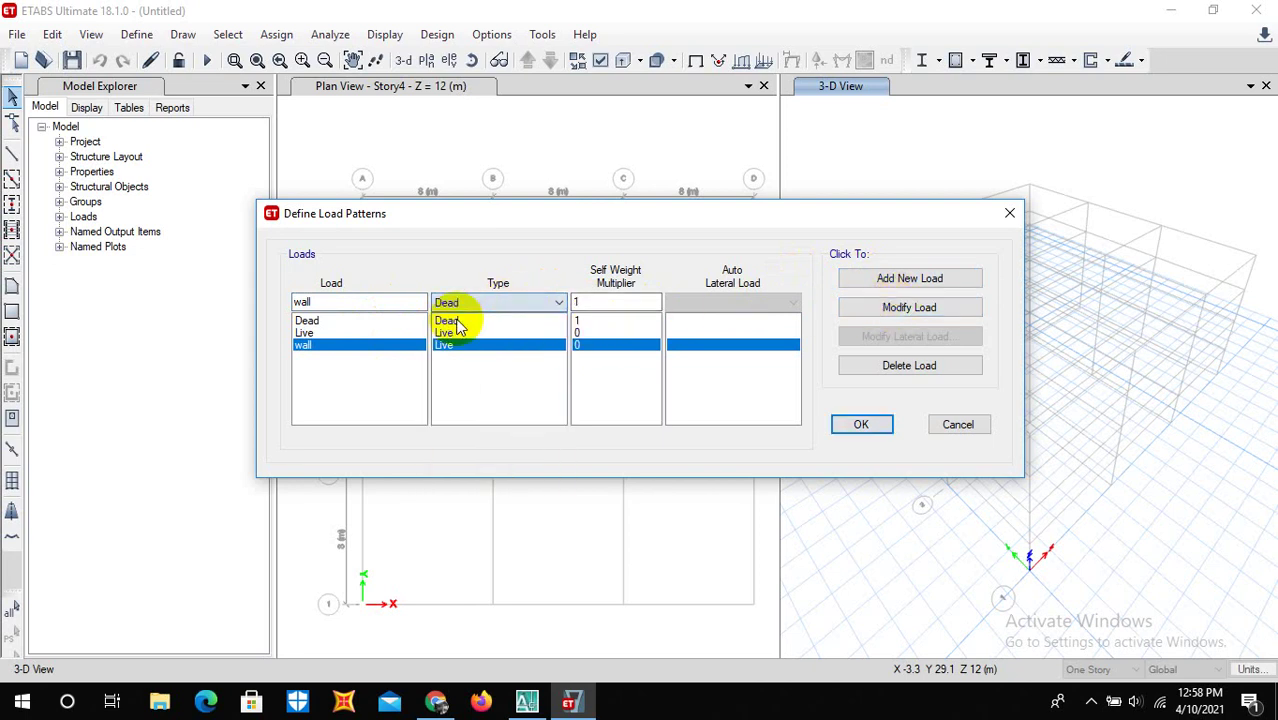
{"action": "left_click", "coordinate": [868, 314]}
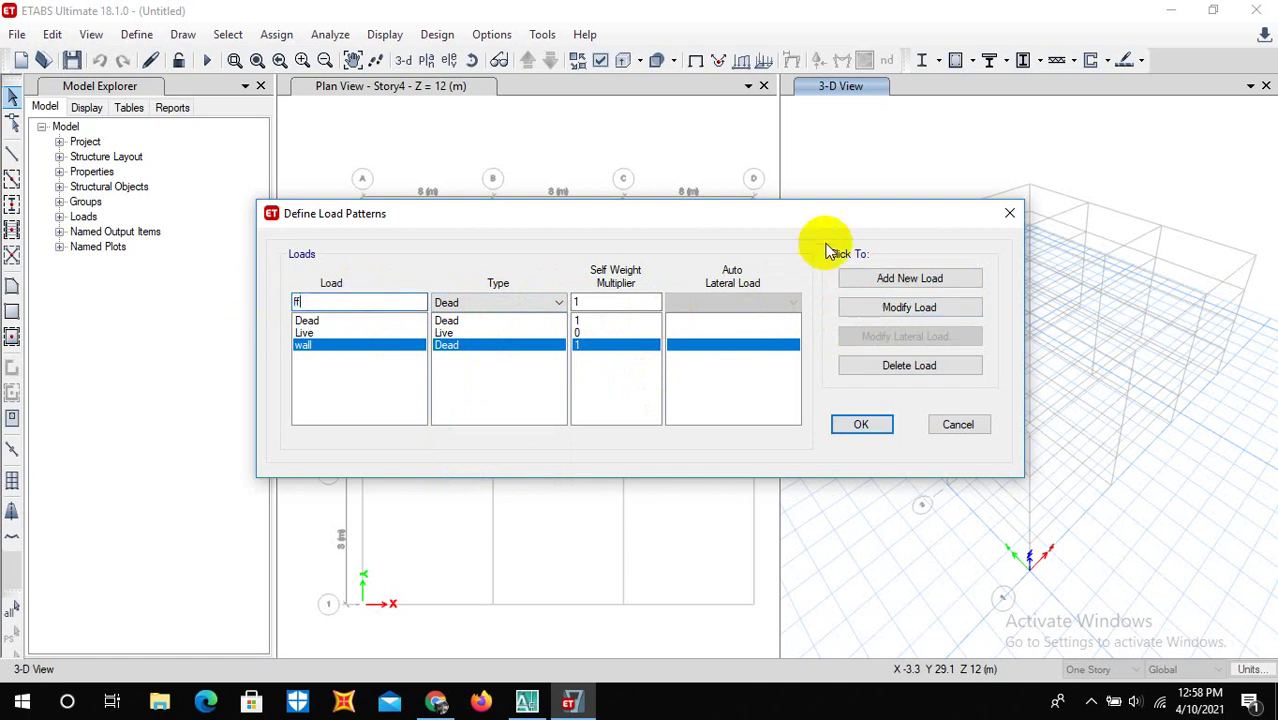
{"action": "left_click", "coordinate": [893, 282]}
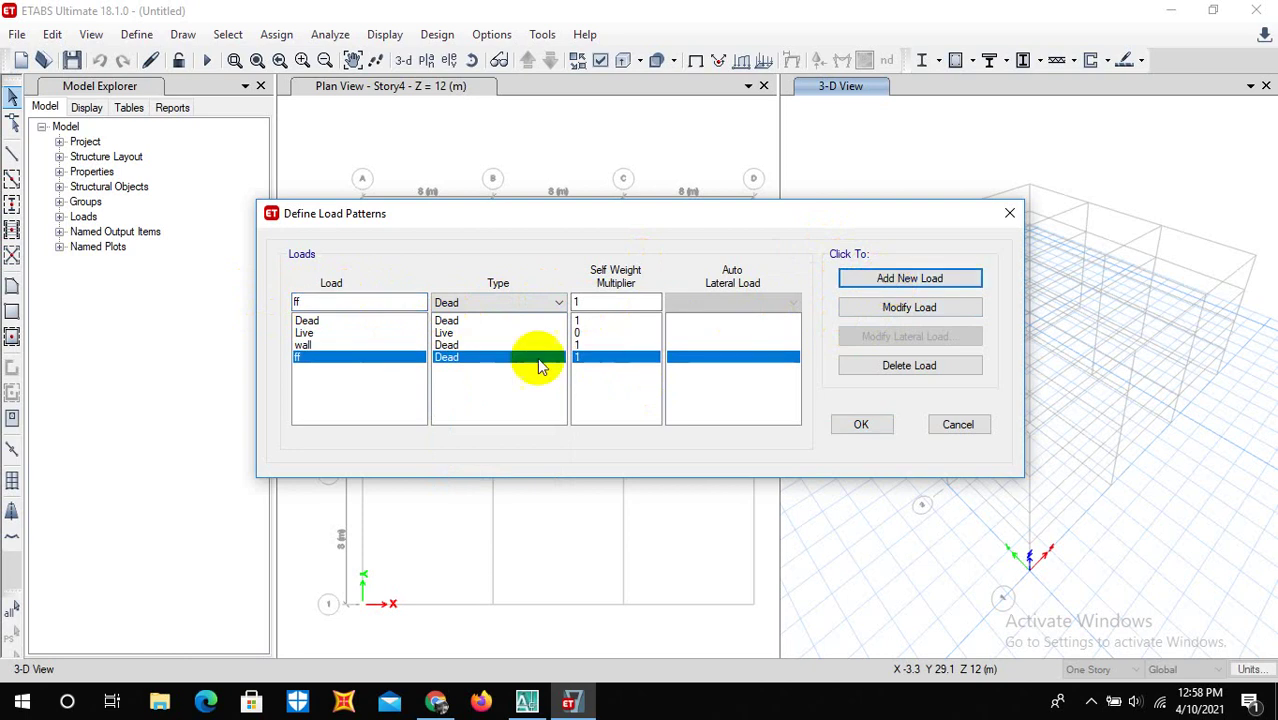
Step: Set the self weight multiplier of both the wall and ff load patterns to 0
{"action": "left_click", "coordinate": [579, 344]}
{"action": "double_click", "coordinate": [595, 302]}
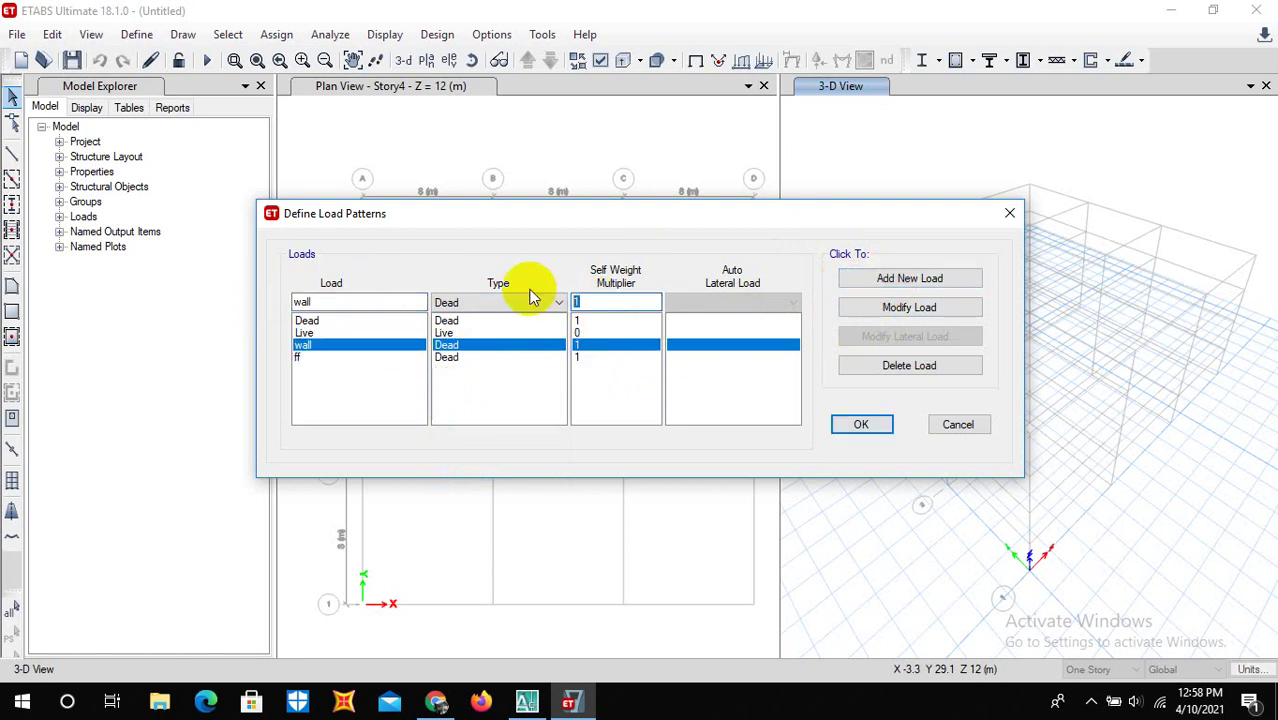
{"action": "type", "text": "0"}
{"action": "left_click", "coordinate": [960, 310]}
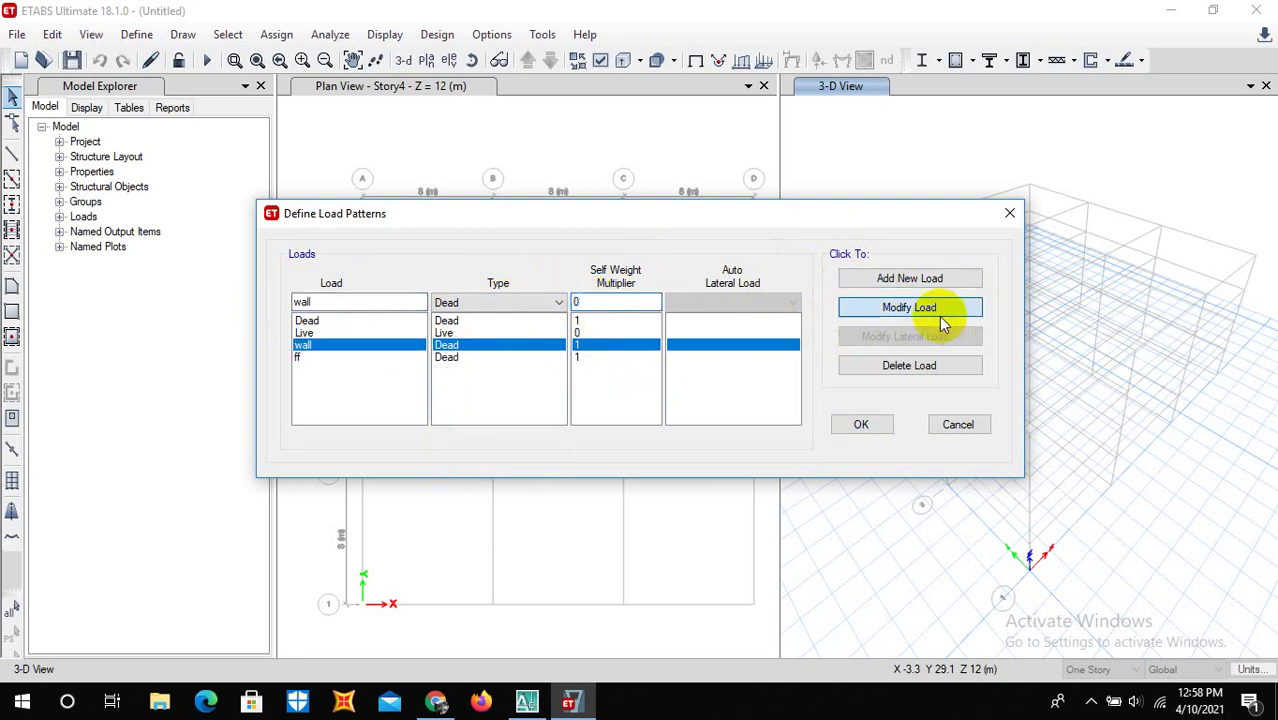
{"action": "left_click", "coordinate": [588, 358]}
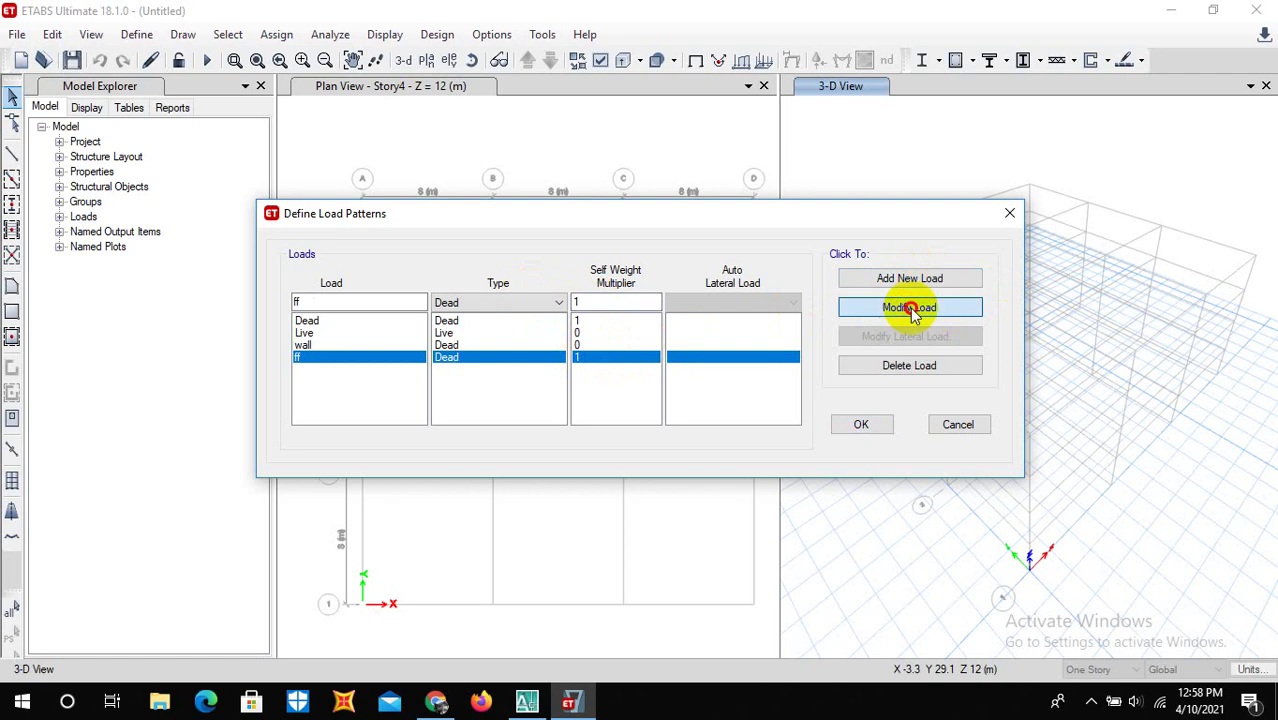
{"action": "double_click", "coordinate": [592, 302]}
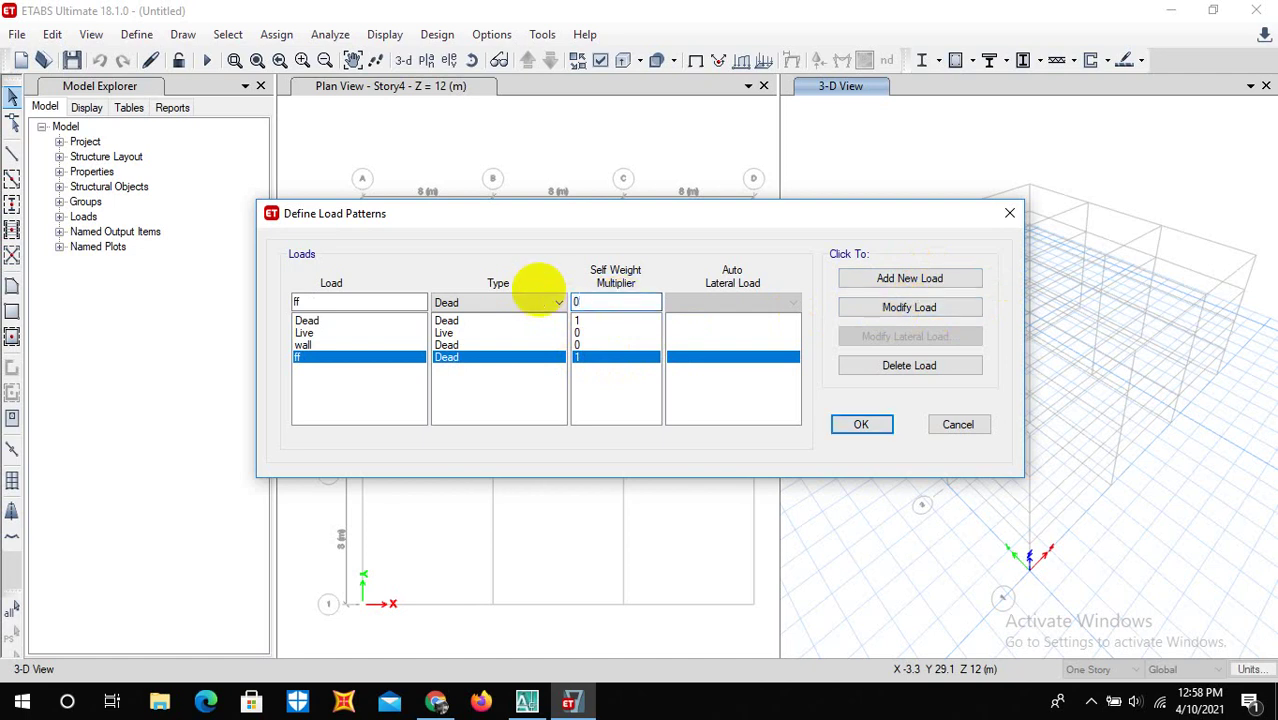
{"action": "type", "text": "0"}
{"action": "left_click", "coordinate": [893, 308]}
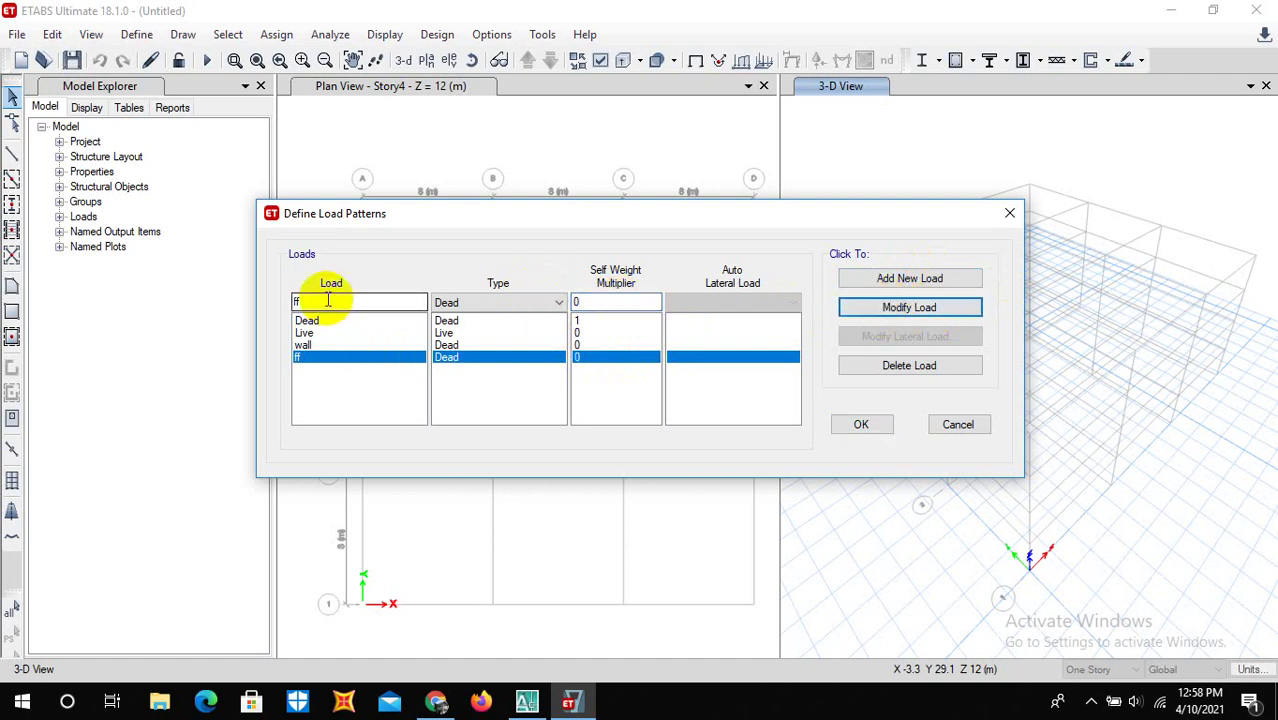
Step: Add a load pattern named "staircase" with type Dead and a self weight multiplier of 0
{"action": "double_click", "coordinate": [327, 300]}
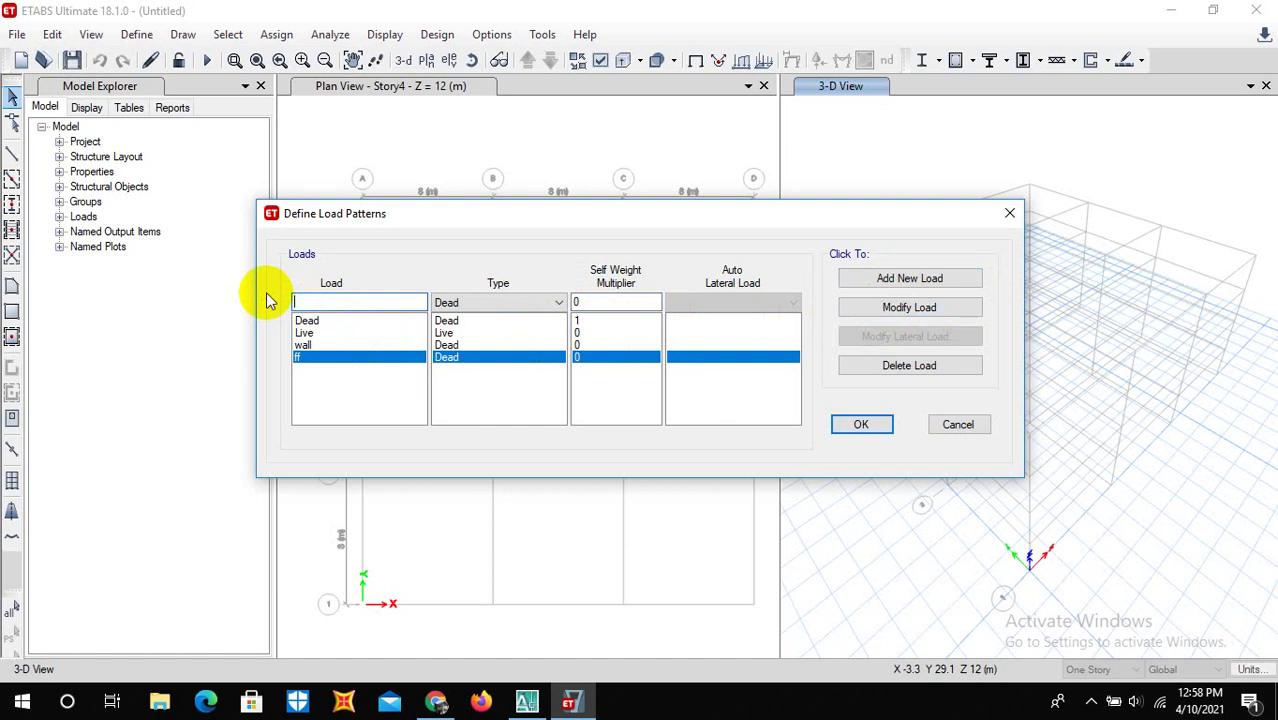
{"action": "type", "text": "staircase"}
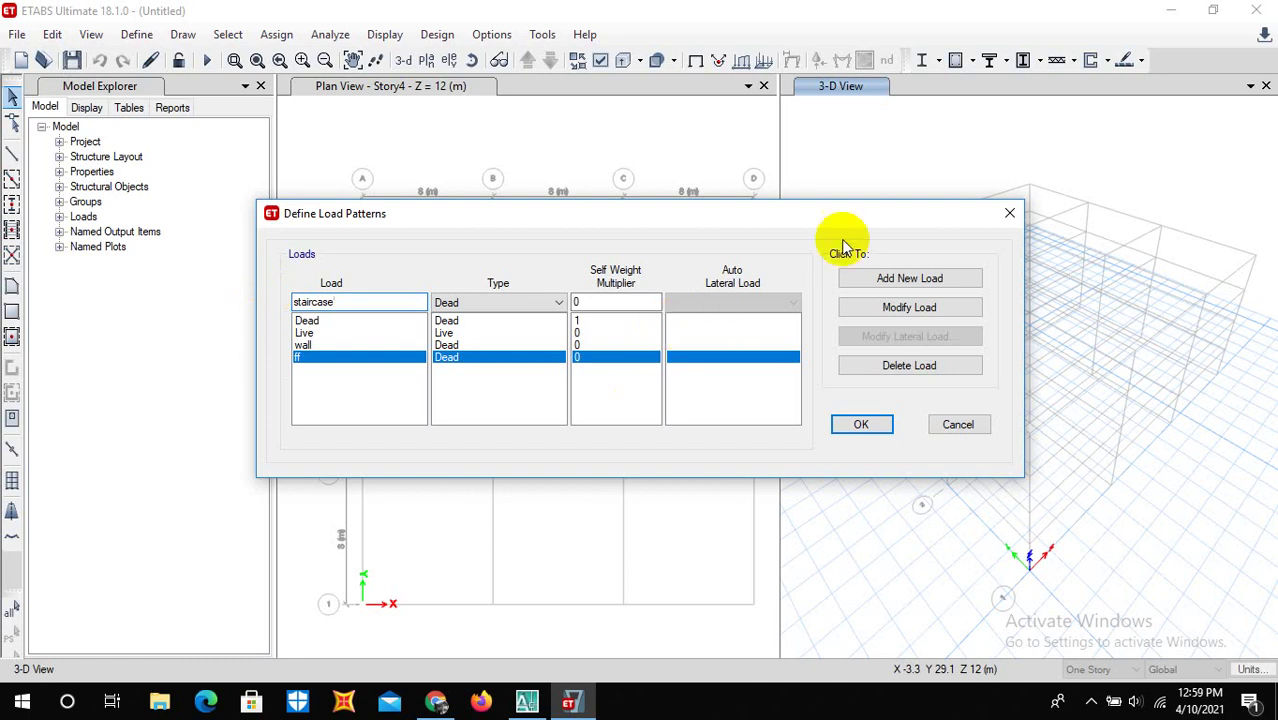
{"action": "left_click", "coordinate": [893, 279]}
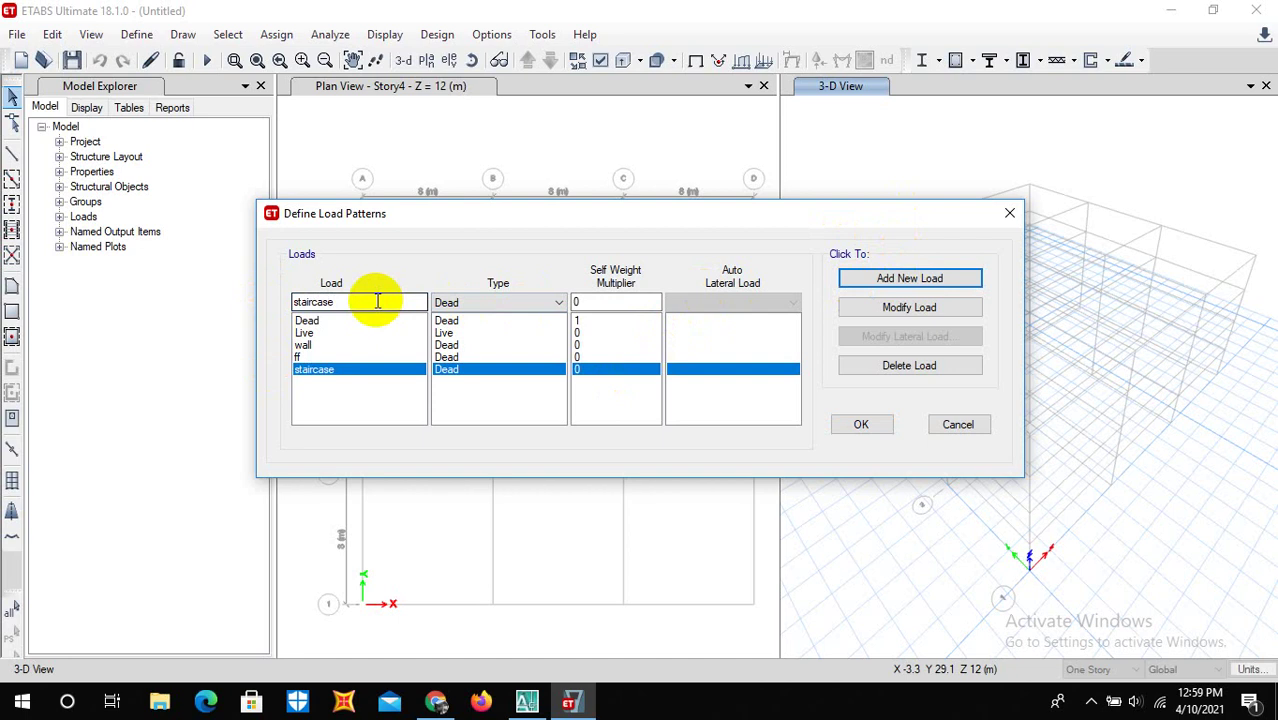
Step: Add two Seismic load patterns named "eqx" and "eqy" with self weight multiplier 0 and auto lateral load IS 1893:2016
{"action": "left_click_drag", "start_coordinate": [377, 301], "coordinate": [254, 310]}
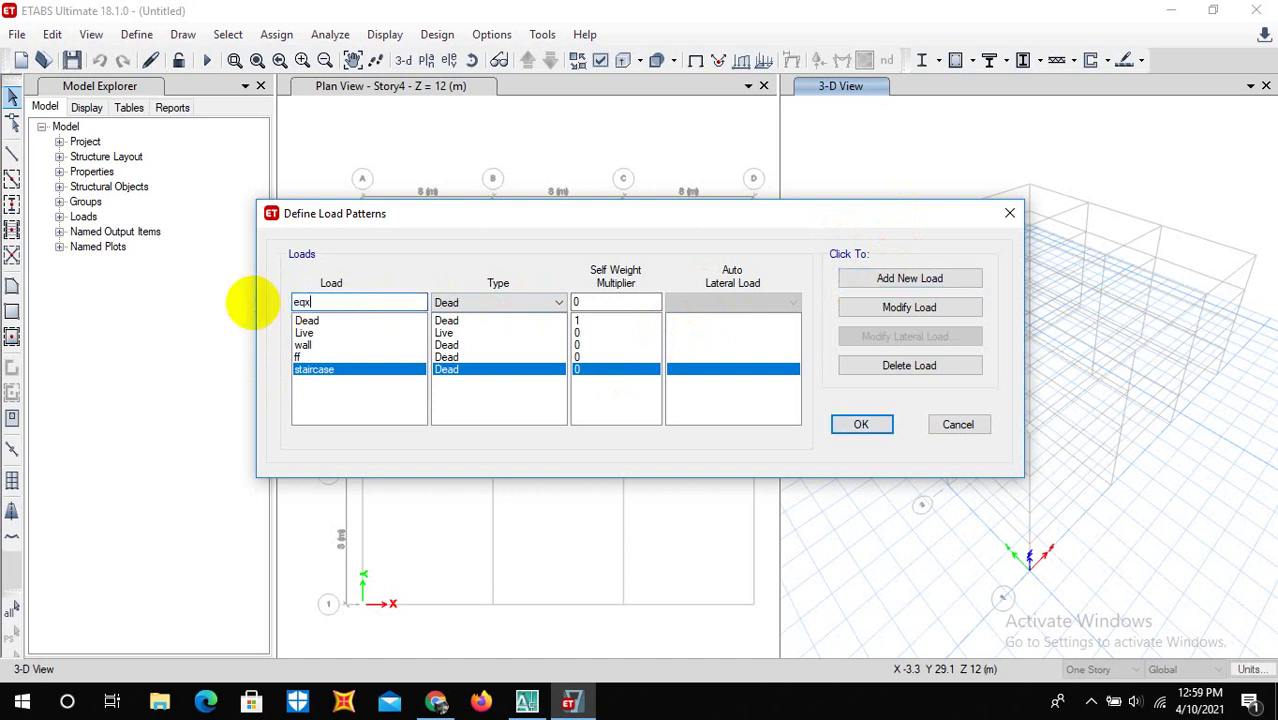
{"action": "left_click", "coordinate": [506, 303]}
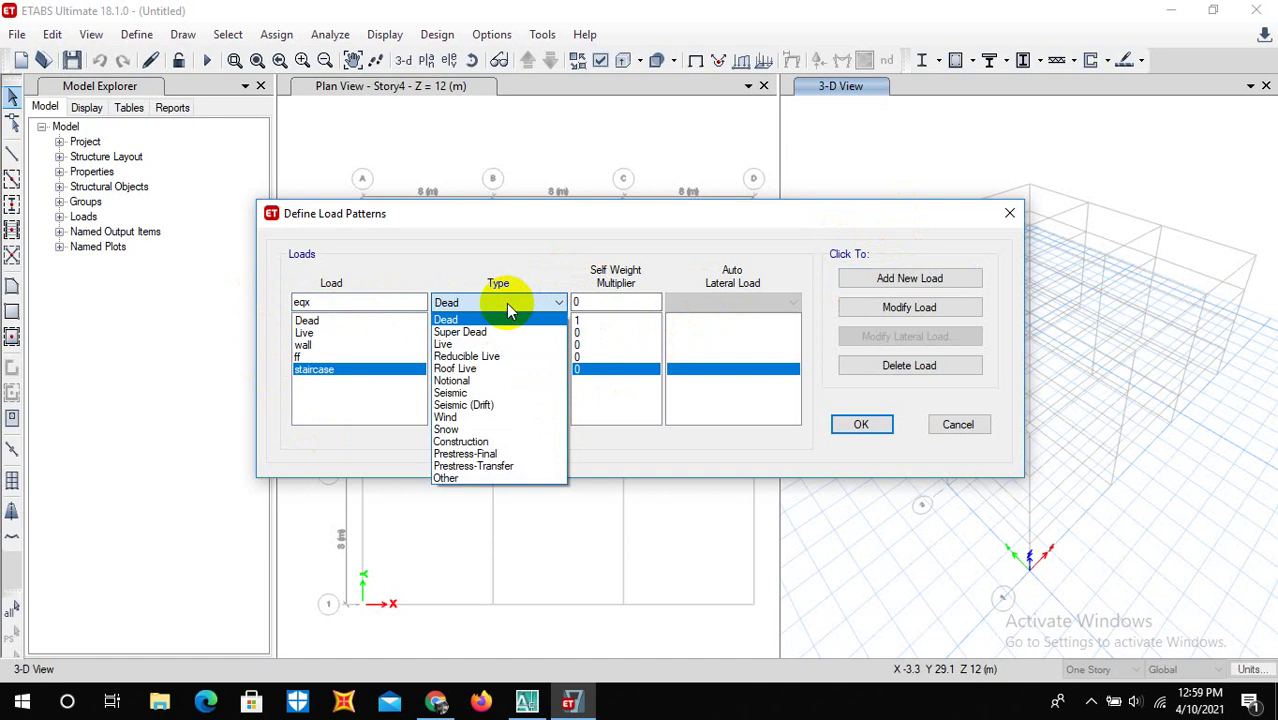
{"action": "left_click", "coordinate": [472, 393]}
{"action": "left_click", "coordinate": [703, 302]}
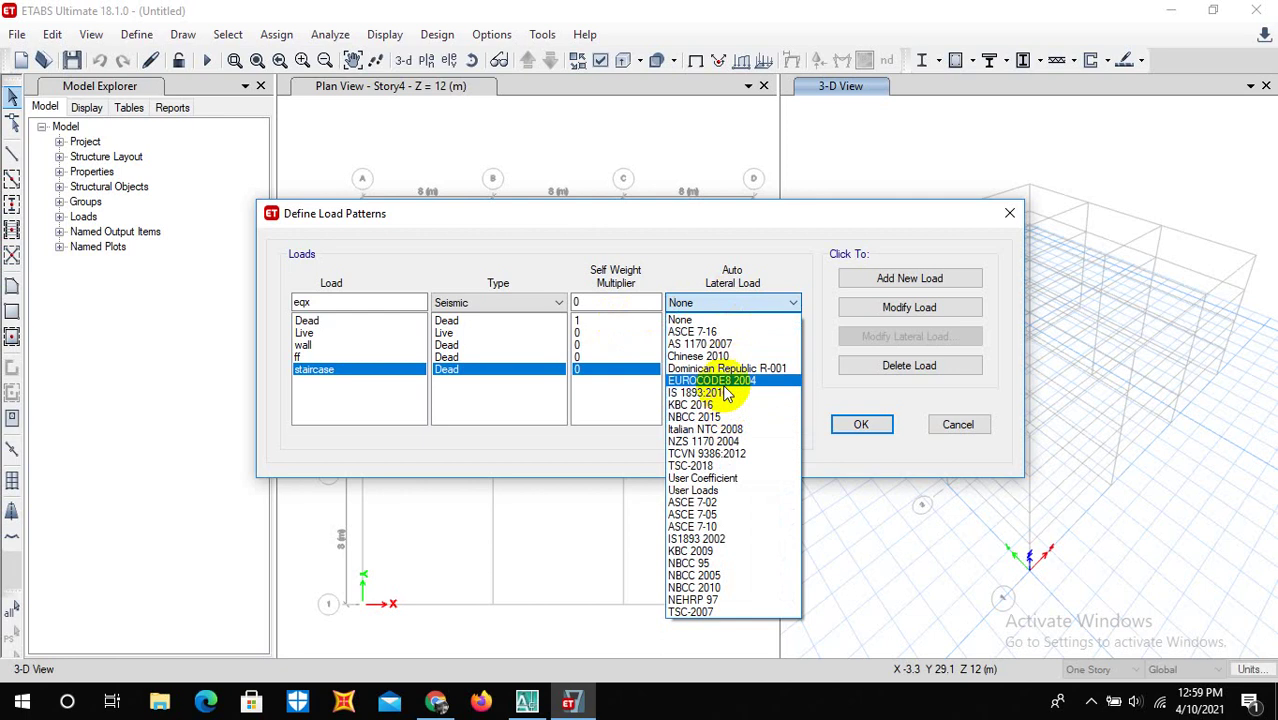
{"action": "left_click", "coordinate": [724, 381]}
{"action": "left_click", "coordinate": [728, 304]}
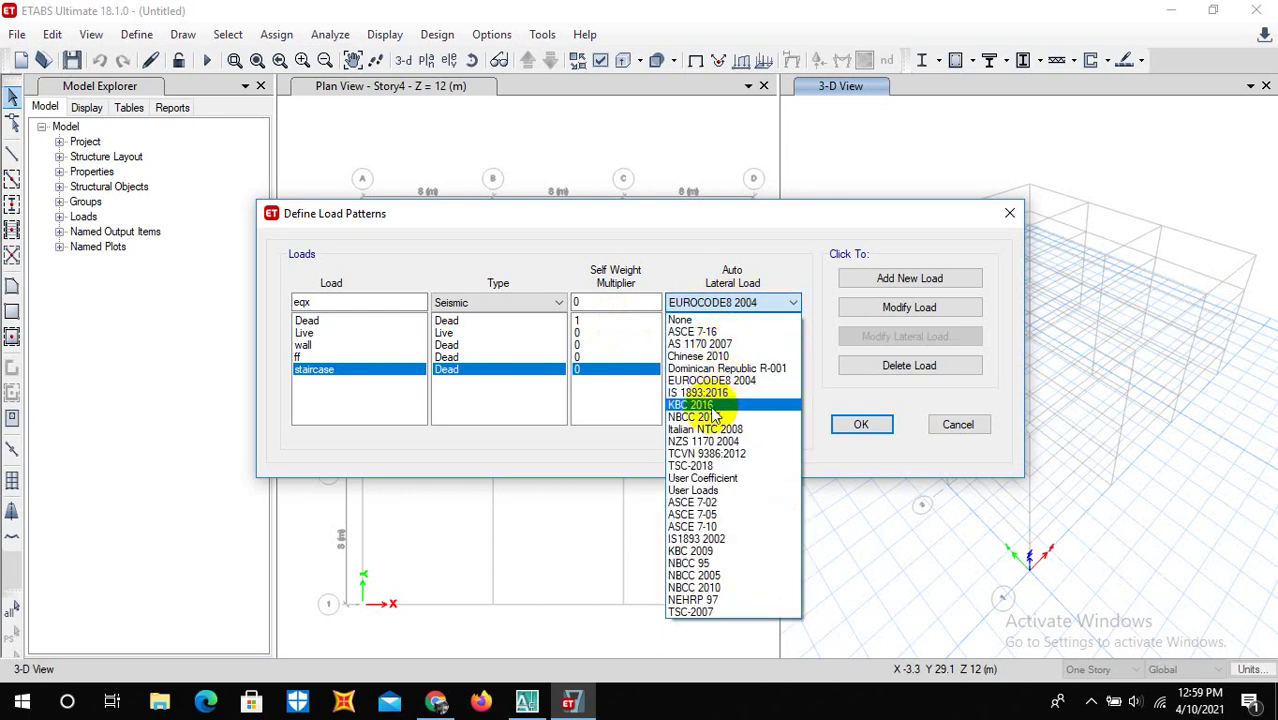
{"action": "left_click", "coordinate": [712, 394]}
{"action": "left_click", "coordinate": [888, 277]}
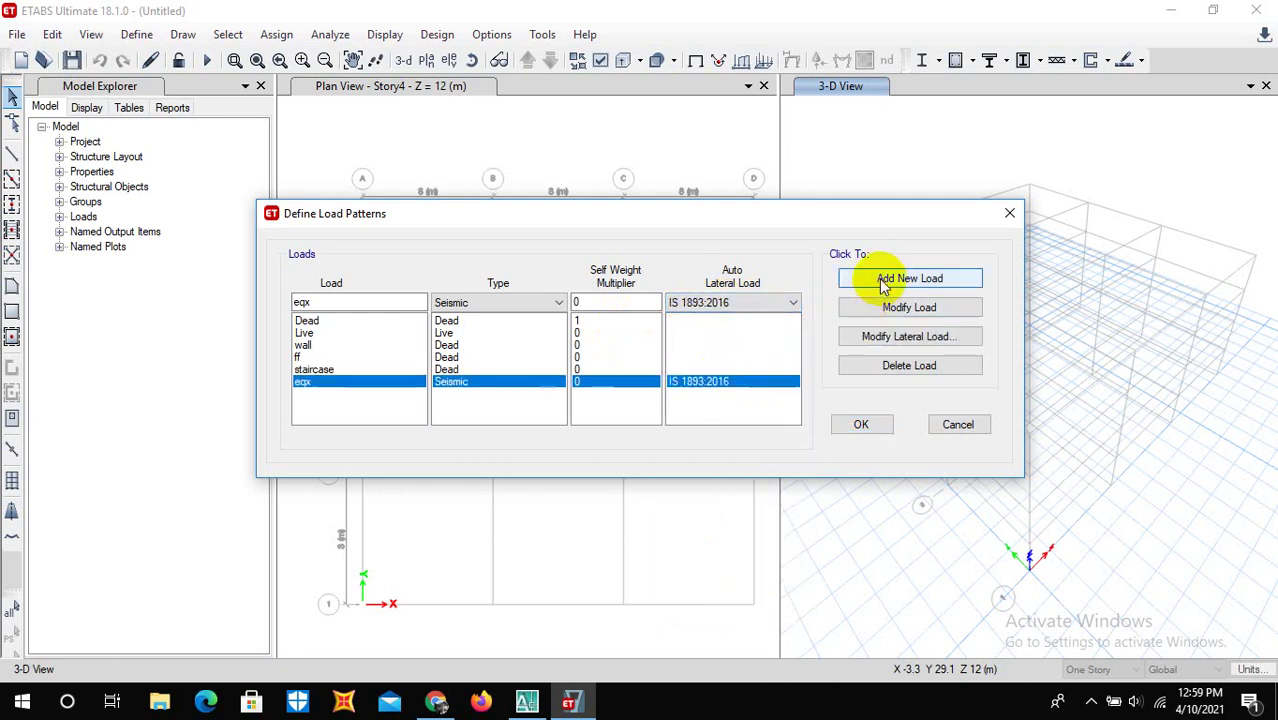
{"action": "left_click", "coordinate": [348, 304]}
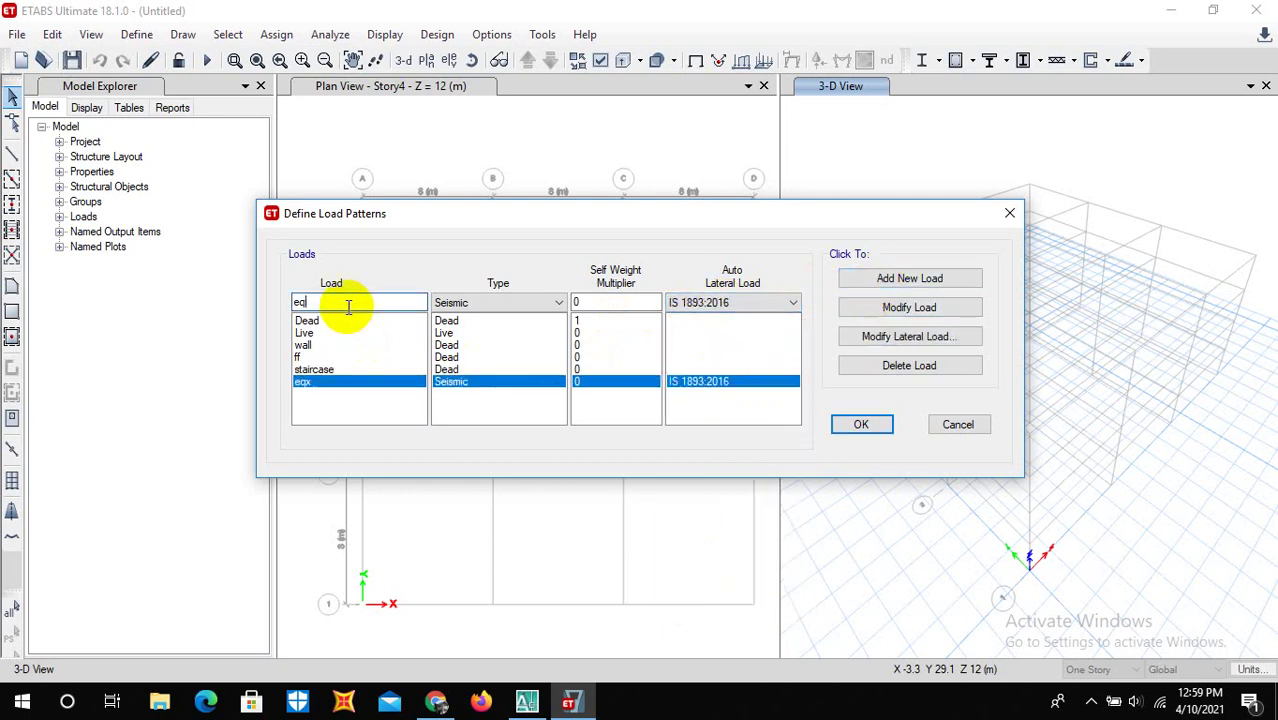
{"action": "left_click", "coordinate": [886, 277]}
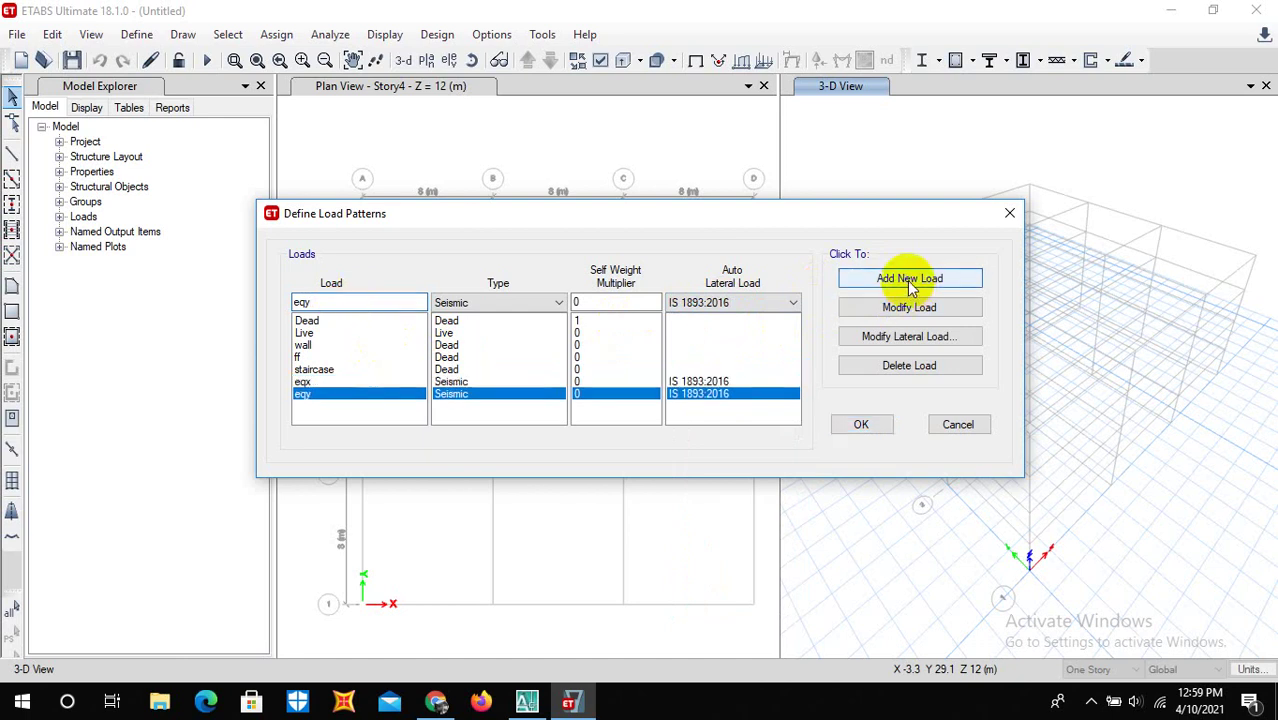
Step: Open the lateral load settings of eqx and exclude Y Dir, Y Dir + Eccentricity and Y Dir - Eccentricity
{"action": "left_click", "coordinate": [706, 382]}
{"action": "left_click", "coordinate": [898, 336]}
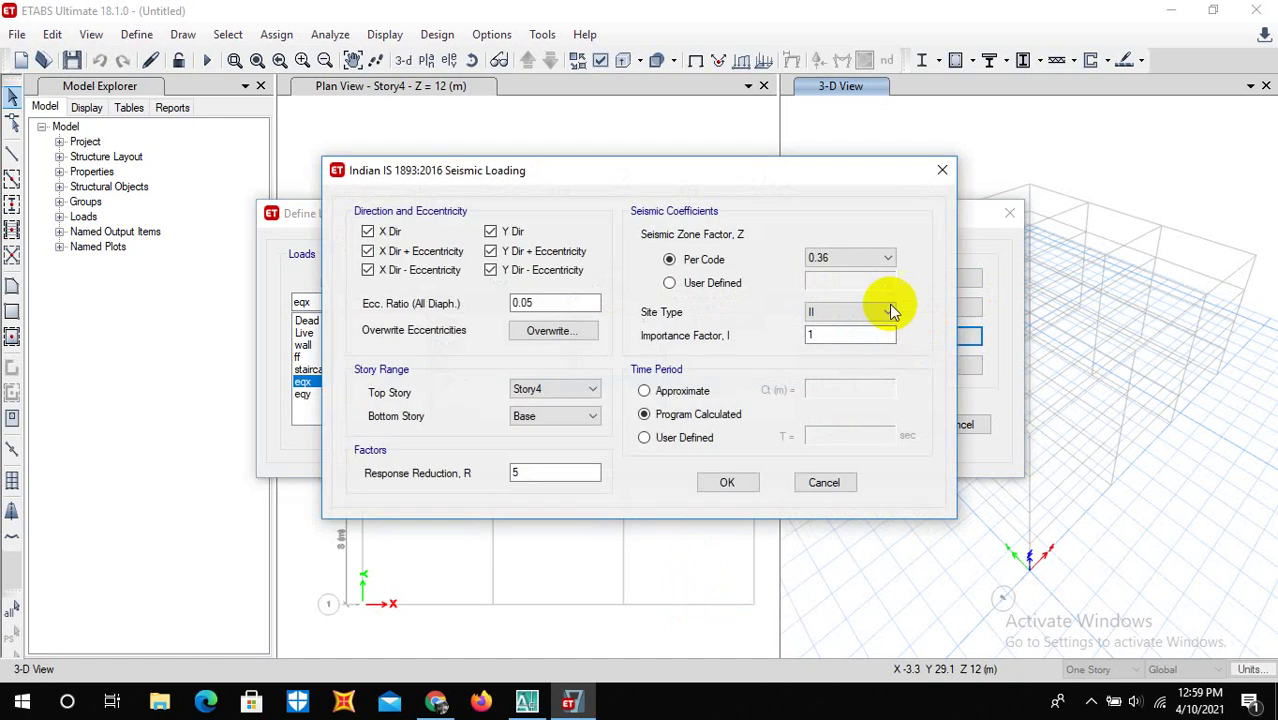
{"action": "left_click", "coordinate": [490, 232]}
{"action": "left_click", "coordinate": [490, 251]}
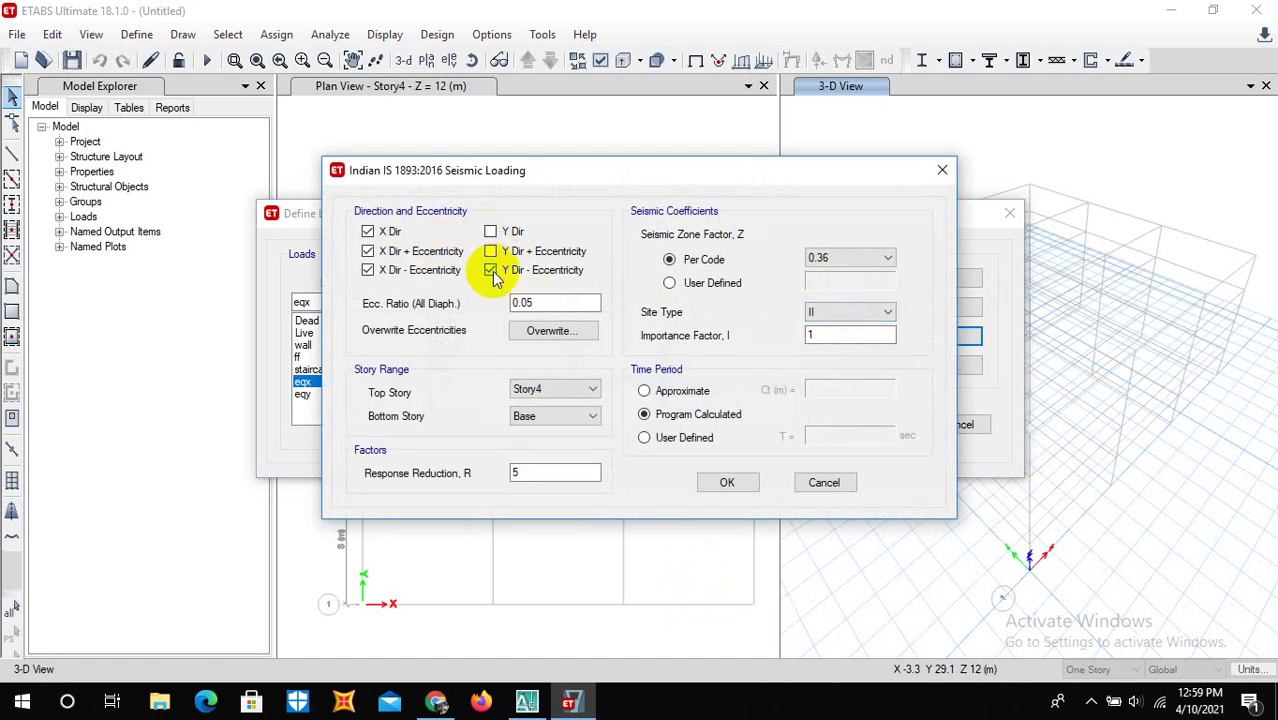
{"action": "left_click", "coordinate": [490, 270]}
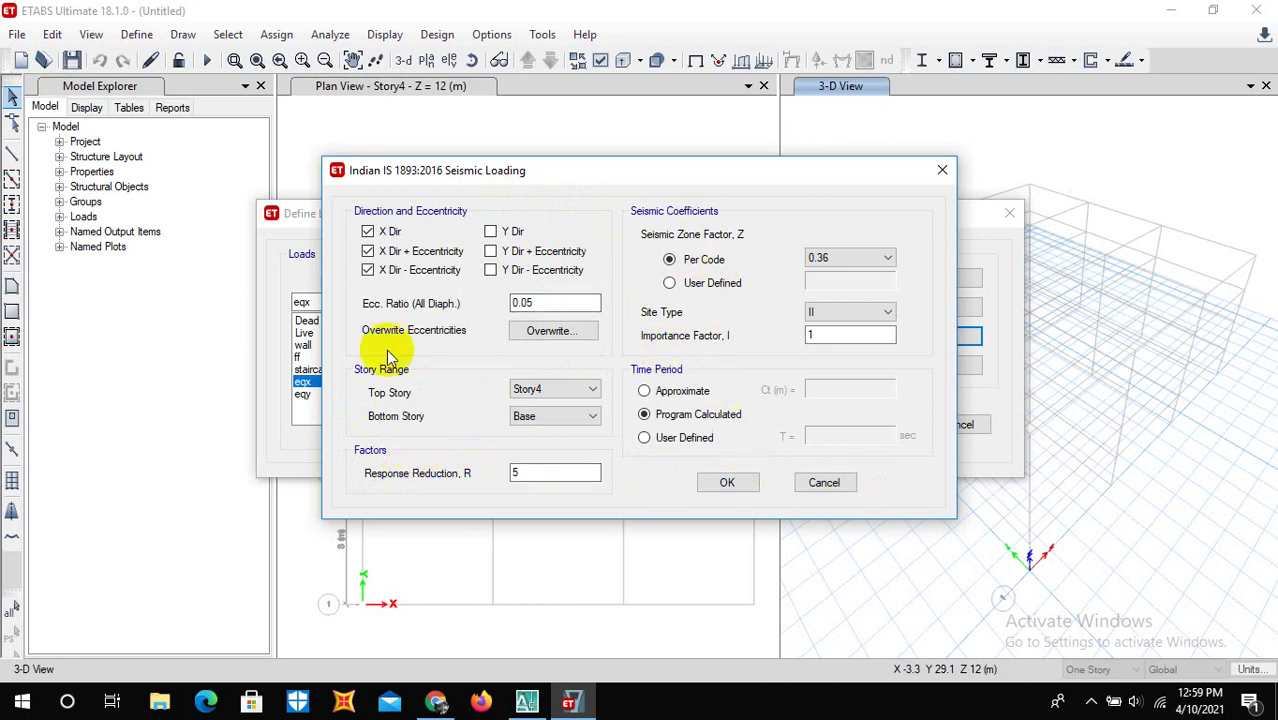
Step: Switch the eqx time period to User Defined and consult the level heights of section X-X in AutoCAD
{"action": "left_click", "coordinate": [645, 438]}
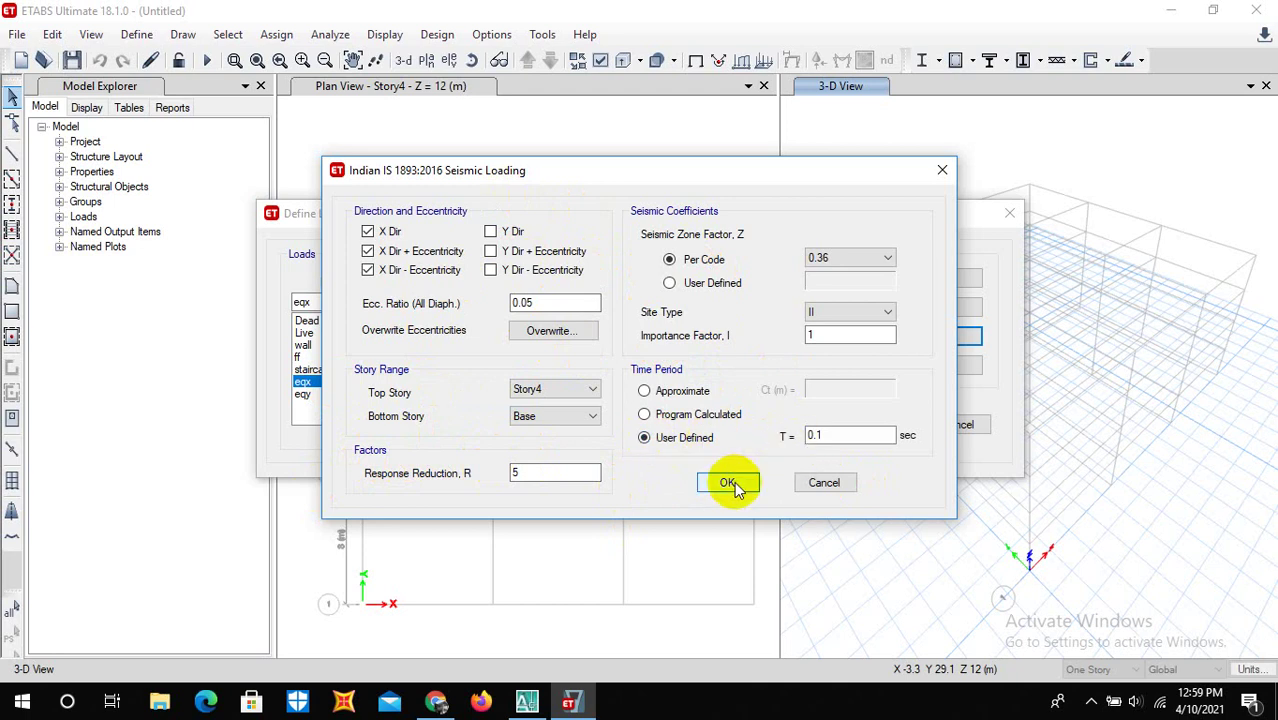
{"action": "left_click", "coordinate": [847, 437]}
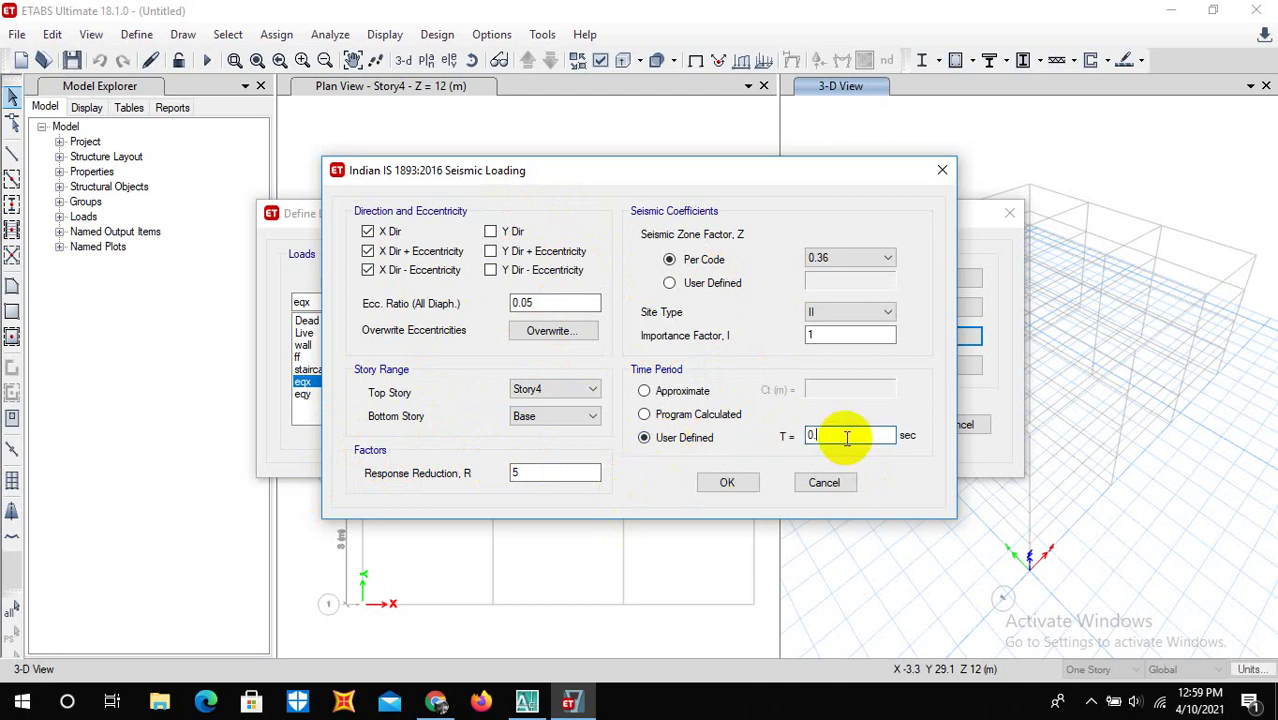
{"action": "left_click", "coordinate": [527, 702]}
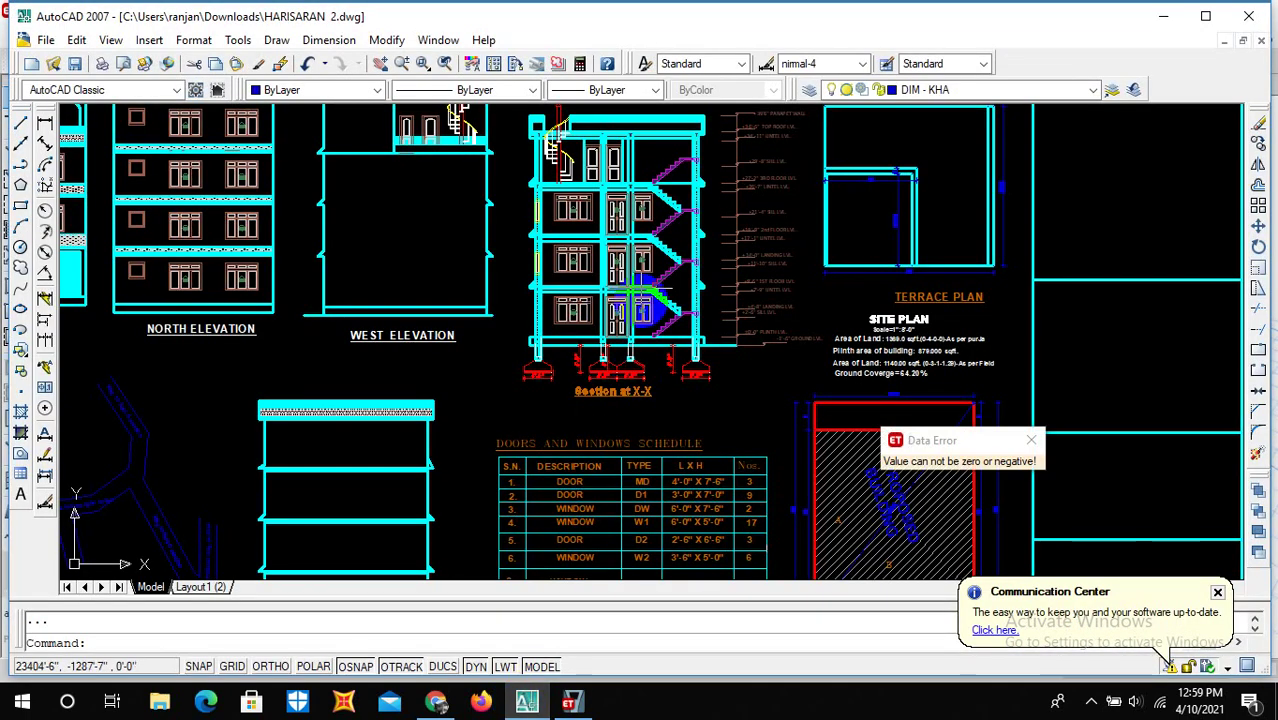
{"action": "scroll", "coordinate": [640, 300], "scroll_direction": "down", "scroll_amount": 2}
{"action": "scroll", "coordinate": [705, 177], "scroll_direction": "up", "scroll_amount": 5}
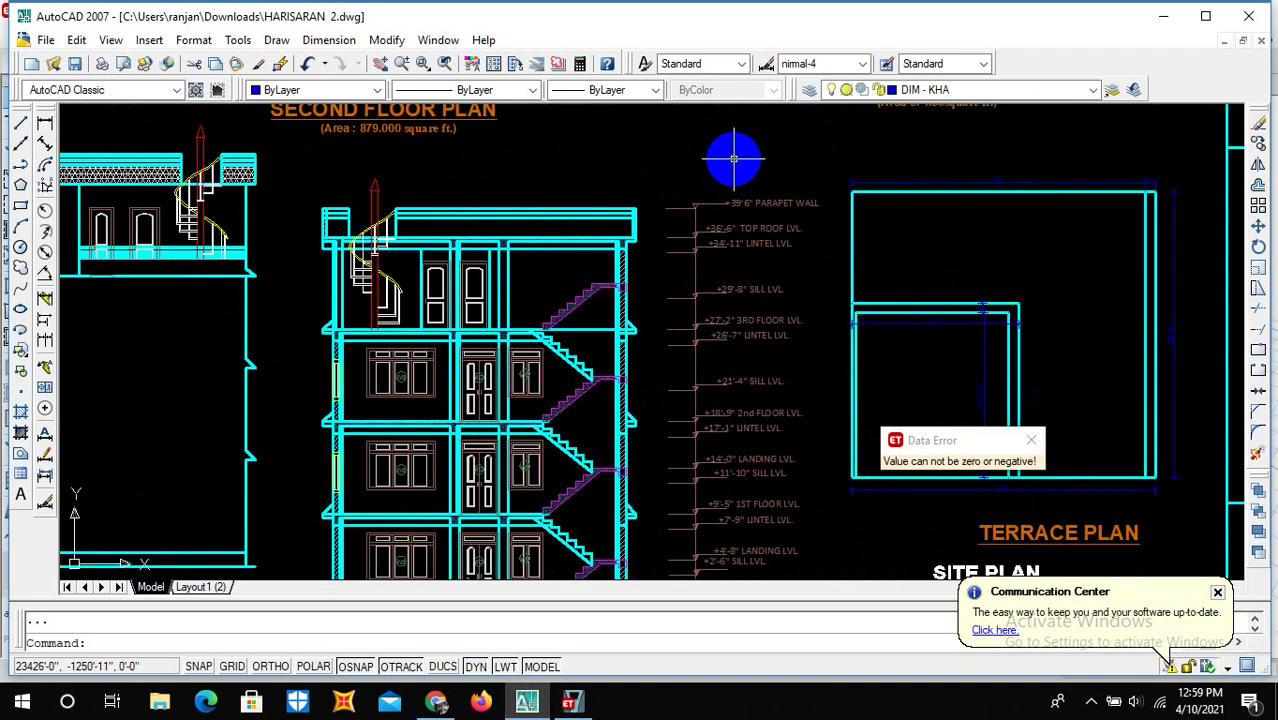
{"action": "scroll", "coordinate": [660, 205], "scroll_direction": "up", "scroll_amount": 1}
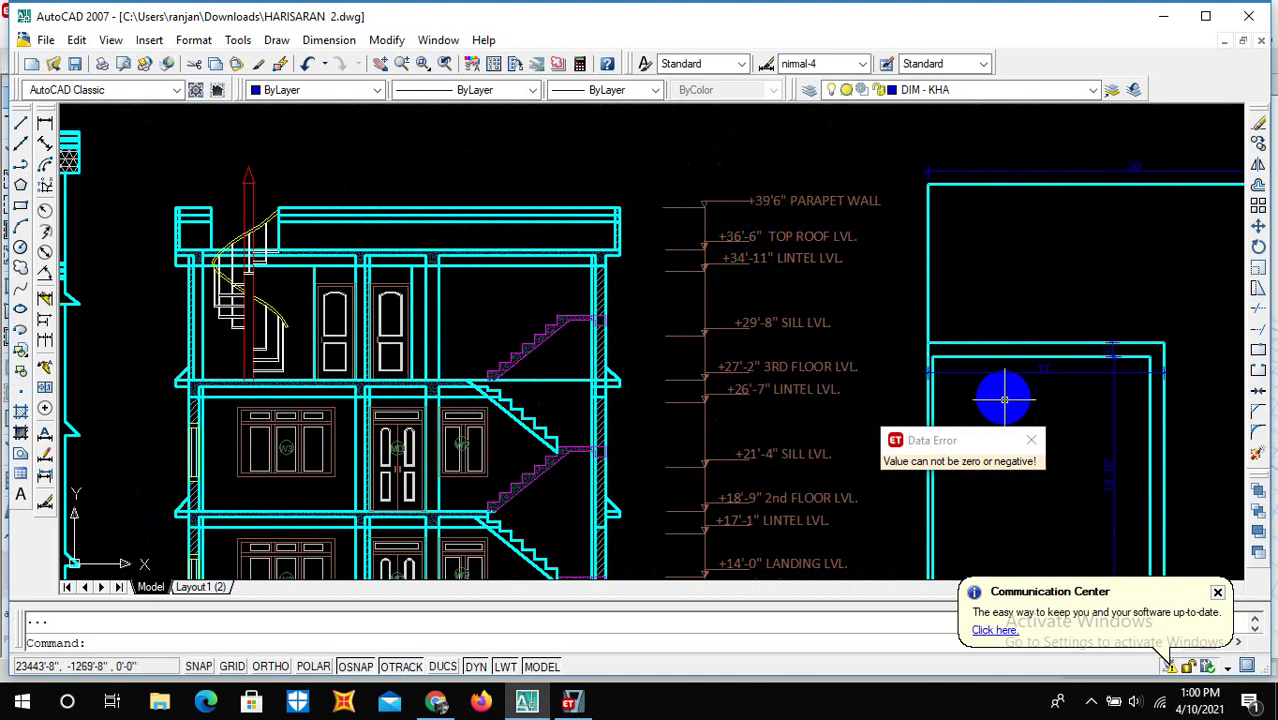
Step: Return to ETABS and calculate the user-defined time period T of eqx with the expression 0.075*12.039^0.75
{"action": "left_click", "coordinate": [1025, 440]}
{"action": "left_click", "coordinate": [820, 435]}
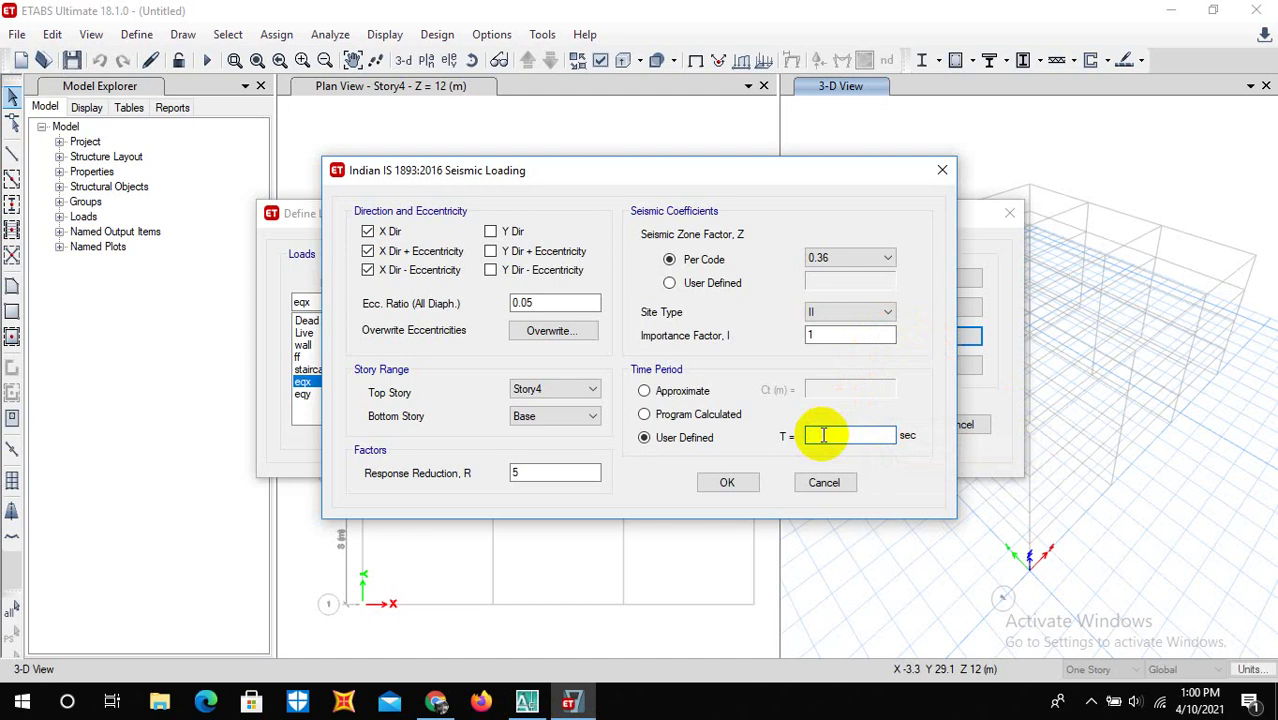
{"action": "type", "text": "0"}
{"action": "key", "text": "BackSpace"}
{"action": "type", "text": "*12.03"}
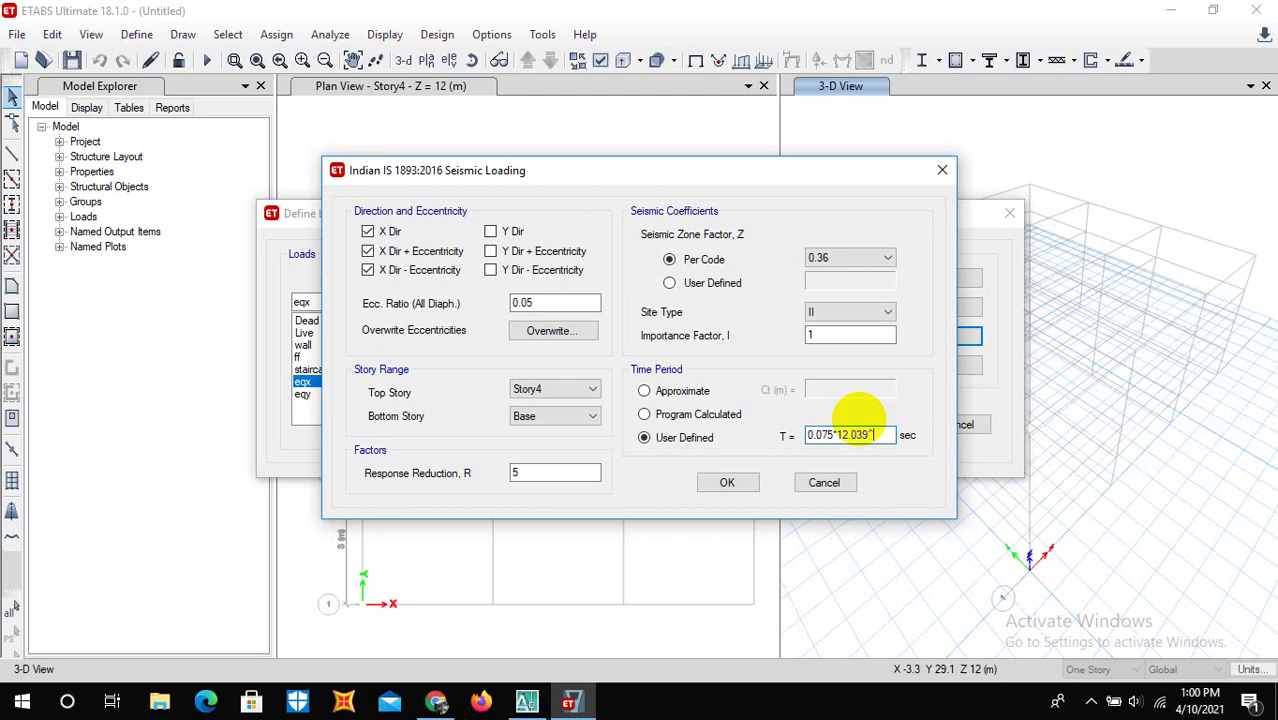
{"action": "type", "text": "9^0.75"}
{"action": "double_click", "coordinate": [856, 437]}
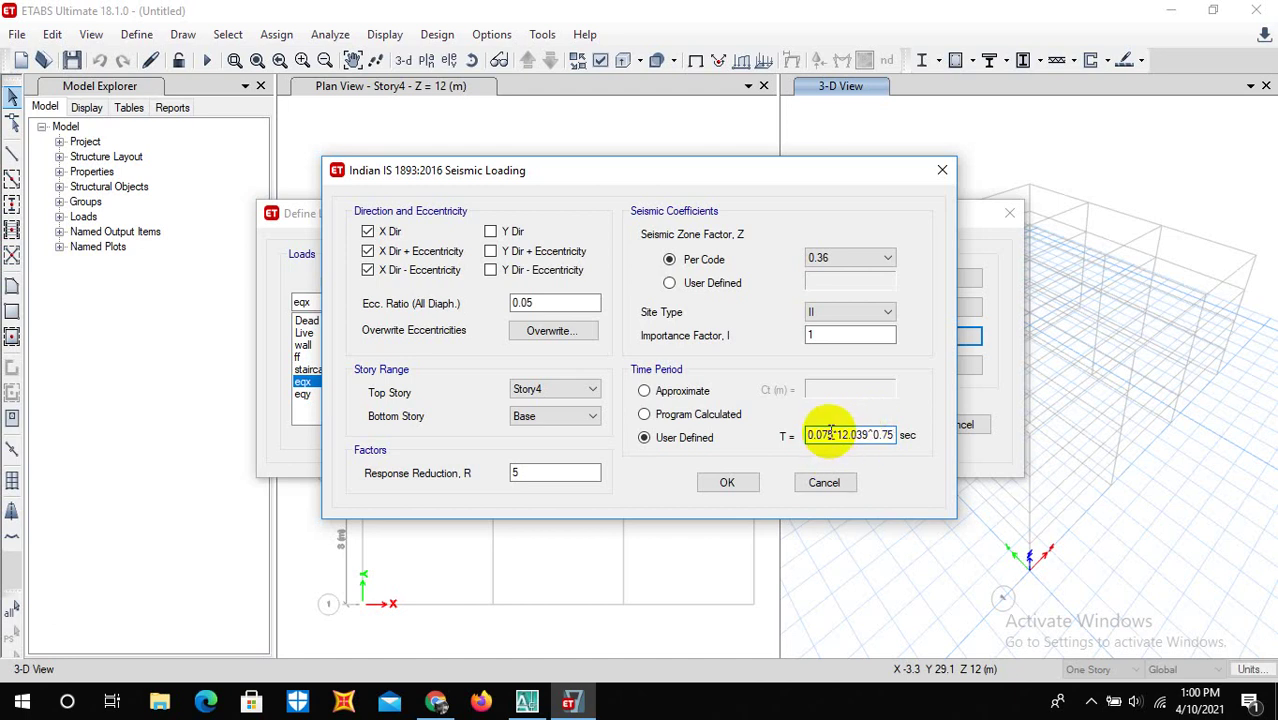
{"action": "left_click", "coordinate": [842, 431]}
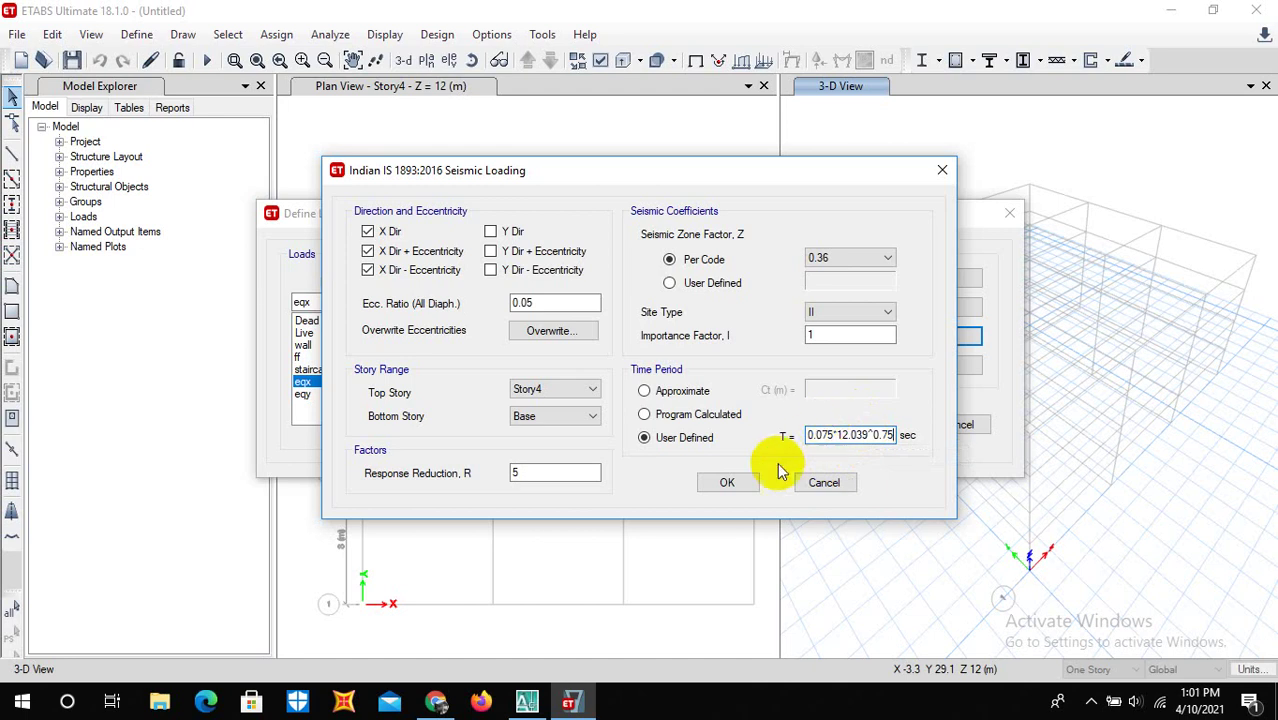
{"action": "key", "text": "Tab"}
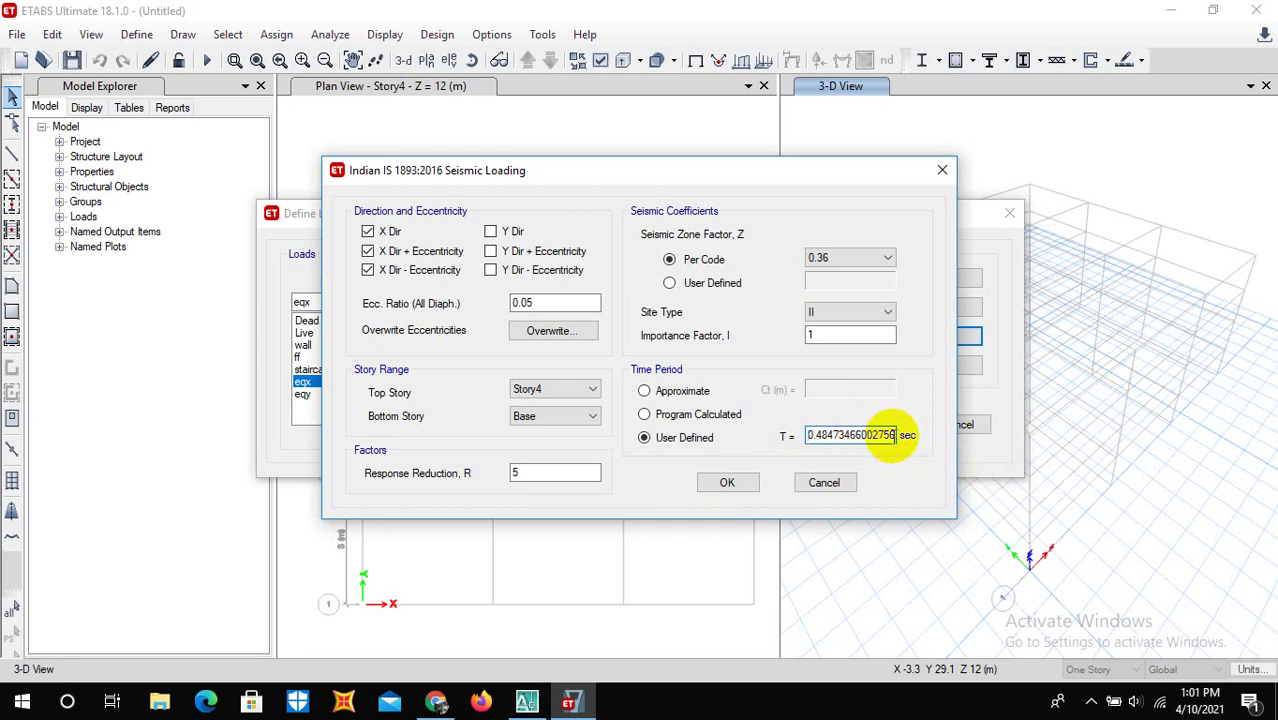
Step: Round the time period T of eqx to 0.48 sec and save its seismic loading
{"action": "left_click", "coordinate": [810, 437]}
{"action": "left_click_drag", "start_coordinate": [810, 437], "coordinate": [893, 435]}
{"action": "type", "text": "0.48"}
{"action": "left_click", "coordinate": [727, 482]}
Step: Open the lateral load settings of eqy and exclude X Dir, X Dir + Eccentricity and X Dir - Eccentricity
{"action": "left_click", "coordinate": [725, 394]}
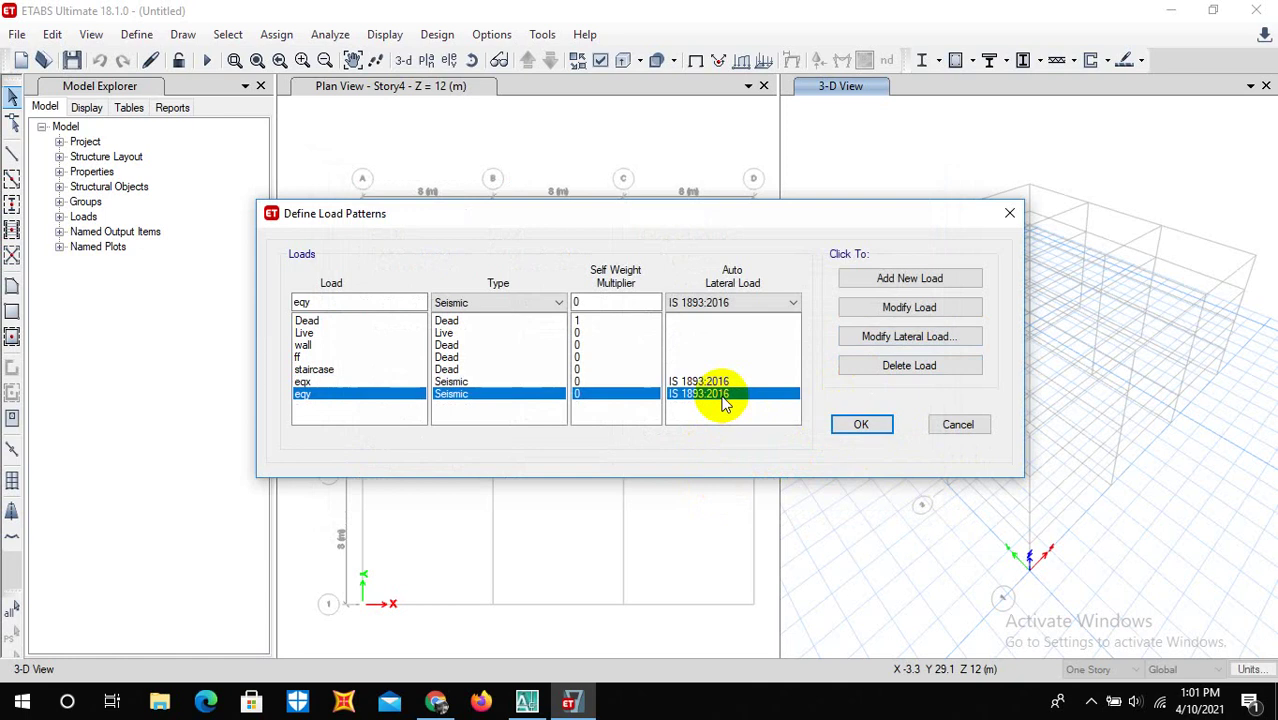
{"action": "left_click", "coordinate": [897, 337]}
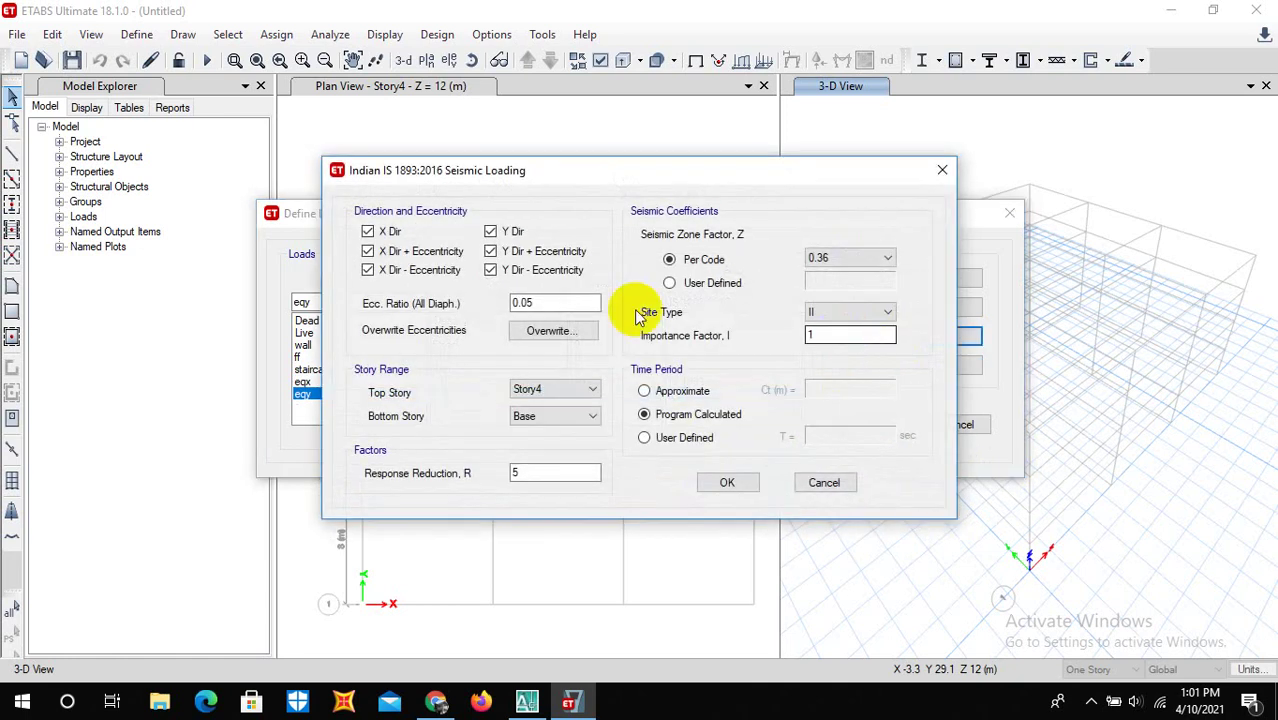
{"action": "left_click", "coordinate": [367, 232]}
{"action": "left_click", "coordinate": [367, 251]}
{"action": "left_click", "coordinate": [367, 270]}
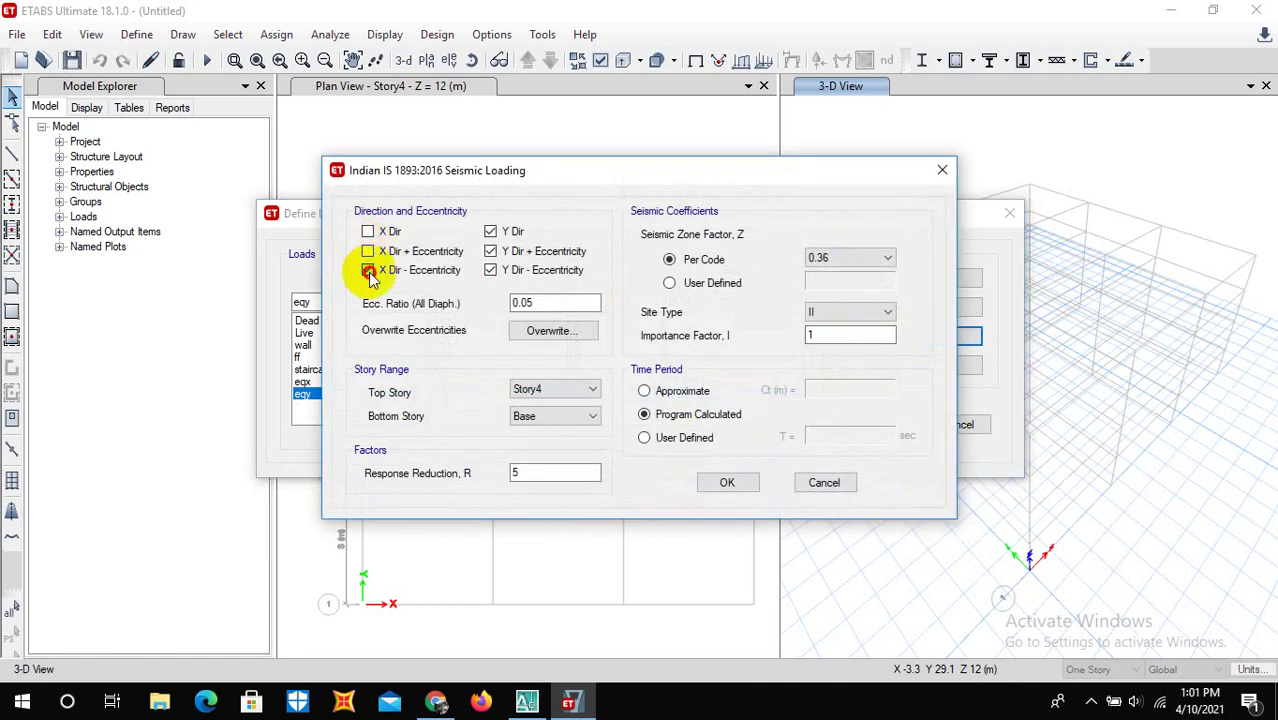
Step: Set the eqy time period to User Defined with T = 0.48 sec and save the load patterns
{"action": "left_click", "coordinate": [644, 437]}
{"action": "double_click", "coordinate": [817, 434]}
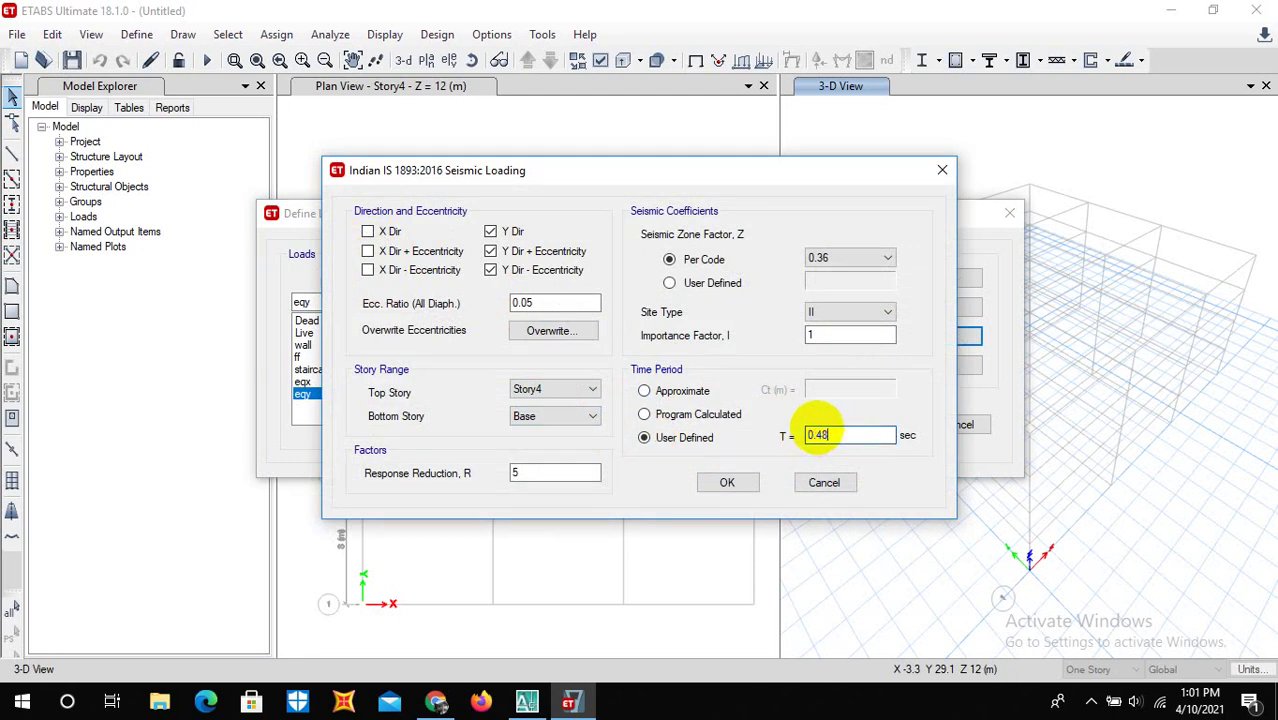
{"action": "left_click", "coordinate": [727, 481]}
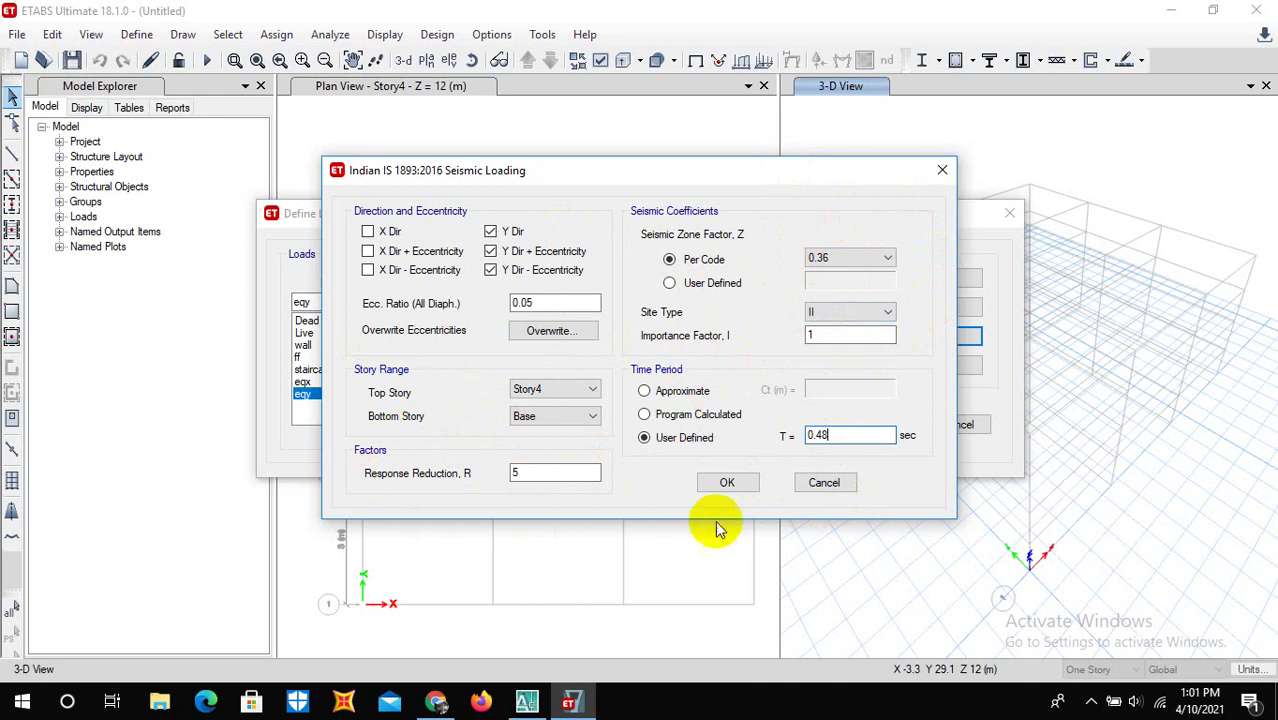
{"action": "left_click", "coordinate": [735, 485]}
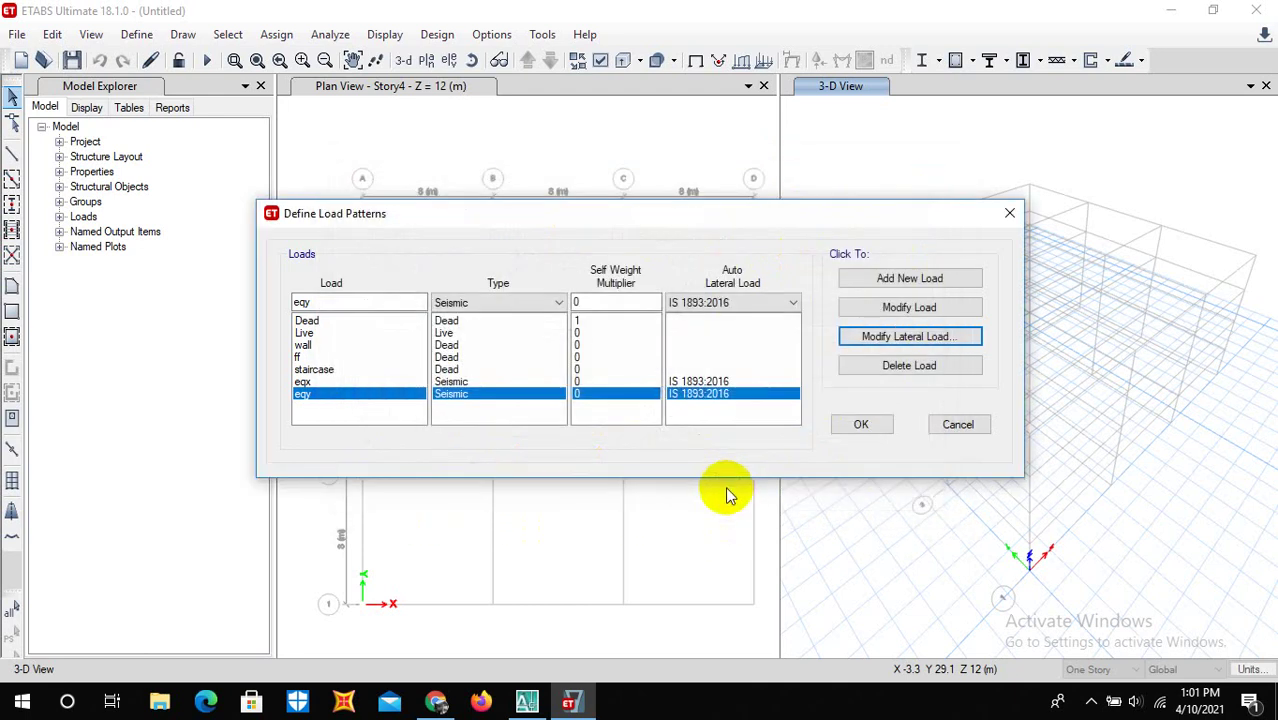
{"action": "left_click", "coordinate": [874, 425]}
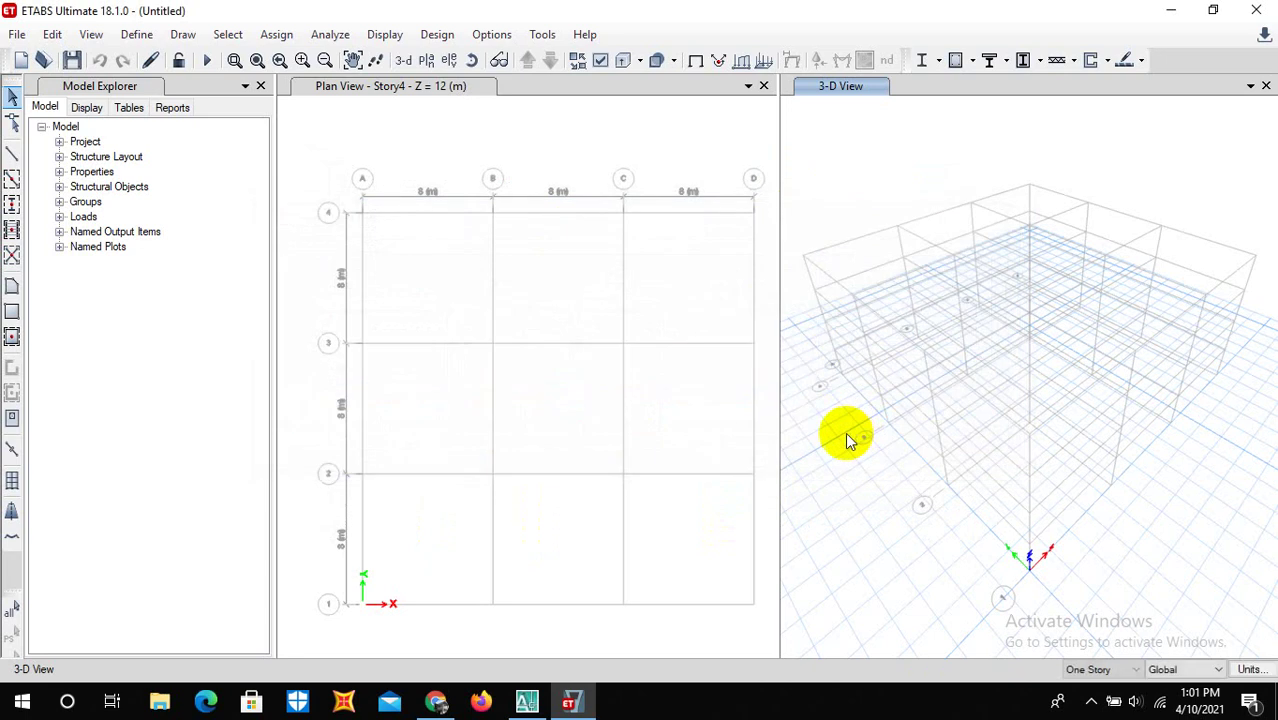
Step: Add the default design load combinations for Concrete Frame Design and save them
{"action": "left_click", "coordinate": [135, 36]}
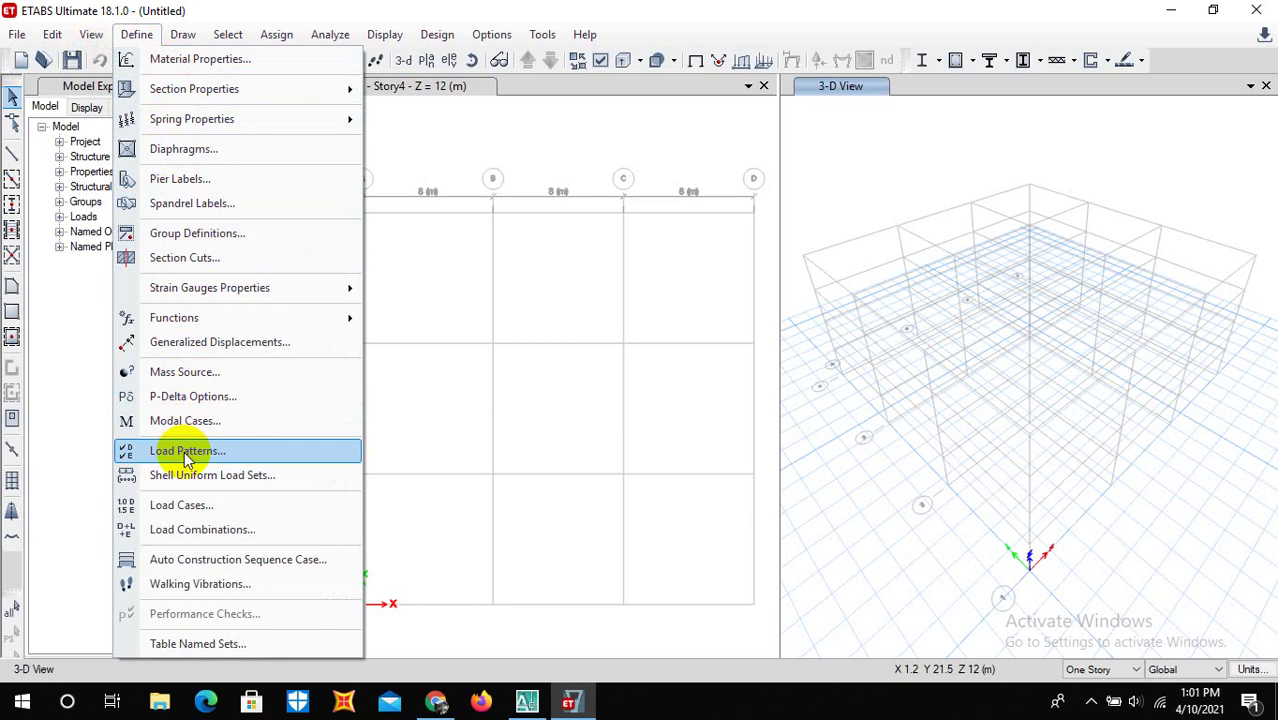
{"action": "left_click", "coordinate": [195, 529]}
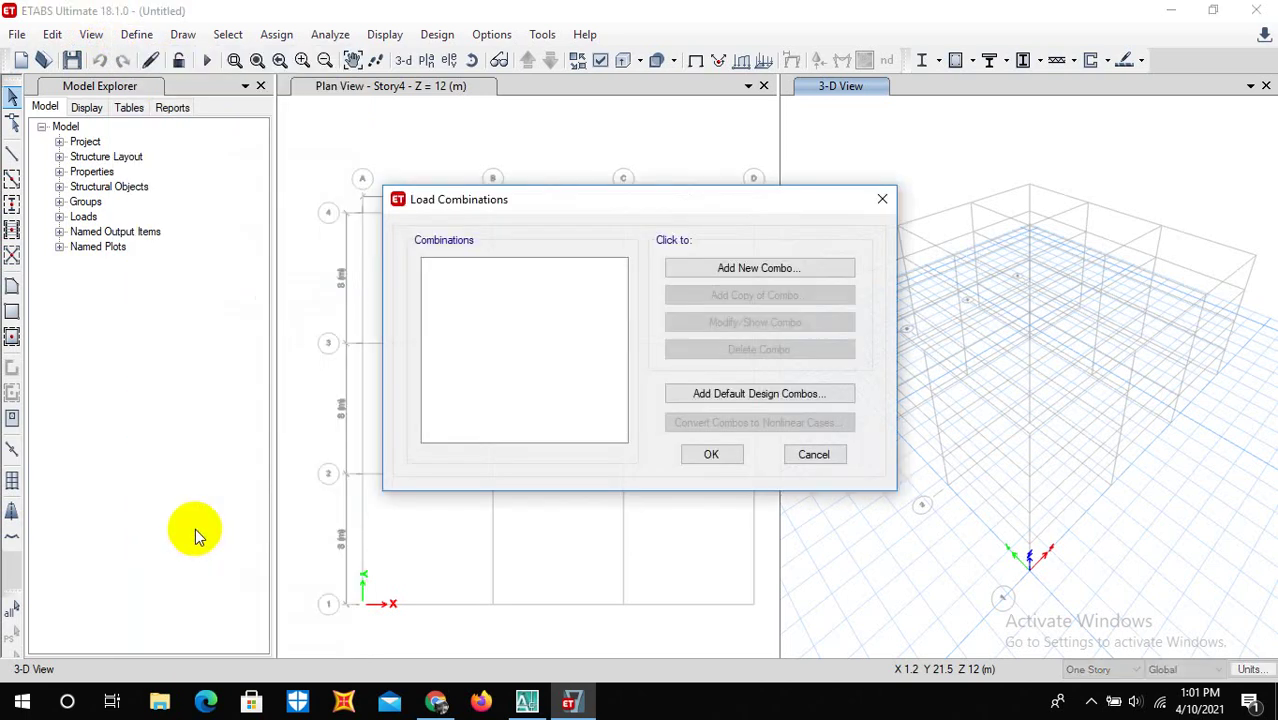
{"action": "left_click", "coordinate": [782, 394]}
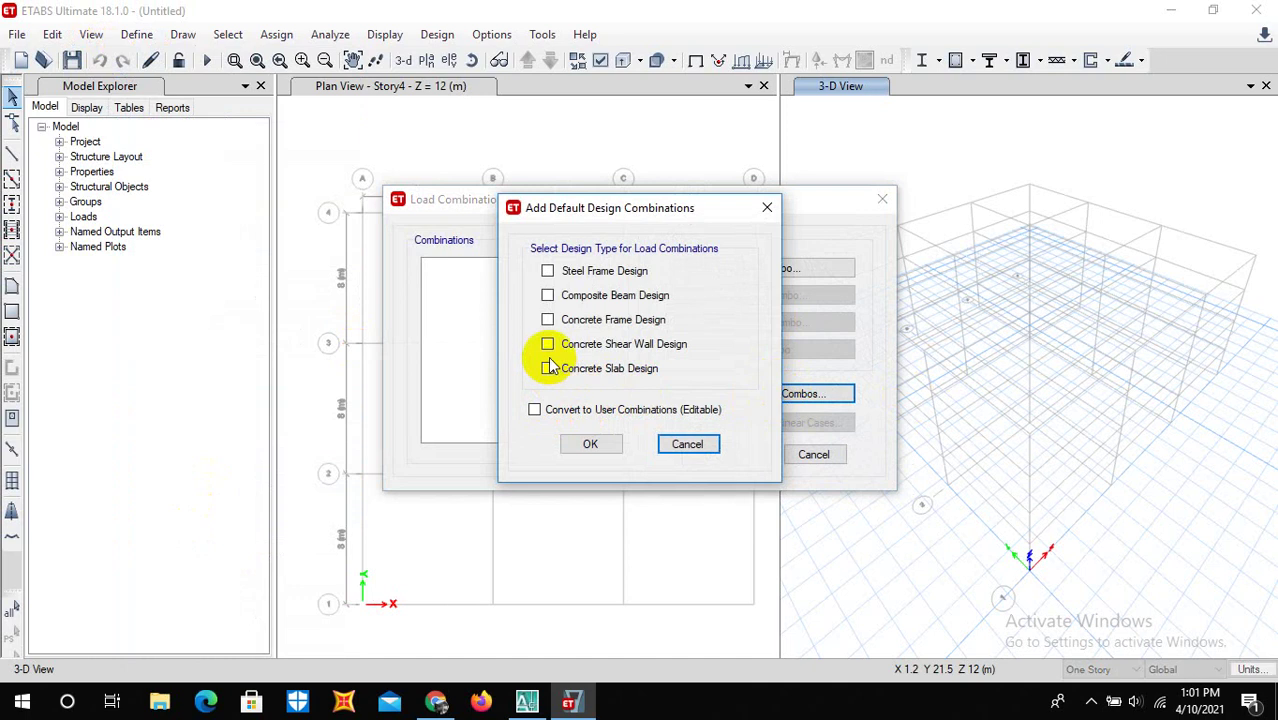
{"action": "left_click", "coordinate": [547, 320]}
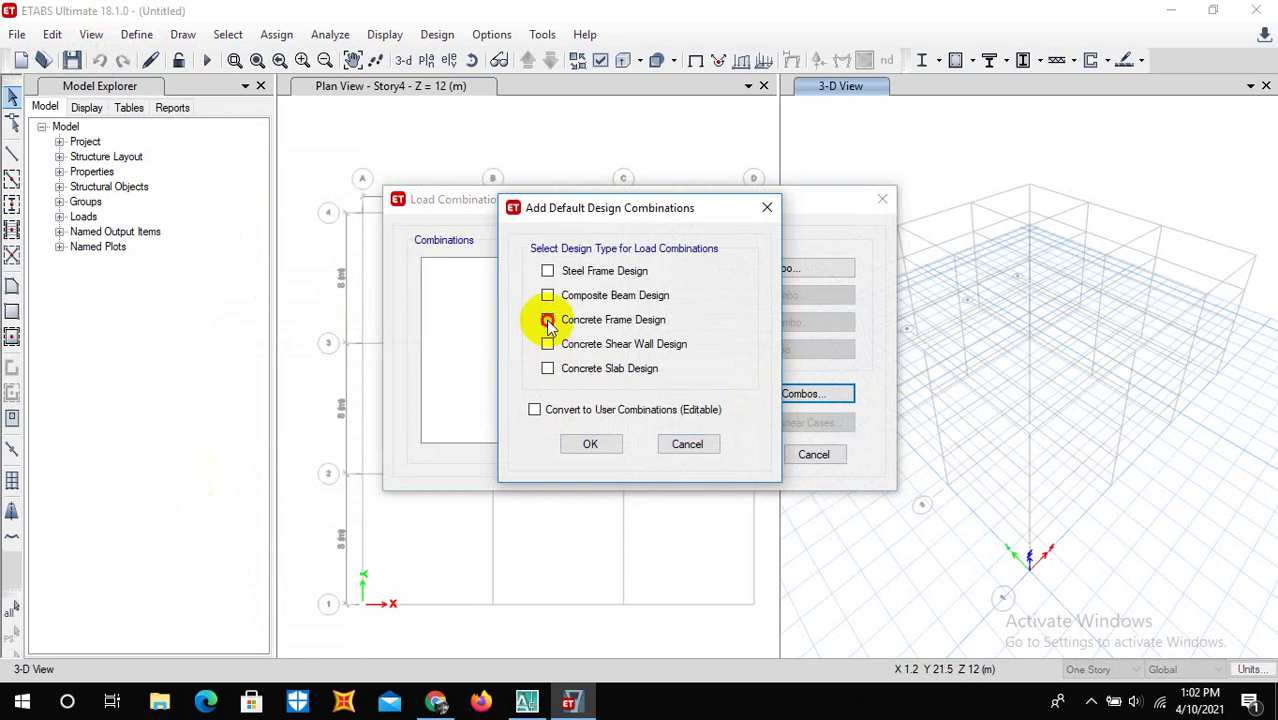
{"action": "left_click", "coordinate": [584, 445]}
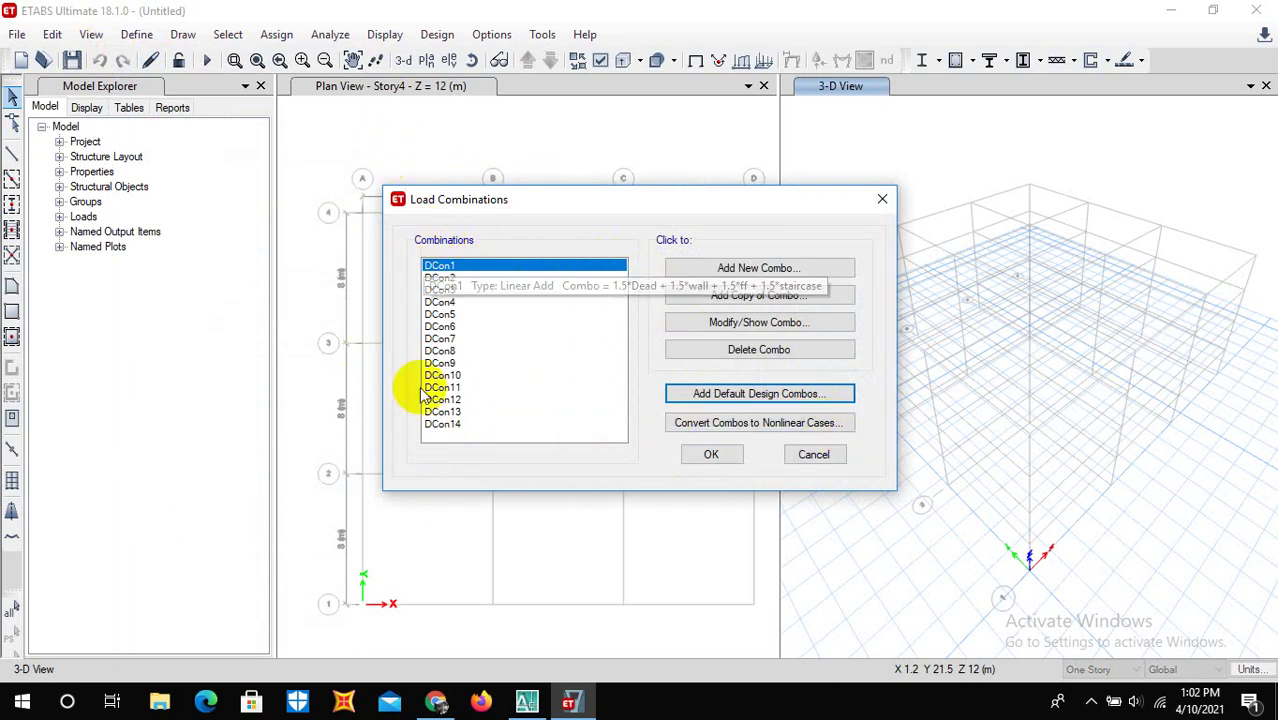
{"action": "left_click", "coordinate": [707, 458]}
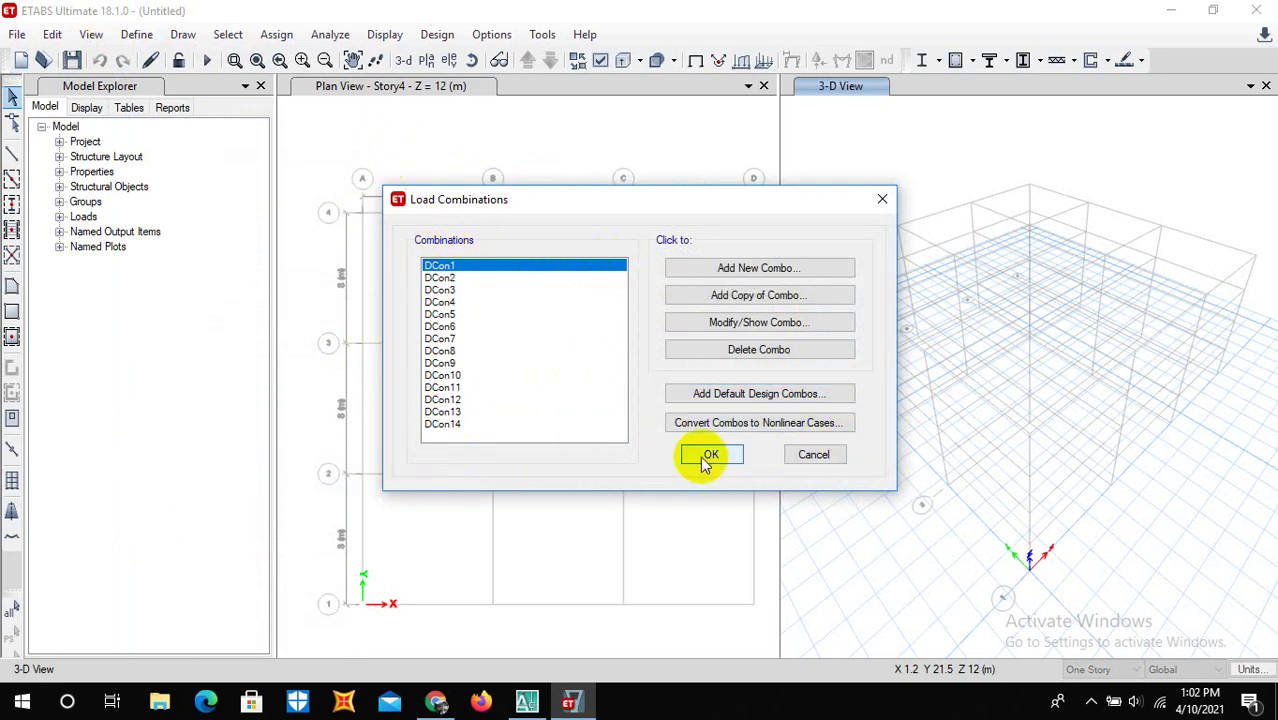
Step: Make mass source MsSrc1 use Specified Load Patterns and add the Dead pattern with multiplier 1
{"action": "left_click", "coordinate": [142, 38]}
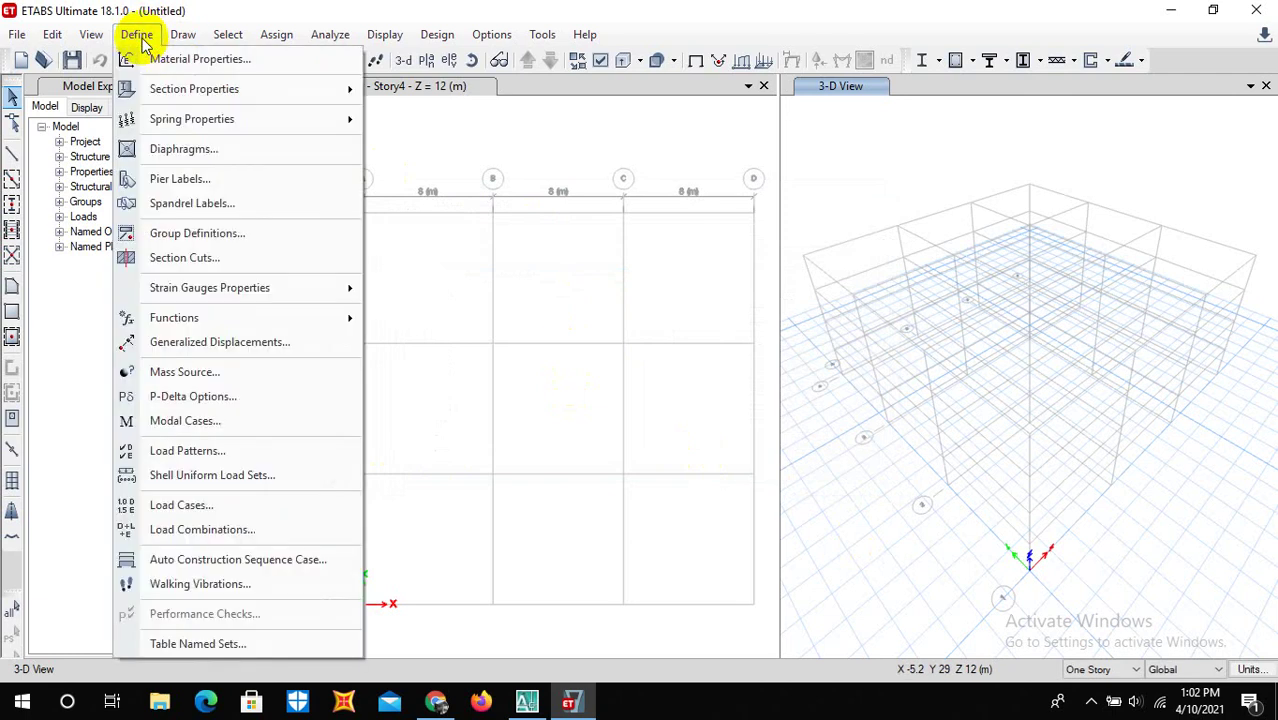
{"action": "left_click", "coordinate": [221, 372]}
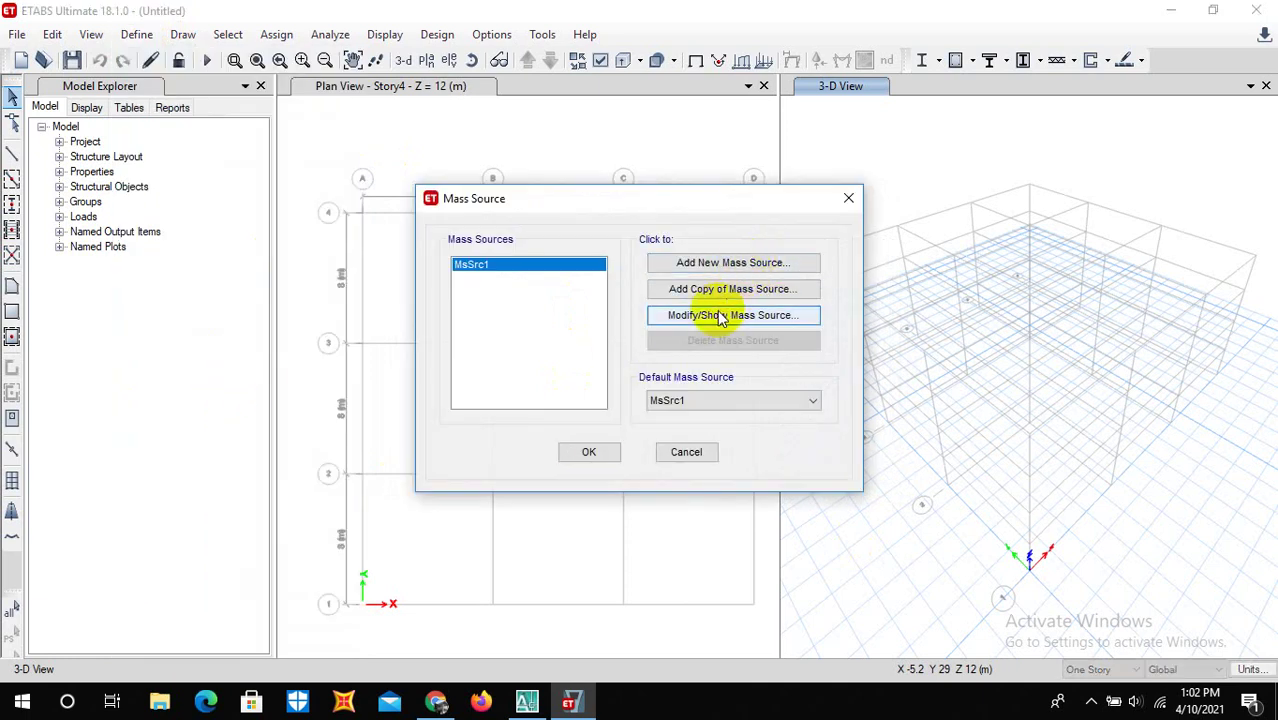
{"action": "left_click", "coordinate": [721, 316]}
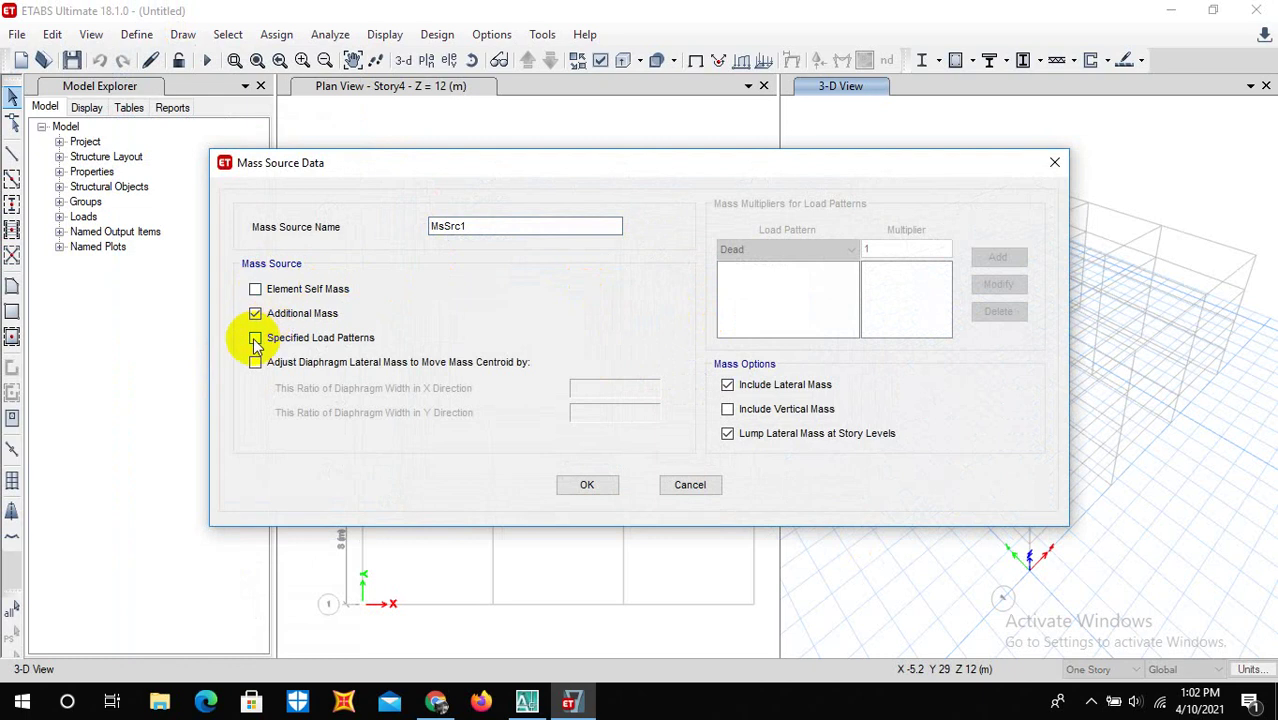
{"action": "left_click", "coordinate": [255, 338]}
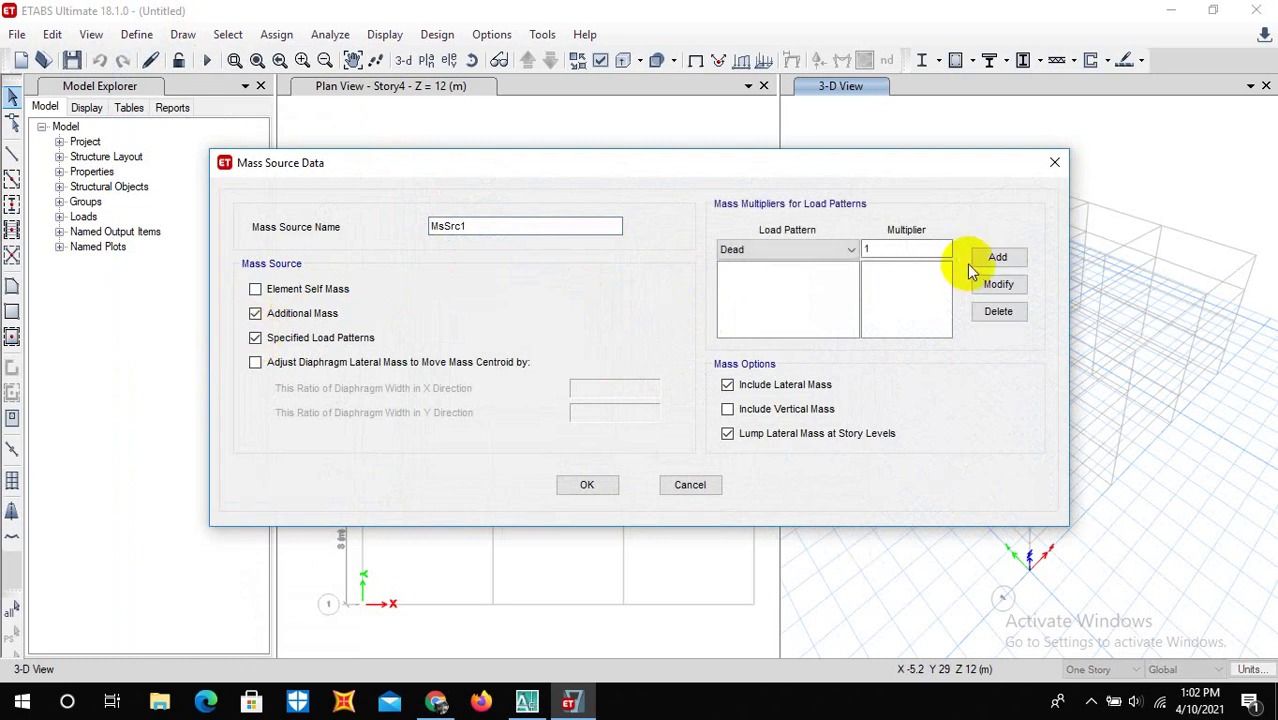
{"action": "left_click", "coordinate": [842, 256]}
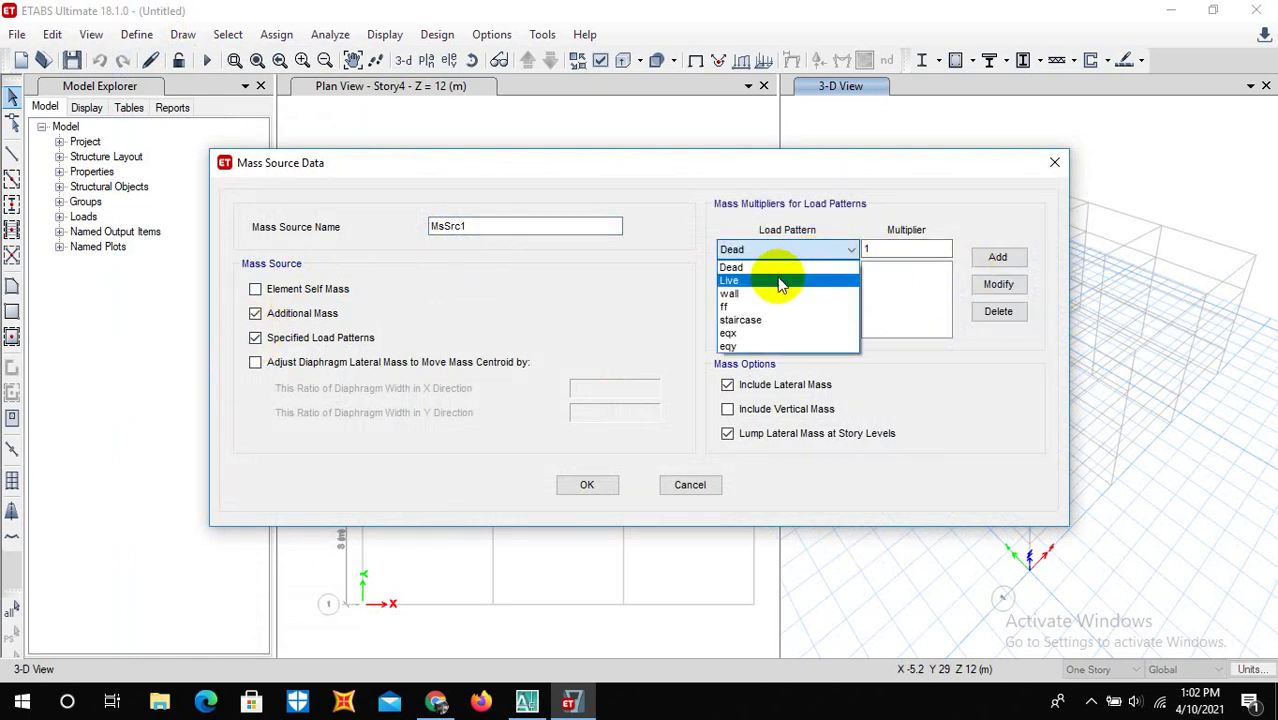
{"action": "left_click", "coordinate": [779, 268]}
{"action": "left_click", "coordinate": [997, 257]}
Step: Add the Live load pattern to the mass source with multiplier 0.25
{"action": "left_click", "coordinate": [813, 250]}
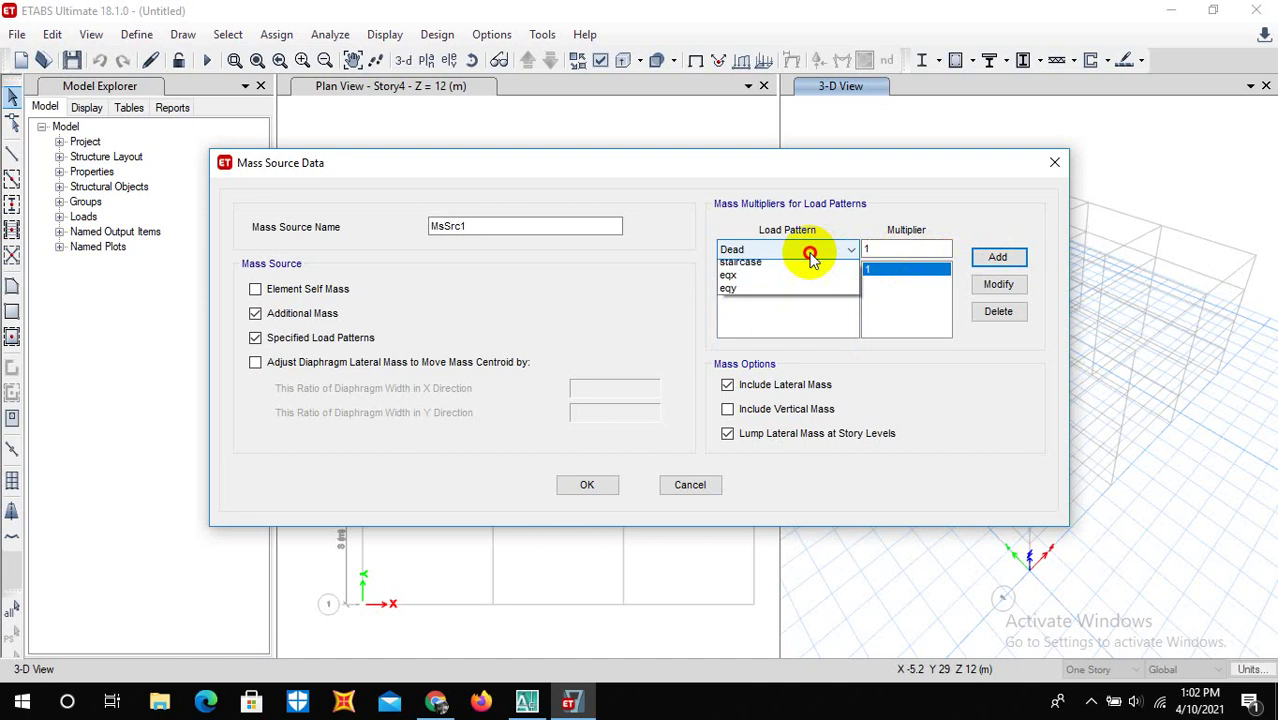
{"action": "left_click", "coordinate": [769, 283]}
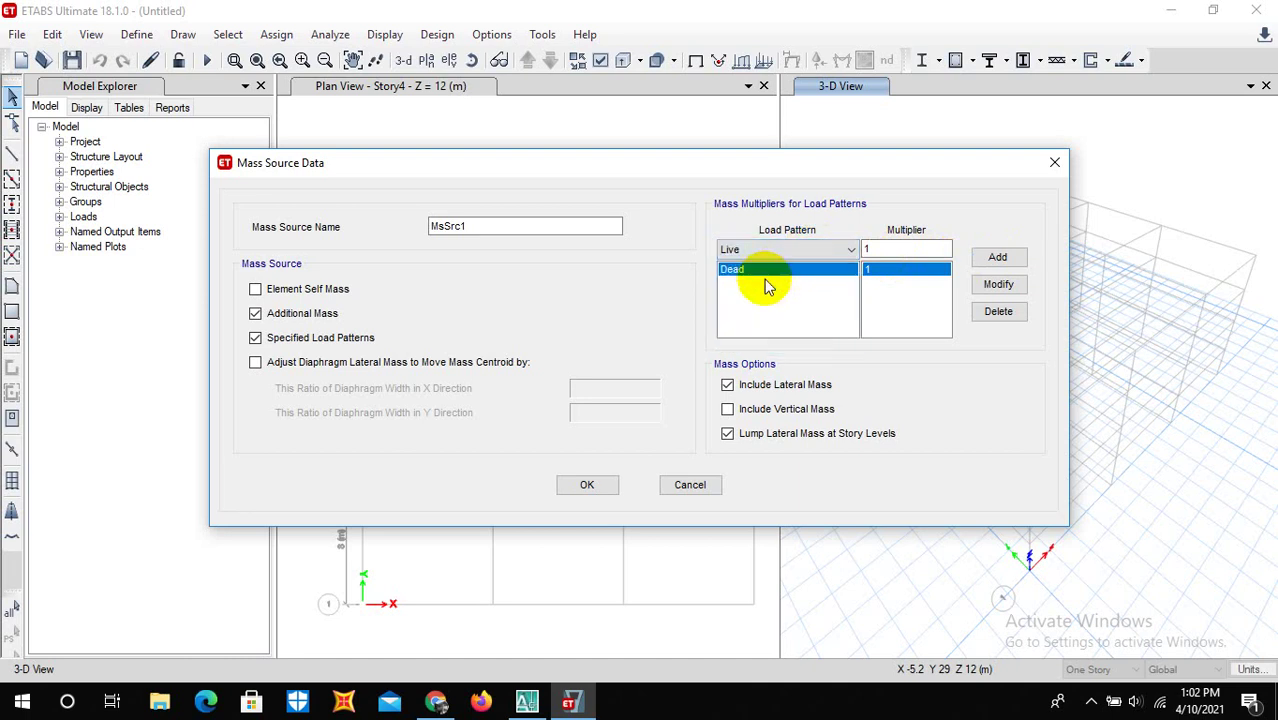
{"action": "double_click", "coordinate": [866, 248]}
{"action": "type", "text": "0."}
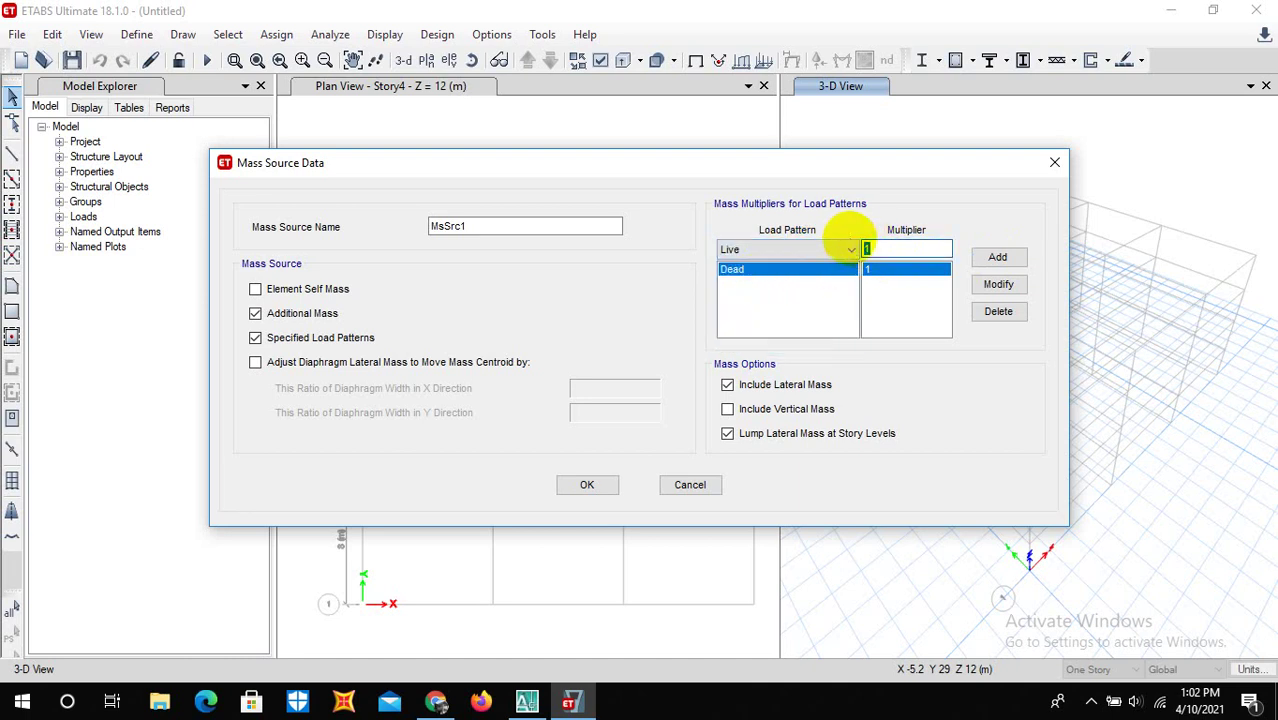
{"action": "type", "text": "25"}
{"action": "left_click", "coordinate": [998, 258]}
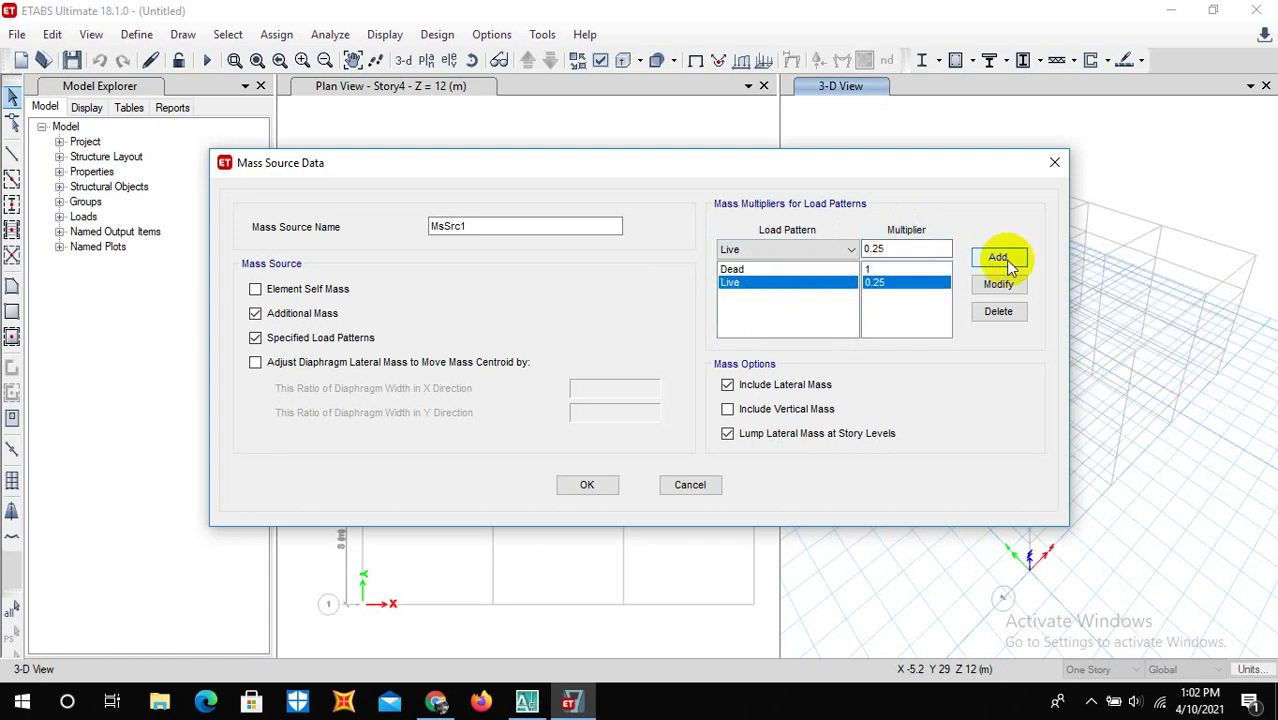
Step: Add the wall load pattern to the mass source with multiplier 1
{"action": "left_click", "coordinate": [820, 248]}
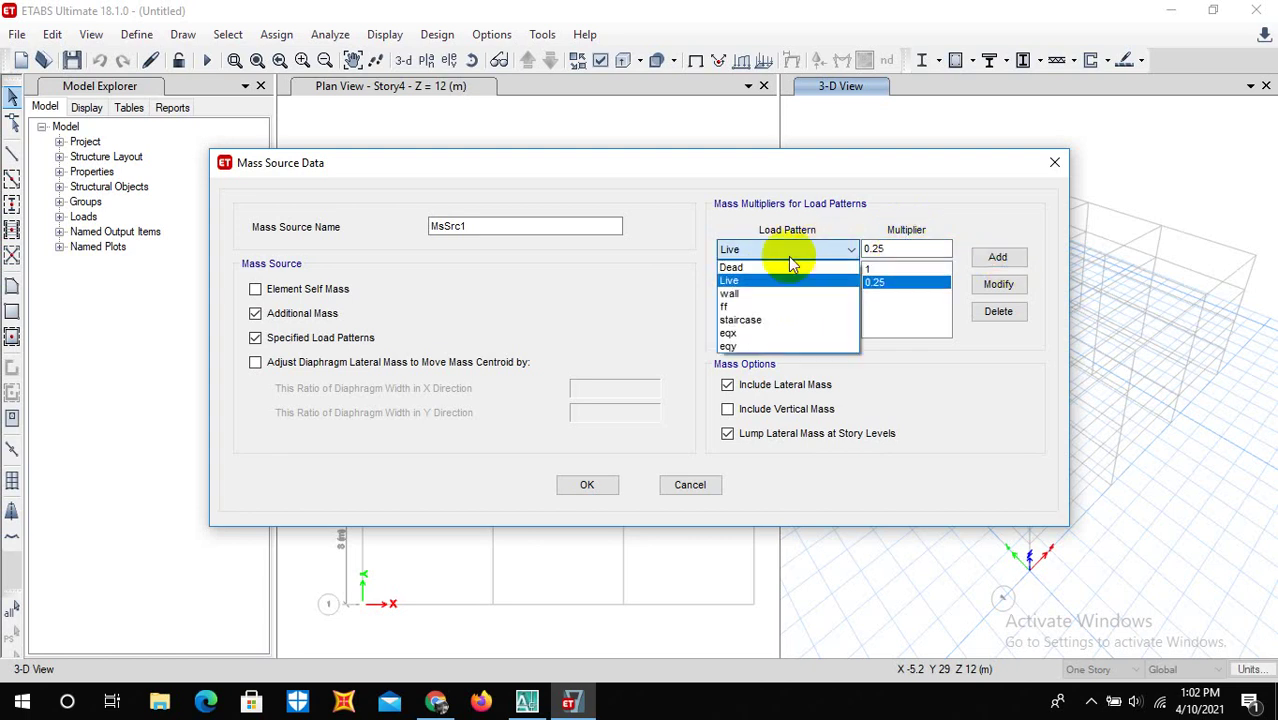
{"action": "left_click", "coordinate": [745, 294]}
{"action": "double_click", "coordinate": [897, 250]}
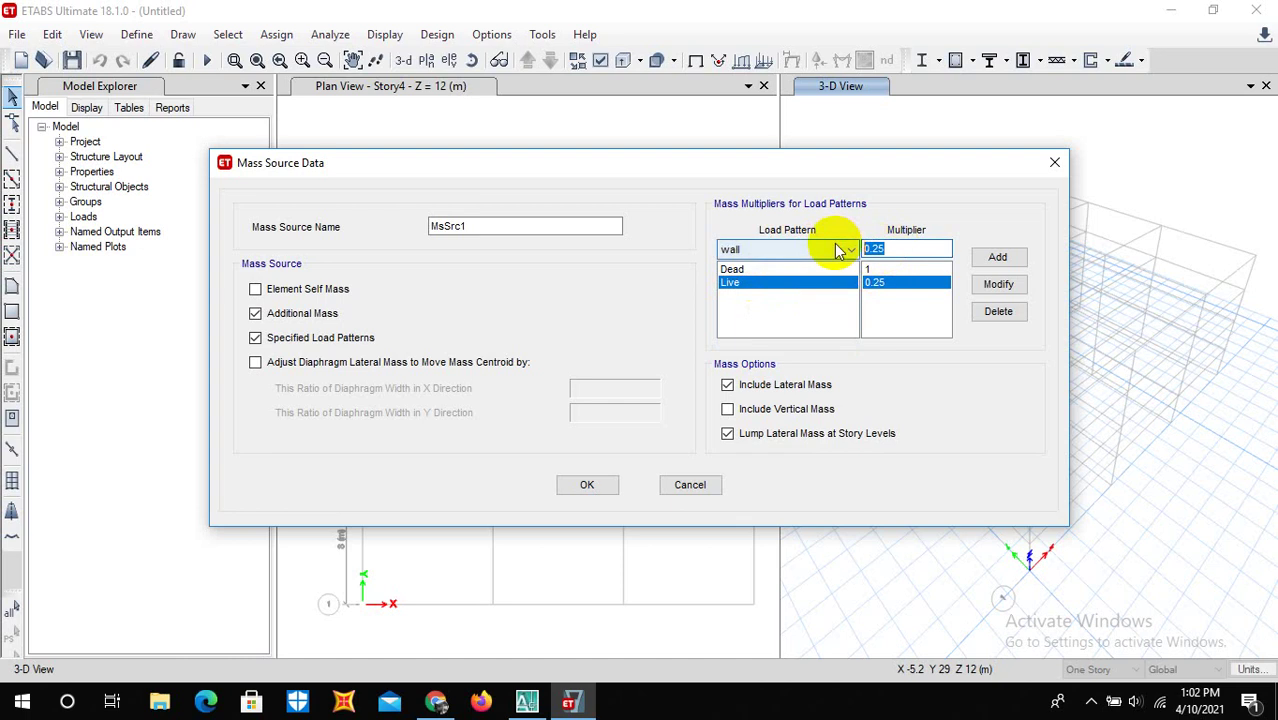
{"action": "type", "text": "1"}
{"action": "left_click", "coordinate": [998, 257]}
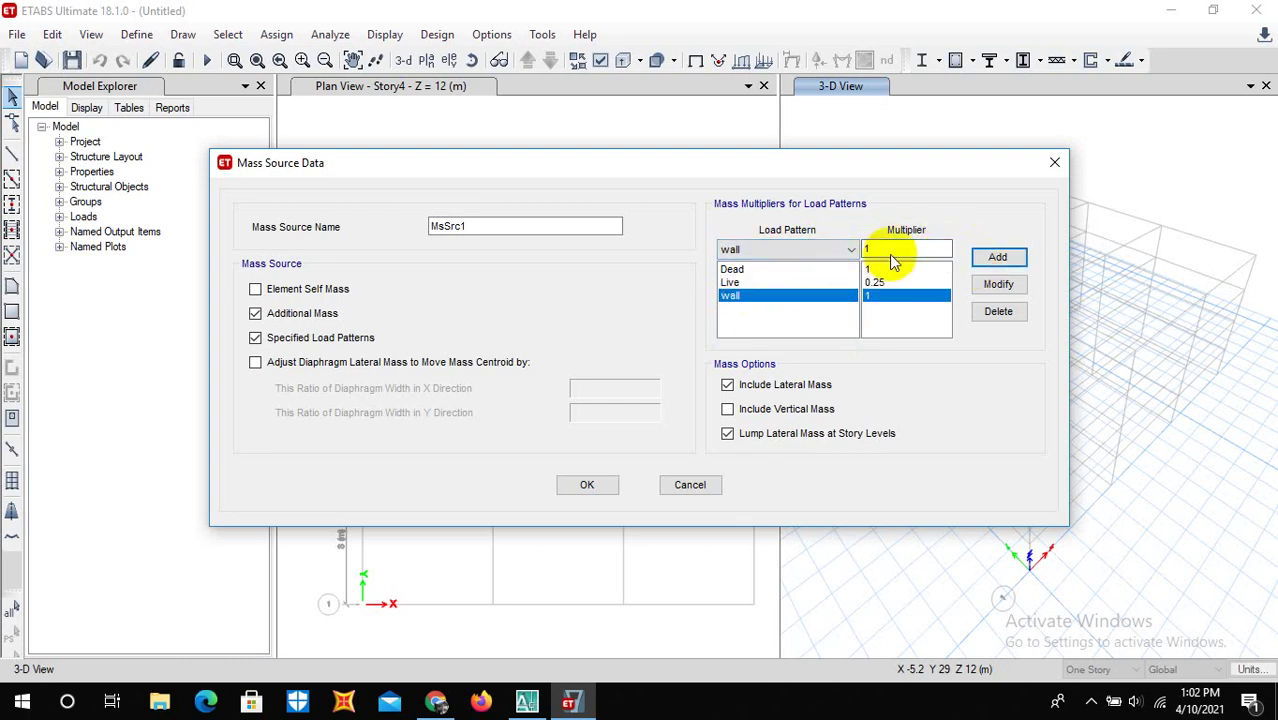
Step: Add the ff and staircase load patterns to the mass source with multiplier 1 and save the mass source
{"action": "left_click", "coordinate": [826, 250]}
{"action": "left_click", "coordinate": [745, 306]}
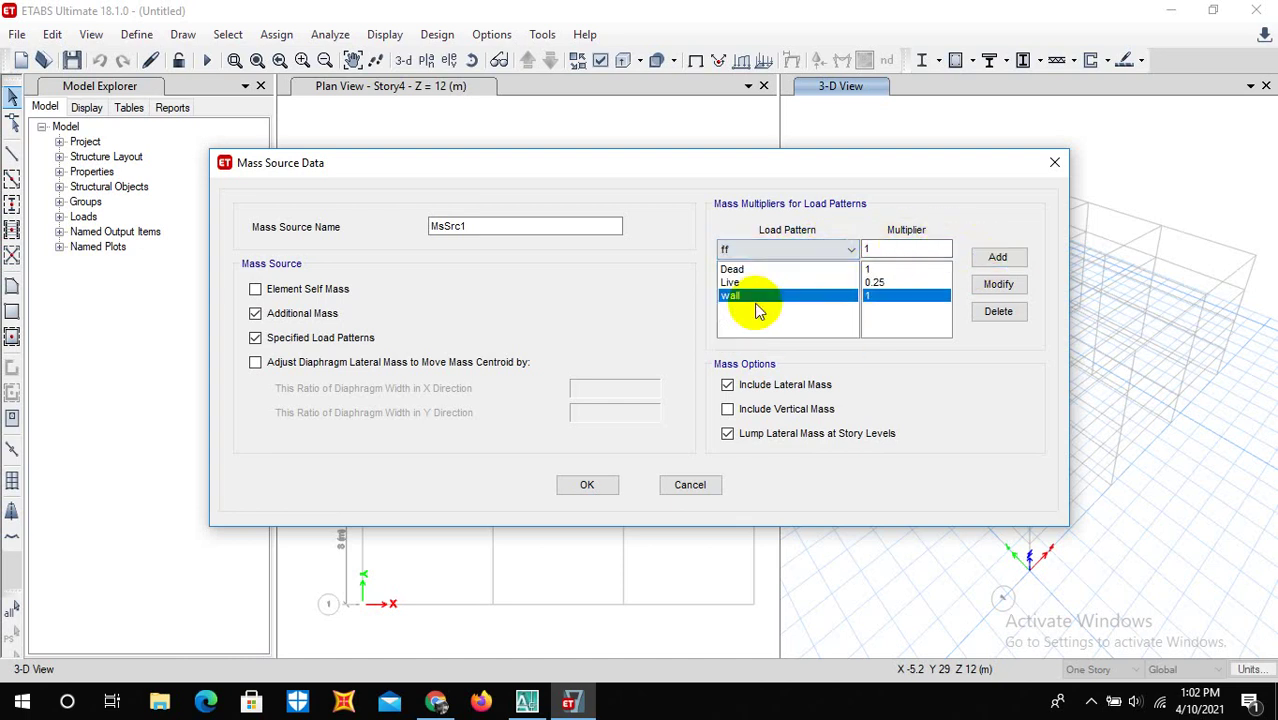
{"action": "left_click", "coordinate": [985, 257]}
{"action": "left_click", "coordinate": [838, 254]}
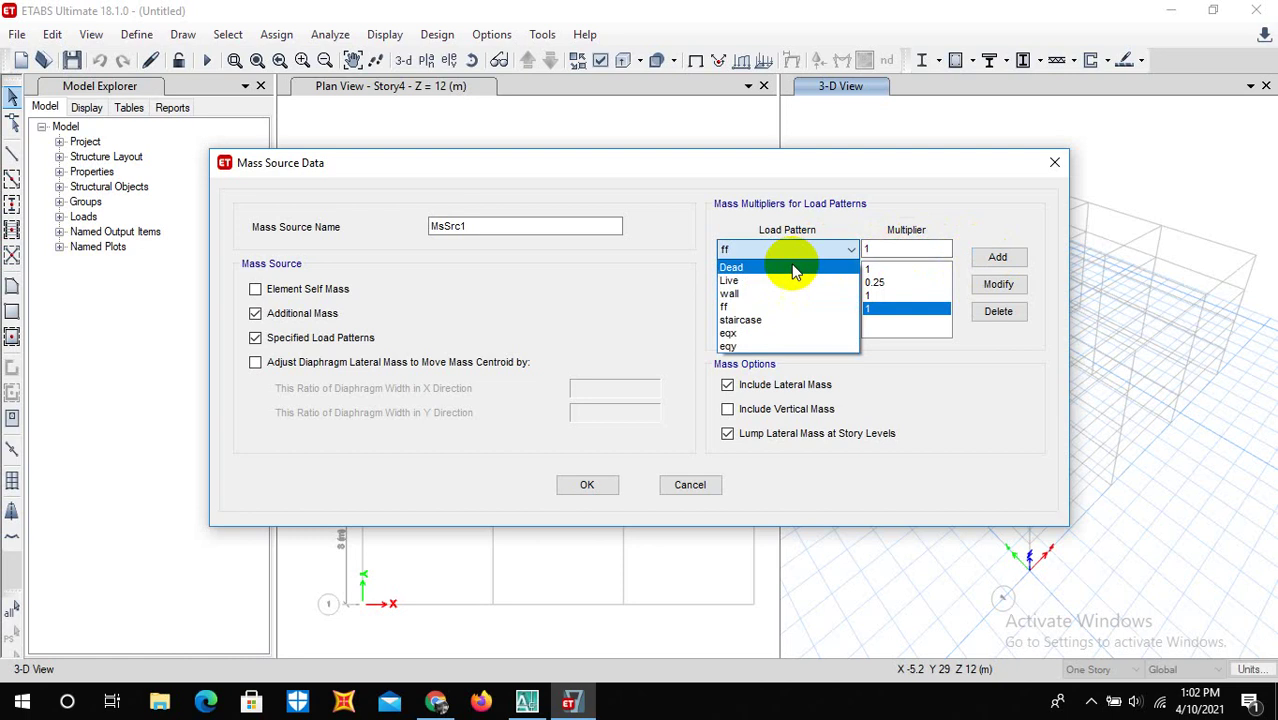
{"action": "left_click", "coordinate": [760, 322]}
{"action": "left_click", "coordinate": [998, 259]}
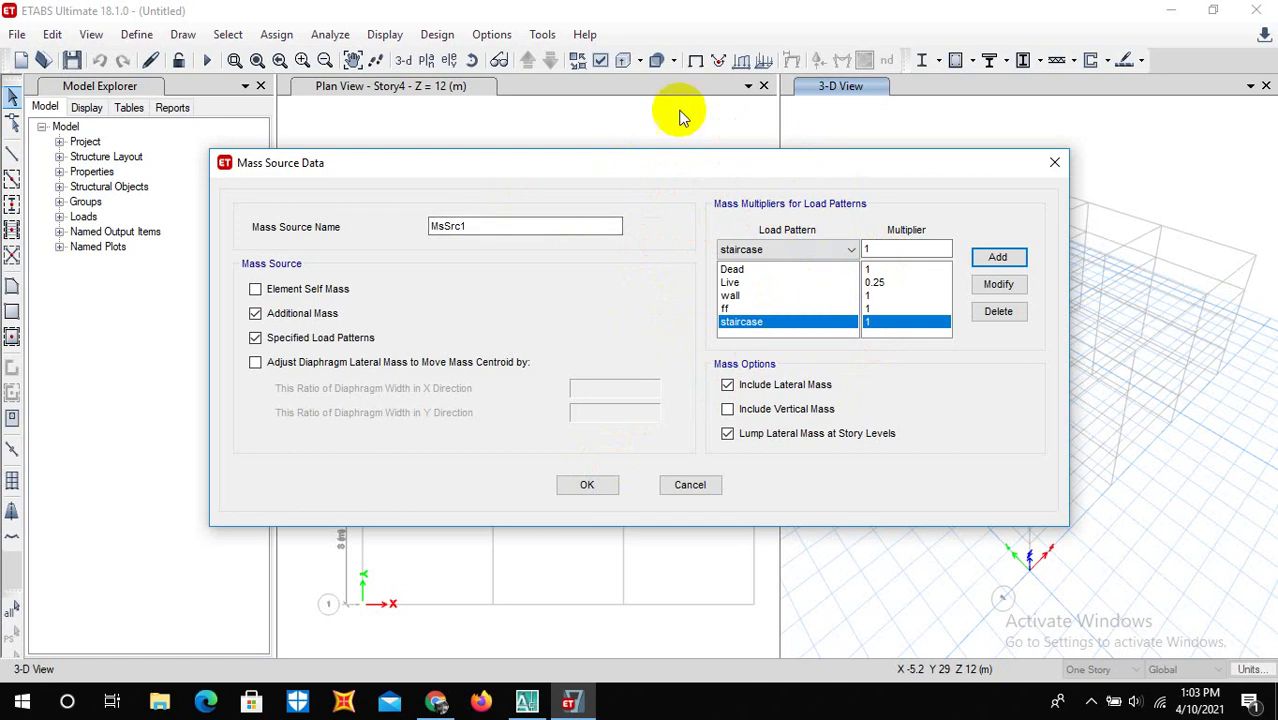
{"action": "left_click", "coordinate": [586, 488]}
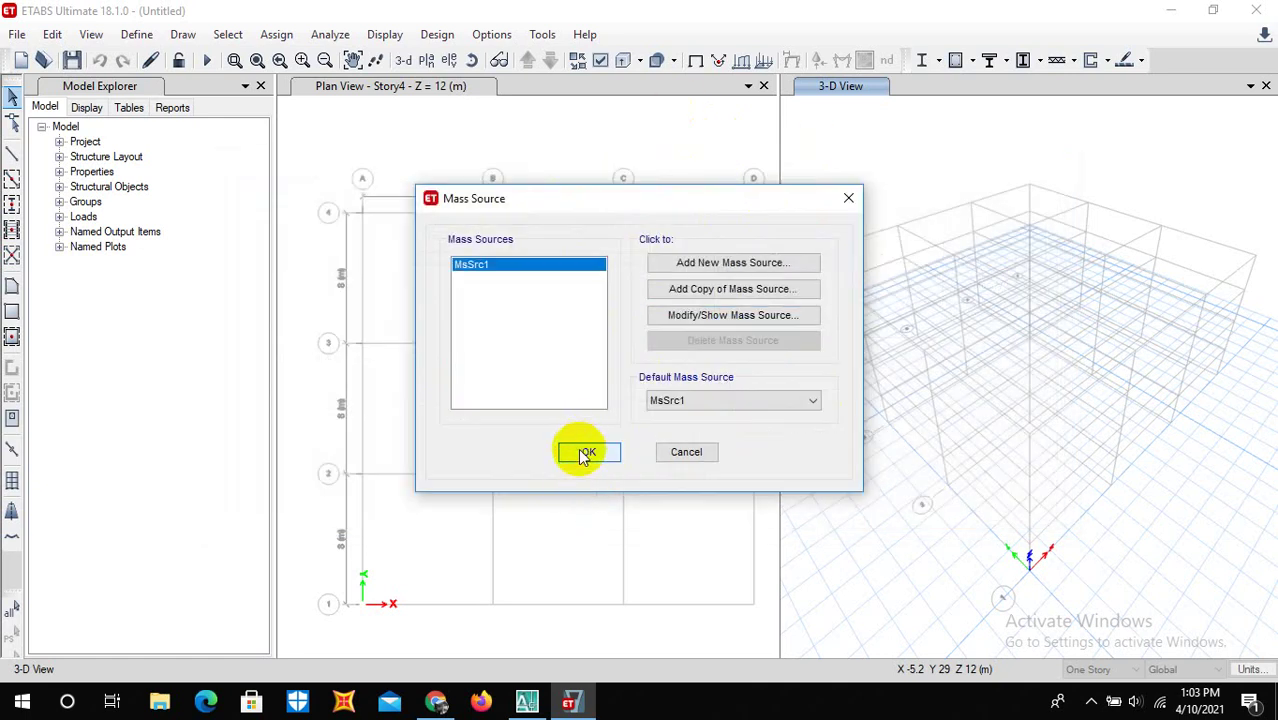
{"action": "left_click", "coordinate": [585, 453]}
{"action": "scroll", "coordinate": [513, 408], "scroll_direction": "down", "scroll_amount": 3}
{"action": "scroll", "coordinate": [533, 397], "scroll_direction": "up", "scroll_amount": 1}
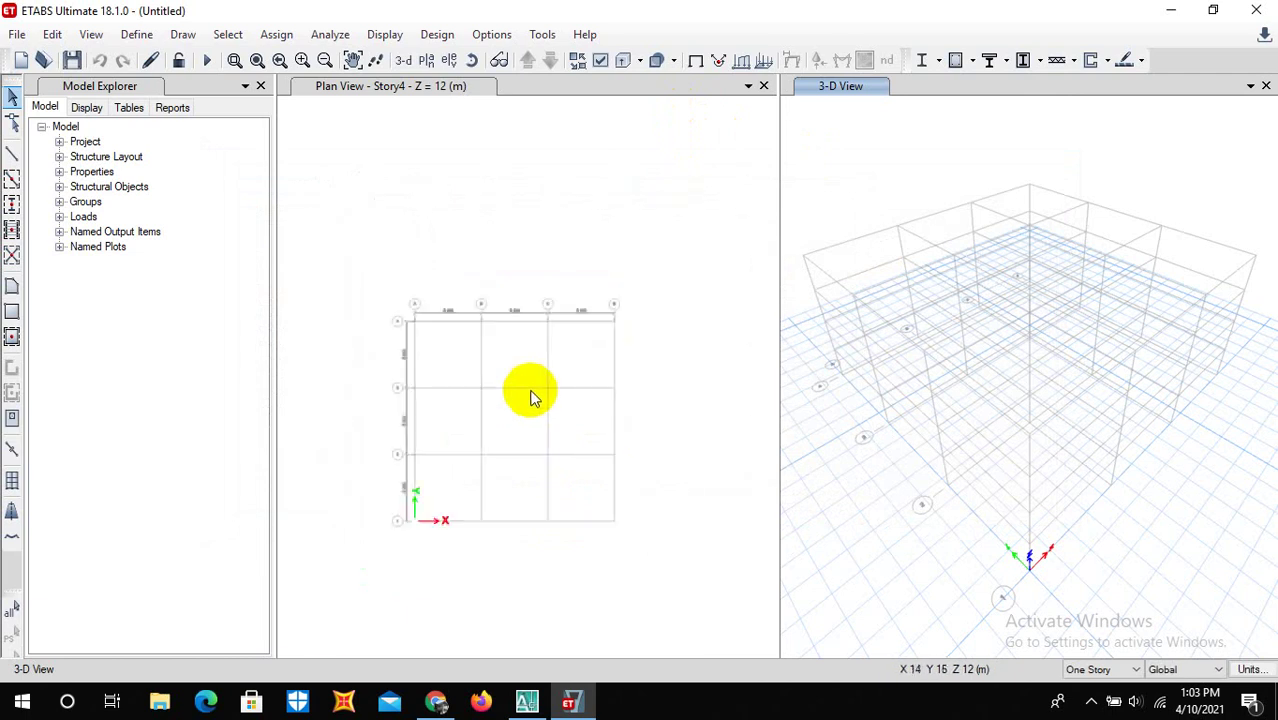
{"action": "scroll", "coordinate": [540, 380], "scroll_direction": "up", "scroll_amount": 2}
{"action": "scroll", "coordinate": [571, 343], "scroll_direction": "down", "scroll_amount": 2}
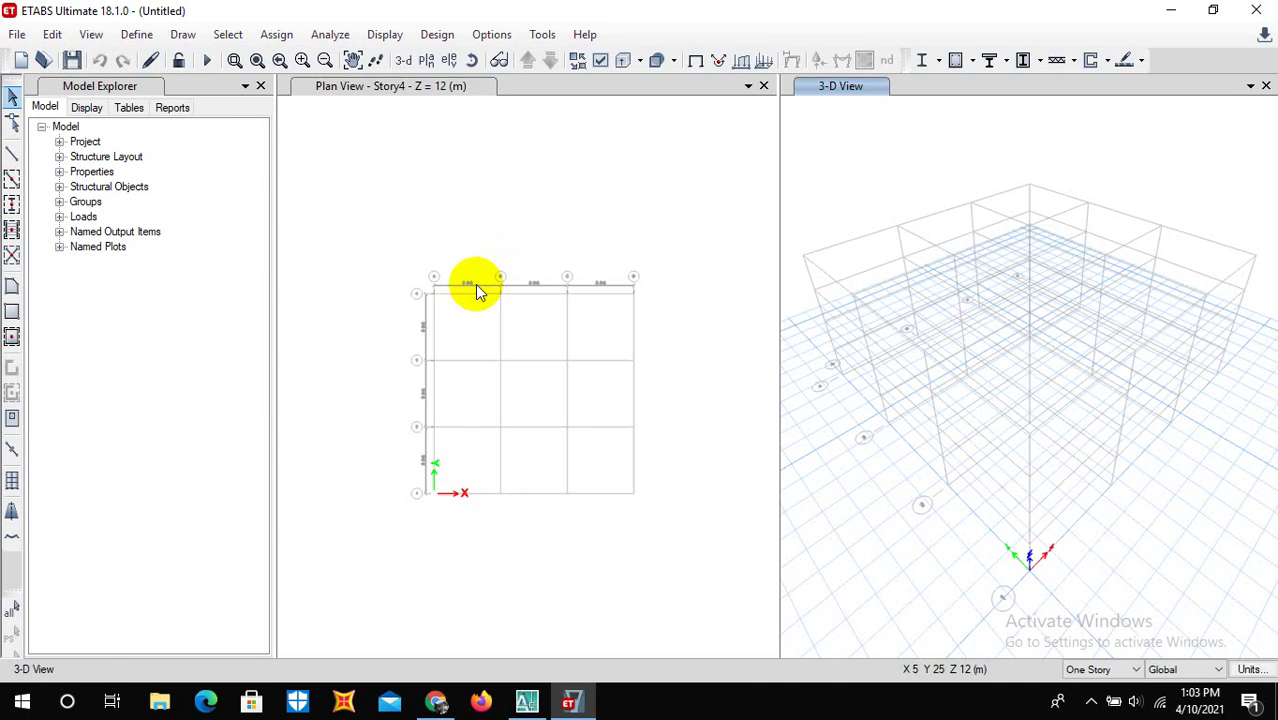
{"action": "left_click", "coordinate": [137, 34]}
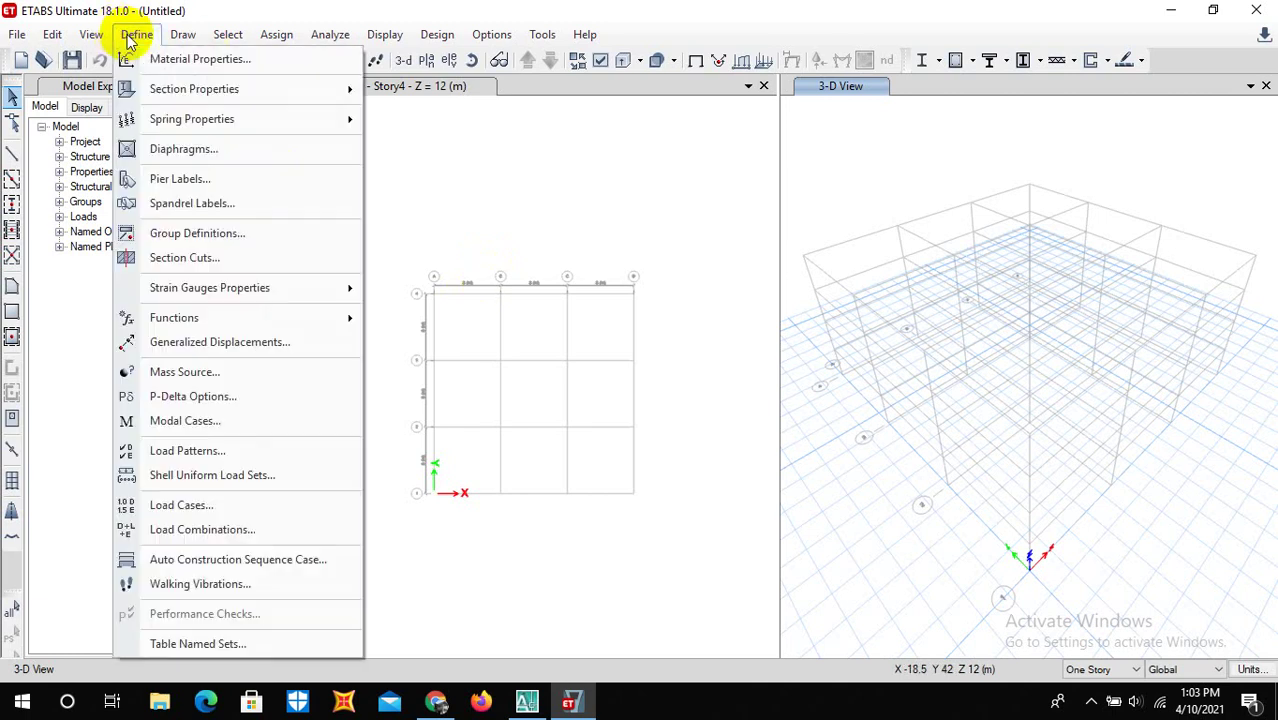
{"action": "left_click", "coordinate": [418, 162]}
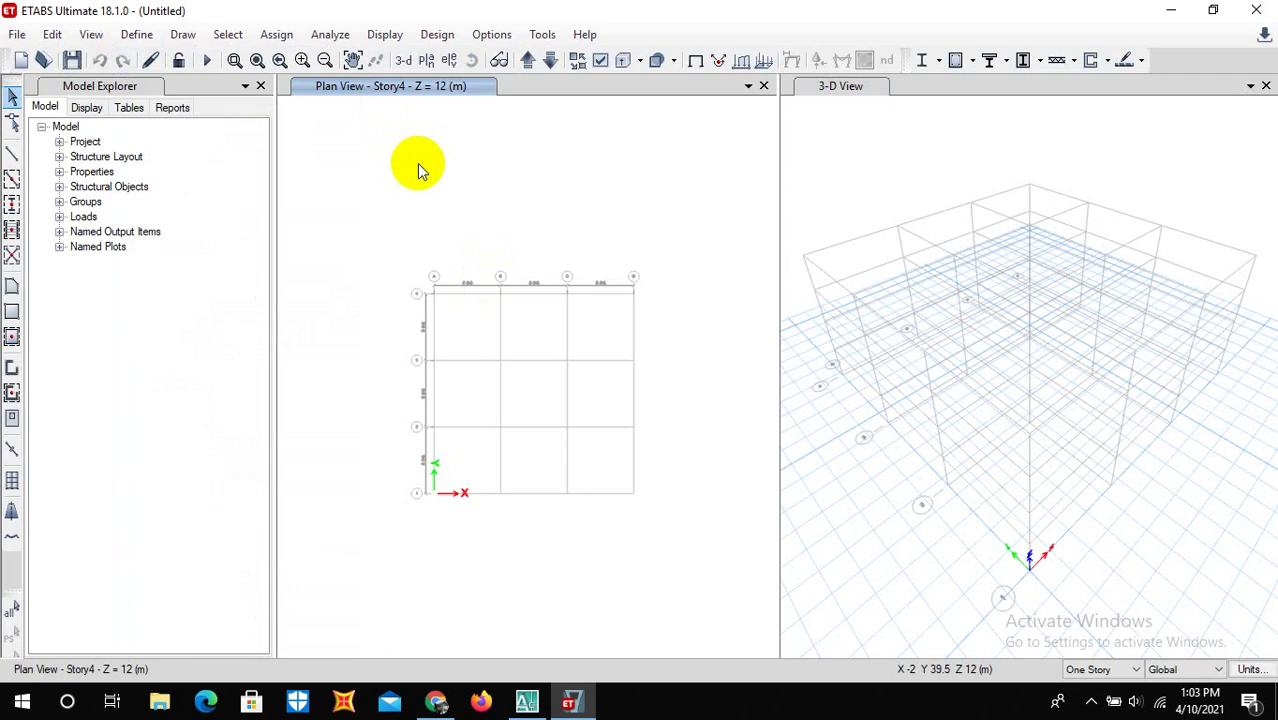